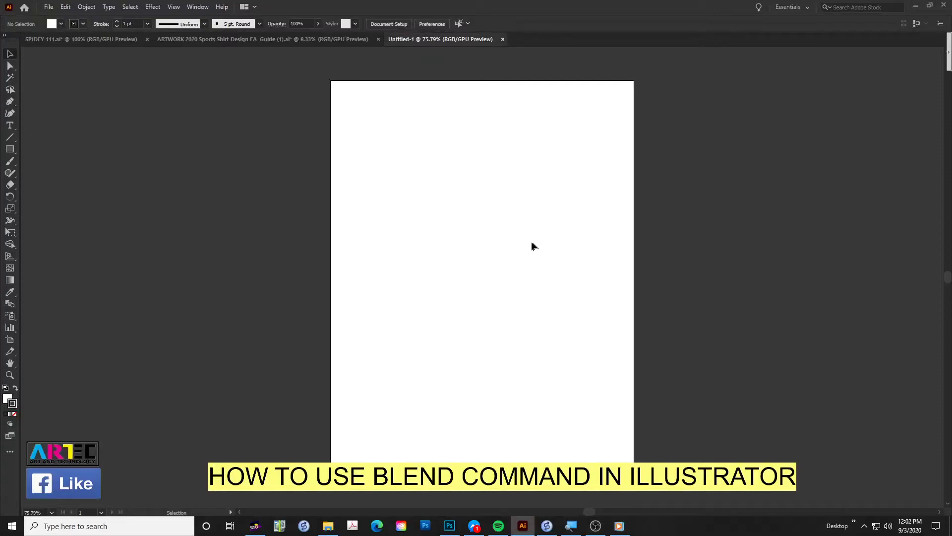
# At 100% zoom, draw a roughly 68.97 pt square near the artboard's top-left
pyautogui.click(489, 220)
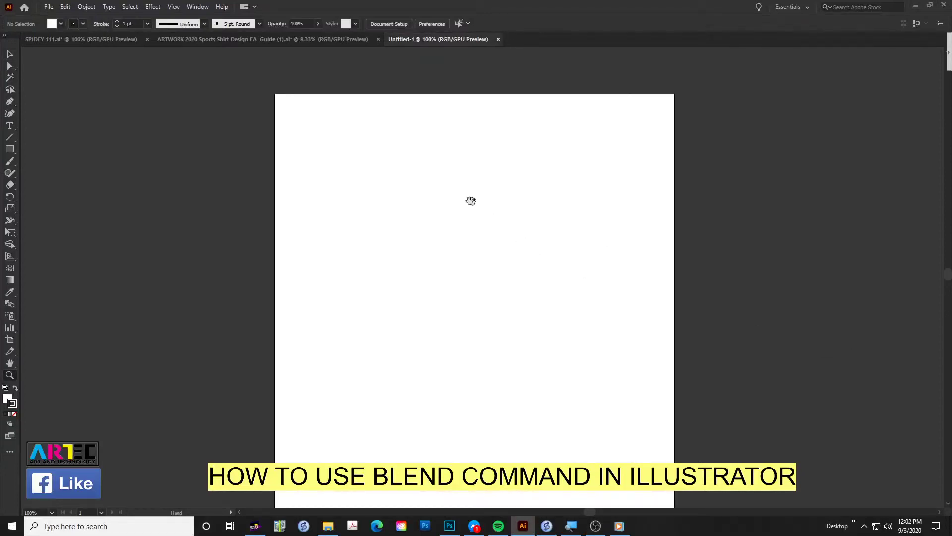
pyautogui.moveTo(470, 200); pyautogui.dragTo(493, 180)
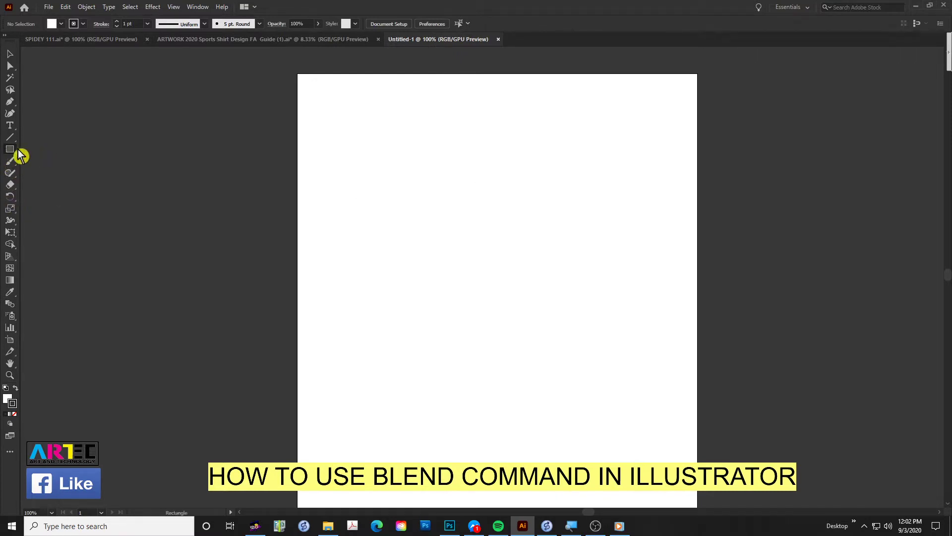
pyautogui.moveTo(15, 155); pyautogui.dragTo(39, 149)
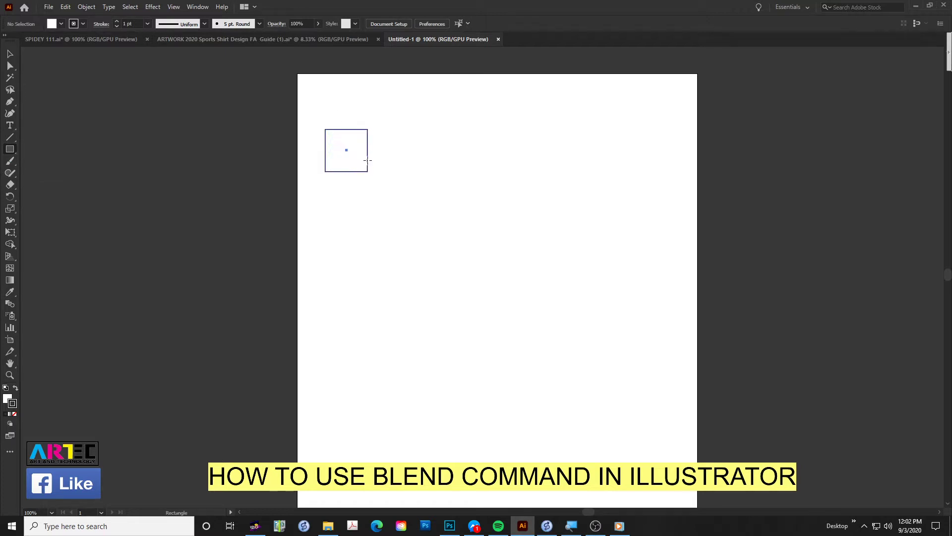
pyautogui.moveTo(347, 152); pyautogui.dragTo(371, 164)
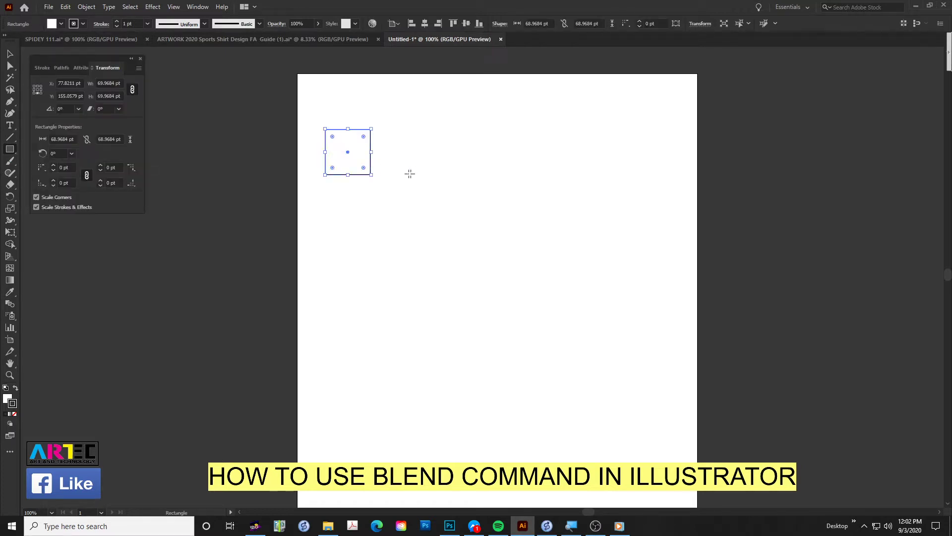
# Fill the square with the green swatch from the Swatches panel
pyautogui.click(201, 8)
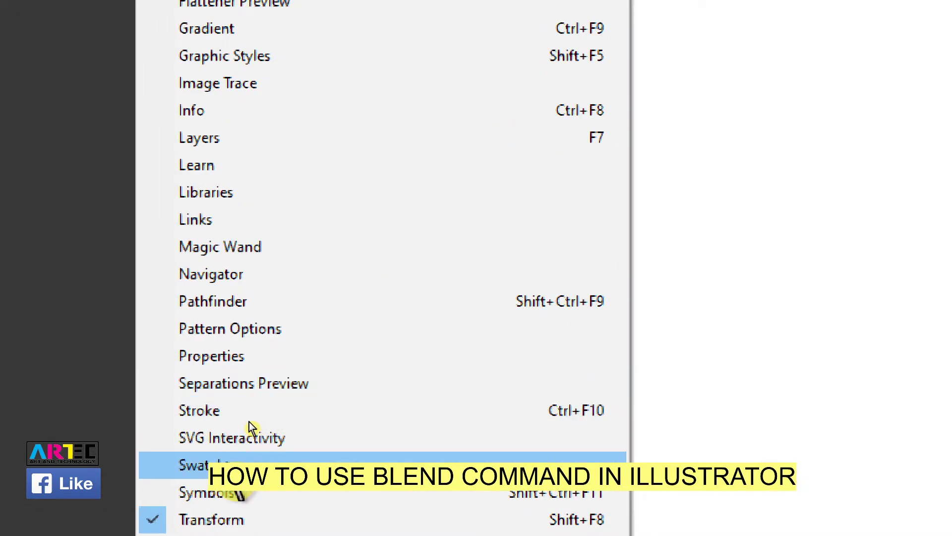
pyautogui.click(249, 421)
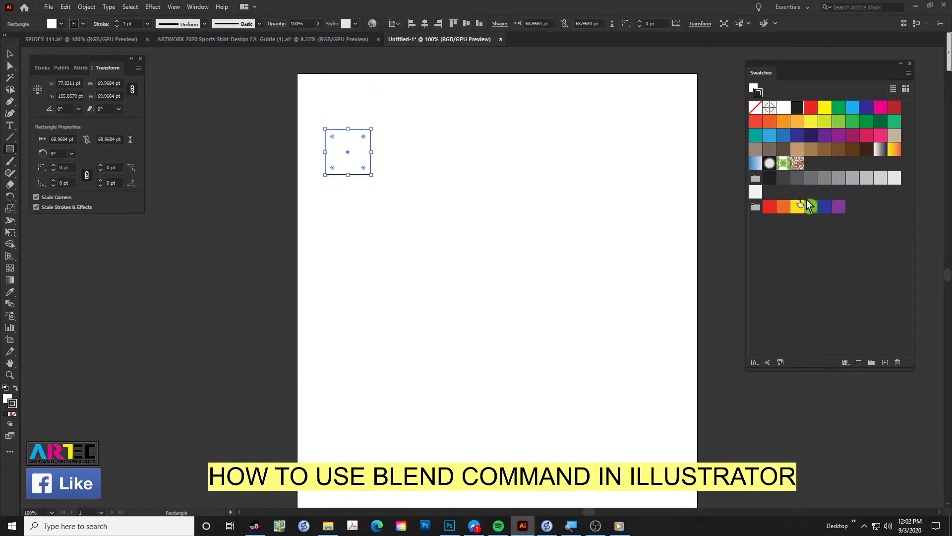
pyautogui.click(809, 210)
pyautogui.click(14, 390)
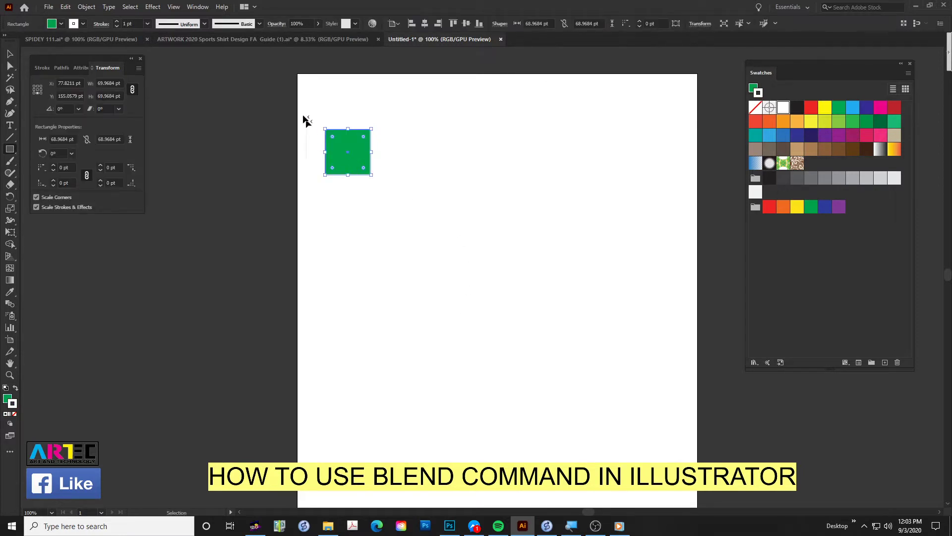
# Remove the square's stroke, then zoom back out to 150%
pyautogui.press('z')
pyautogui.moveTo(297, 82); pyautogui.dragTo(545, 260)
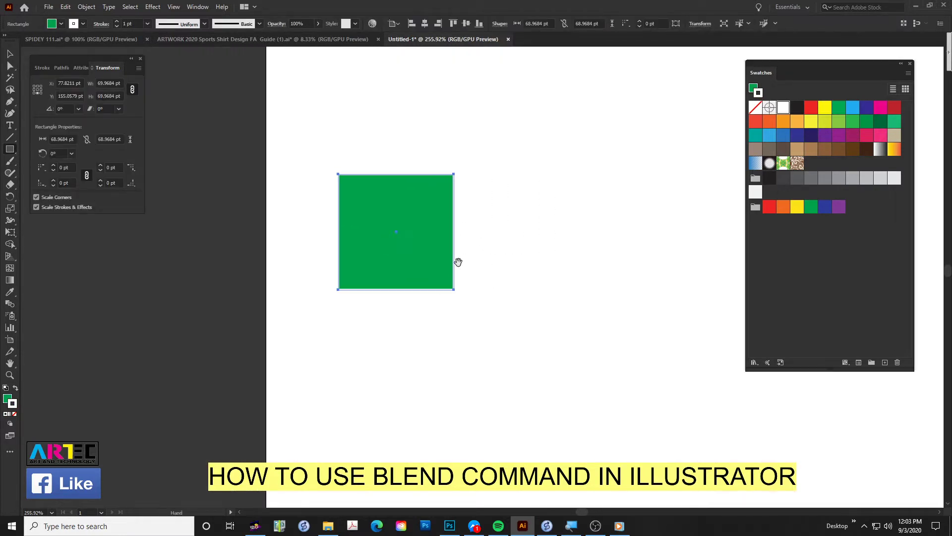
pyautogui.press('v')
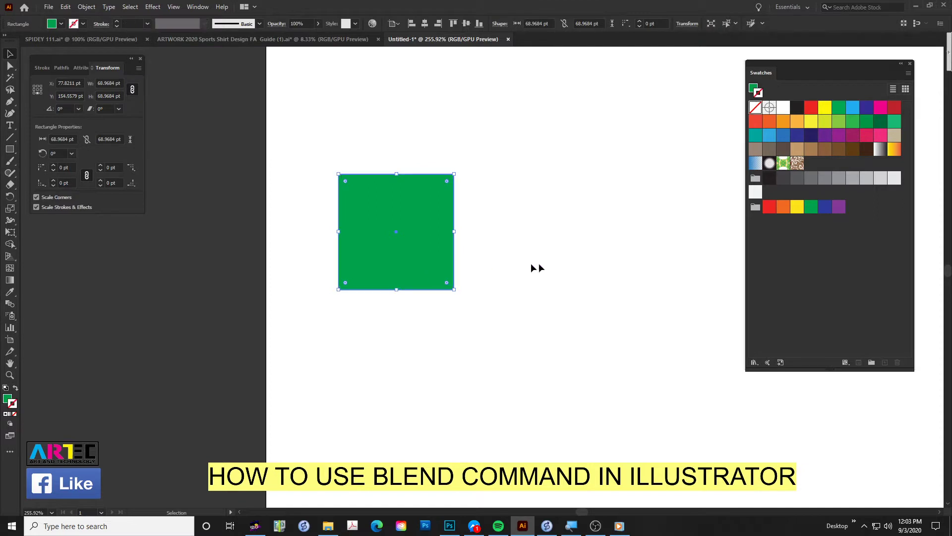
pyautogui.press('/')
pyautogui.press('z')
pyautogui.keyDown('alt'); pyautogui.click(415, 260); pyautogui.keyUp('alt')
pyautogui.keyDown('alt'); pyautogui.click(485, 264); pyautogui.keyUp('alt')
pyautogui.moveTo(485, 264); pyautogui.dragTo(309, 247)
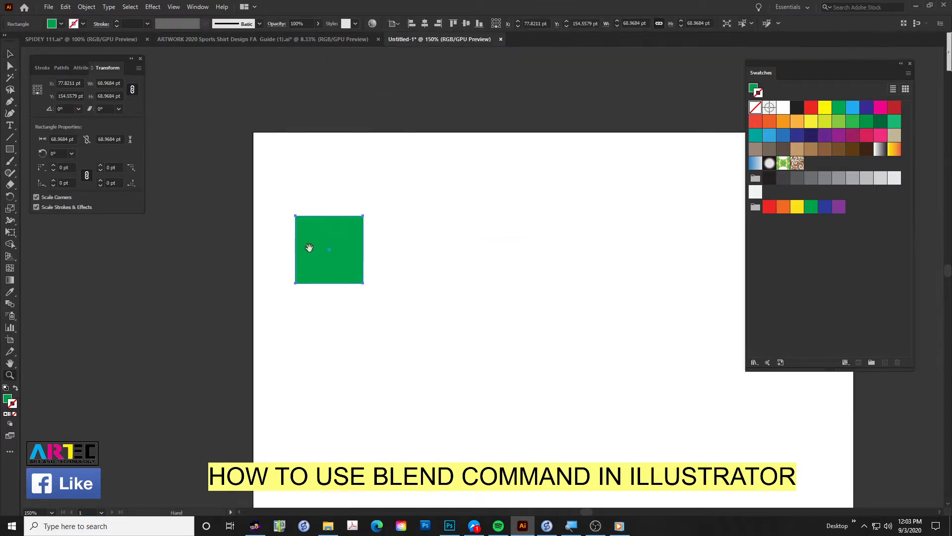
pyautogui.click(10, 149)
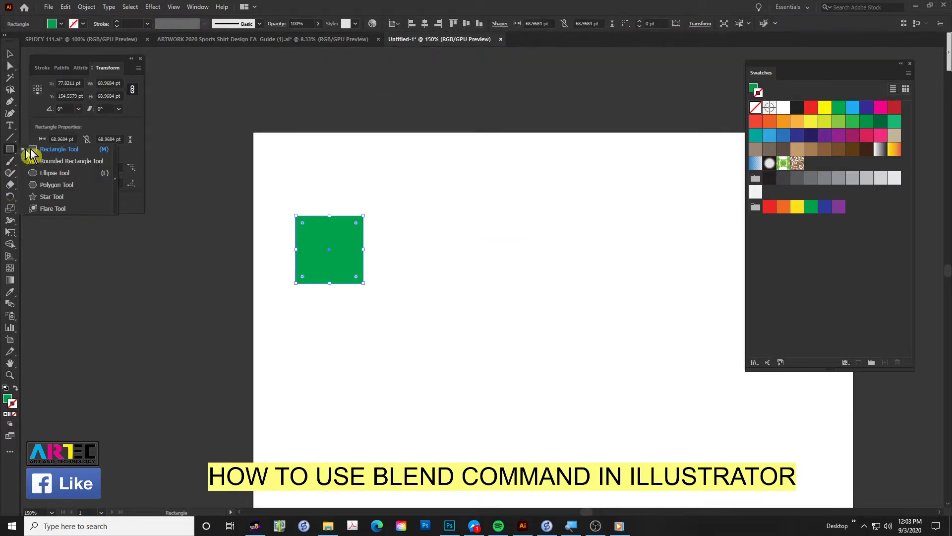
# Draw a five-pointed star to the right of the green square
pyautogui.click(51, 197)
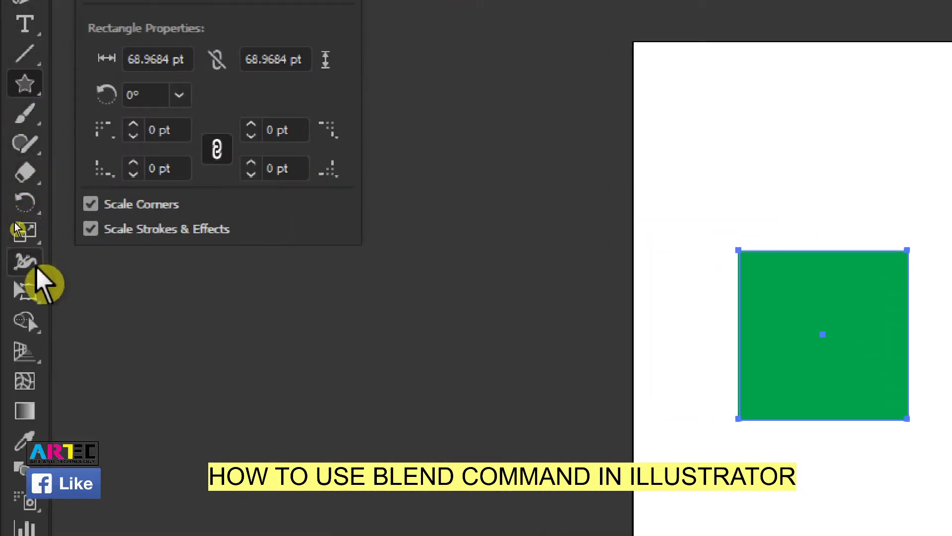
pyautogui.click(31, 85)
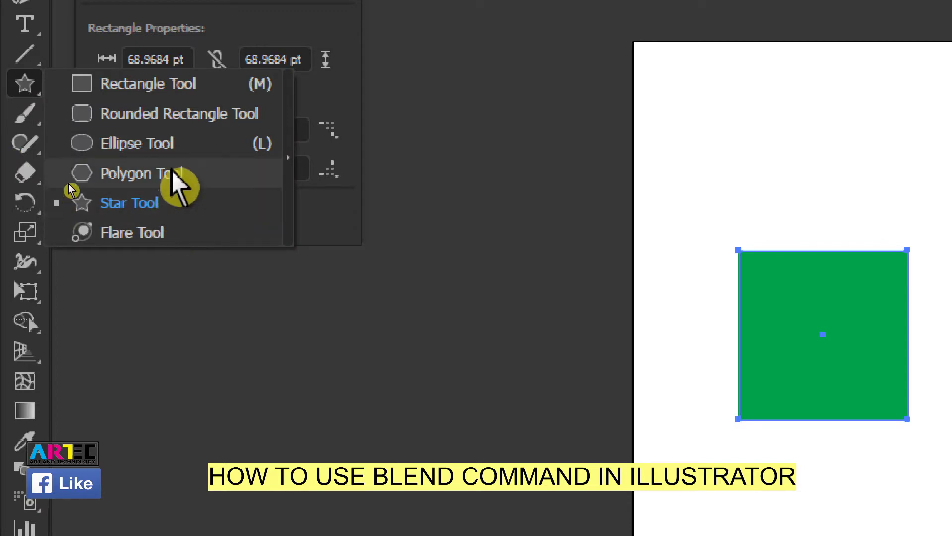
pyautogui.click(180, 117)
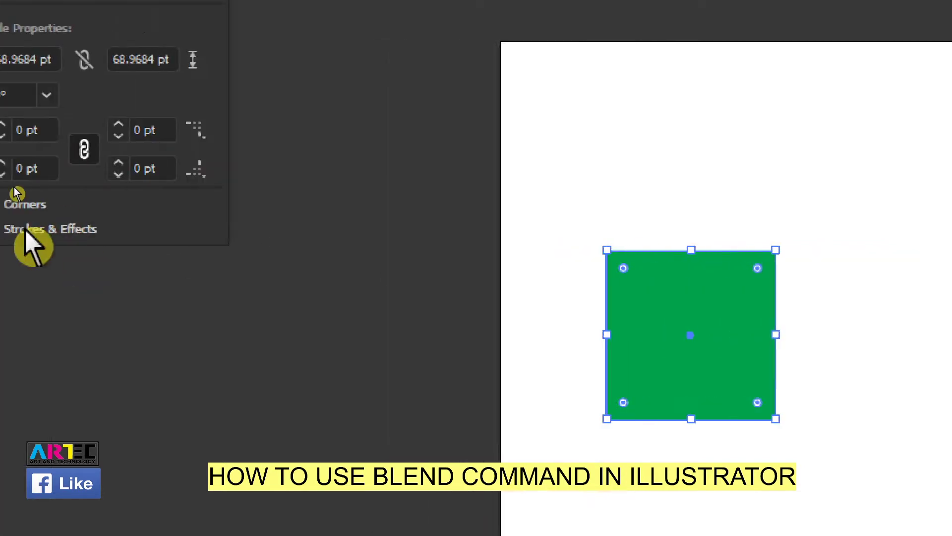
pyautogui.click(28, 86)
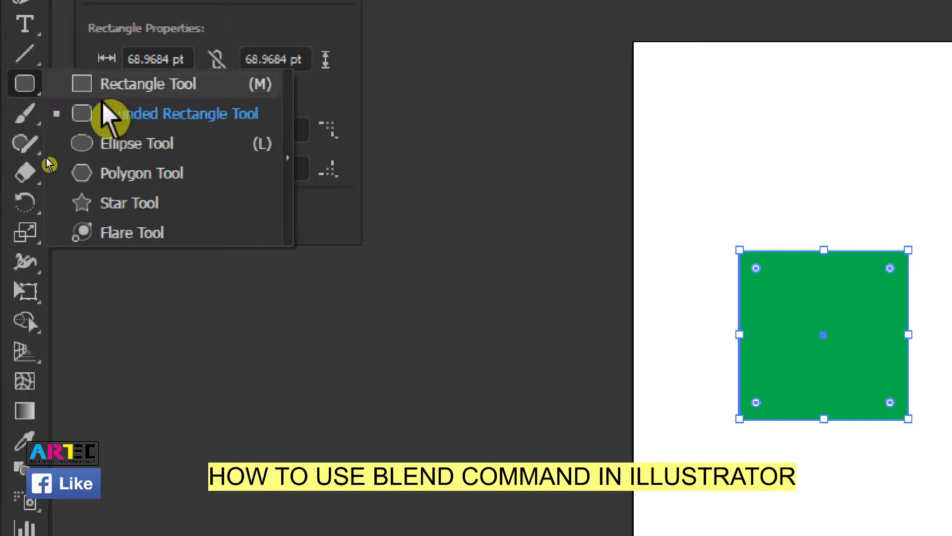
pyautogui.click(149, 204)
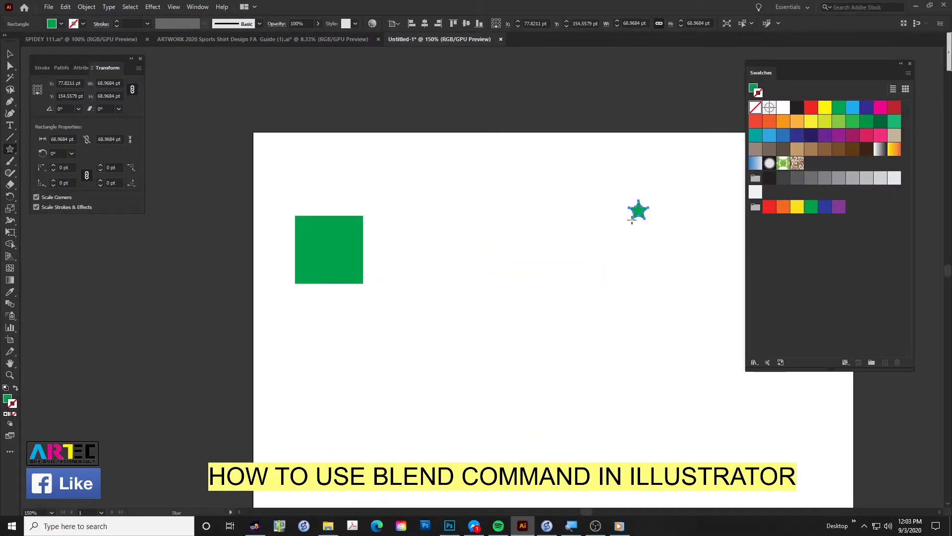
pyautogui.moveTo(632, 221); pyautogui.dragTo(610, 258)
pyautogui.press('v')
pyautogui.moveTo(647, 209); pyautogui.dragTo(647, 241)
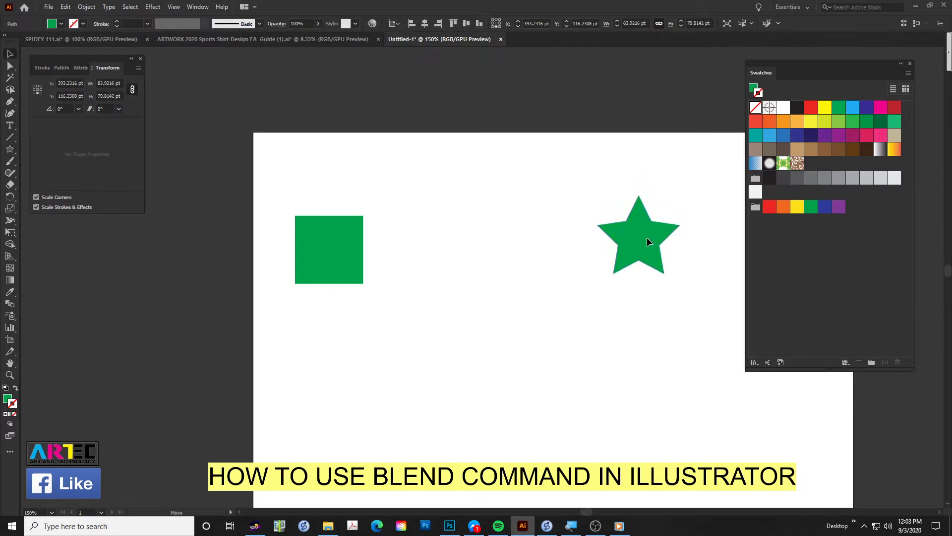
# Fill the star with the yellow swatch
pyautogui.click(707, 221)
pyautogui.click(658, 234)
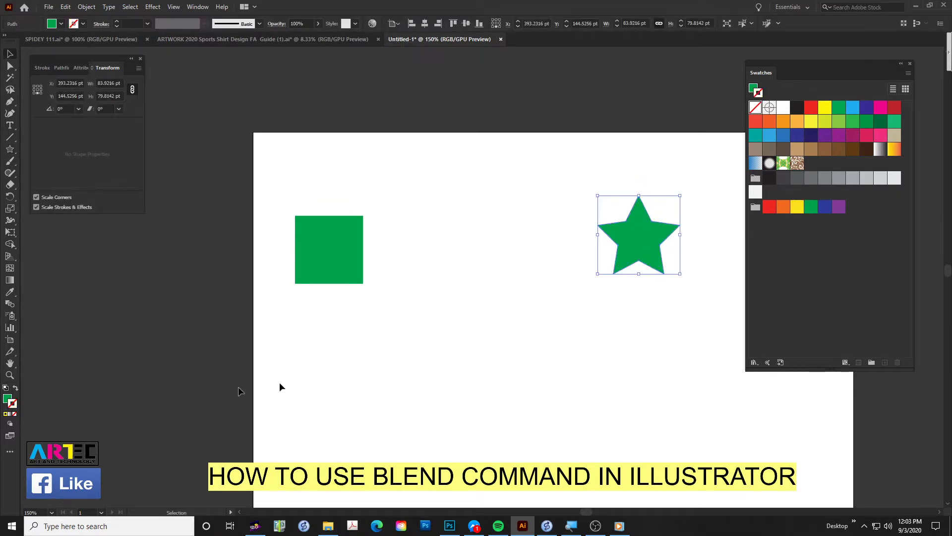
pyautogui.click(705, 199)
pyautogui.moveTo(707, 184); pyautogui.dragTo(609, 278)
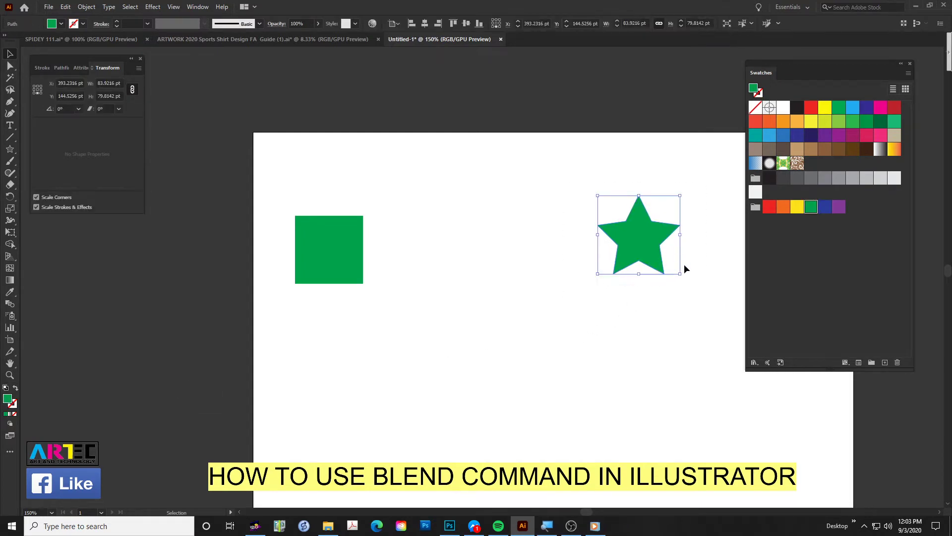
pyautogui.click(797, 207)
pyautogui.click(712, 297)
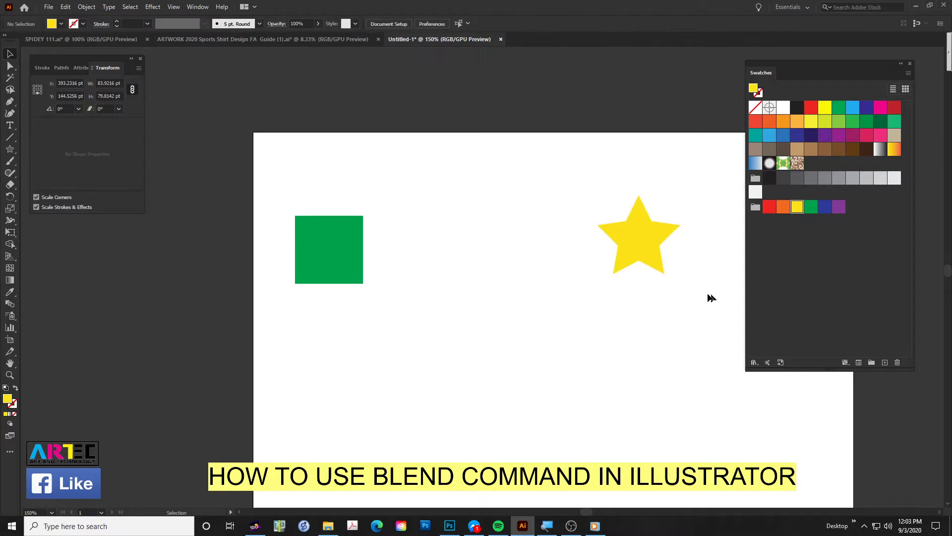
pyautogui.moveTo(694, 300); pyautogui.dragTo(256, 192)
pyautogui.click(257, 155)
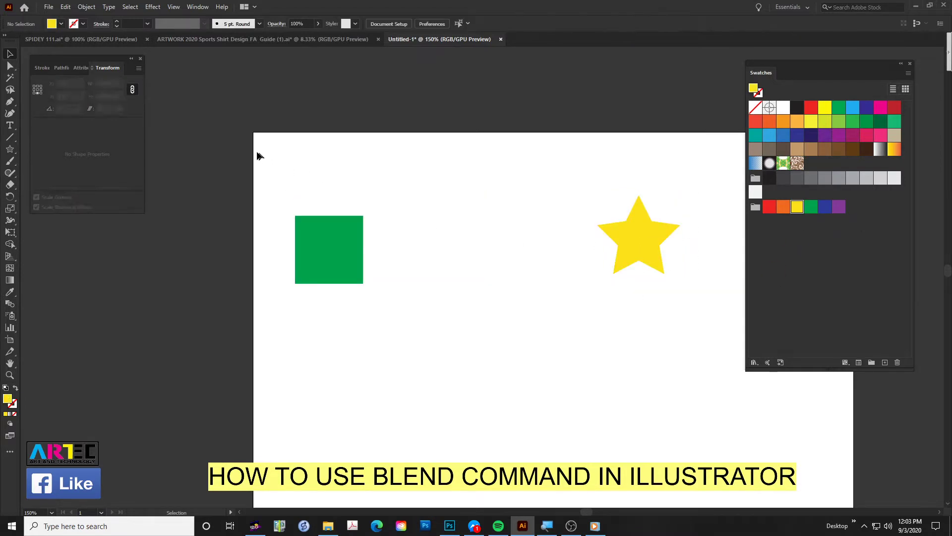
# Select all, then blend the green square into the yellow star with Object > Blend > Make
pyautogui.click(131, 8)
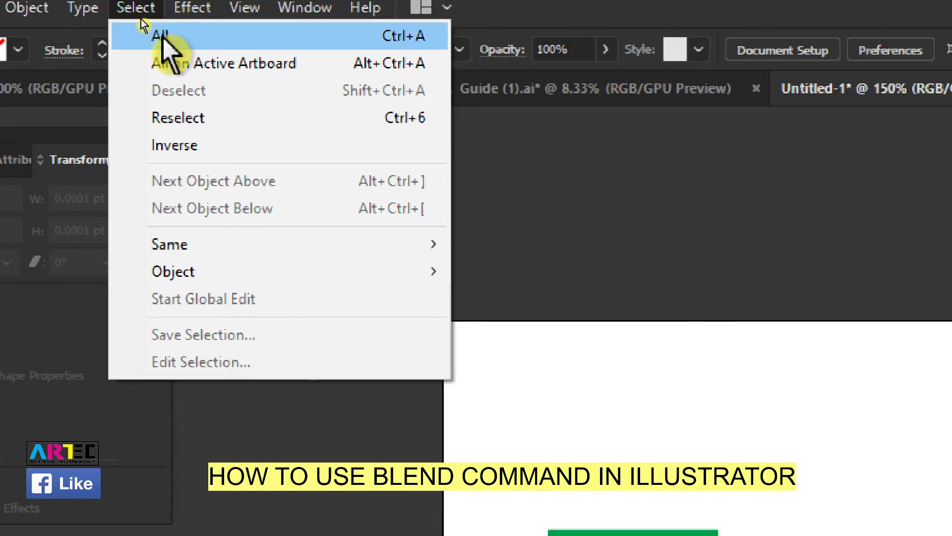
pyautogui.click(161, 37)
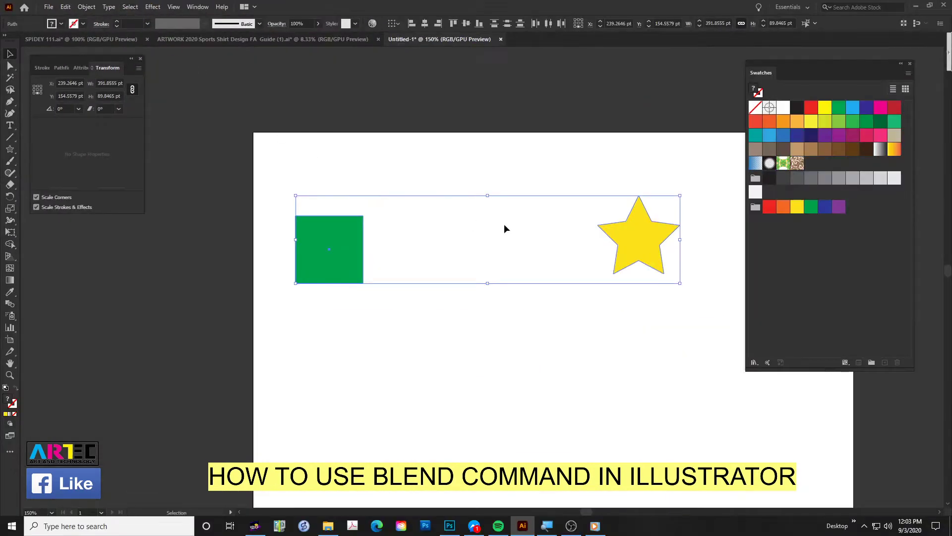
pyautogui.moveTo(353, 266); pyautogui.dragTo(458, 296)
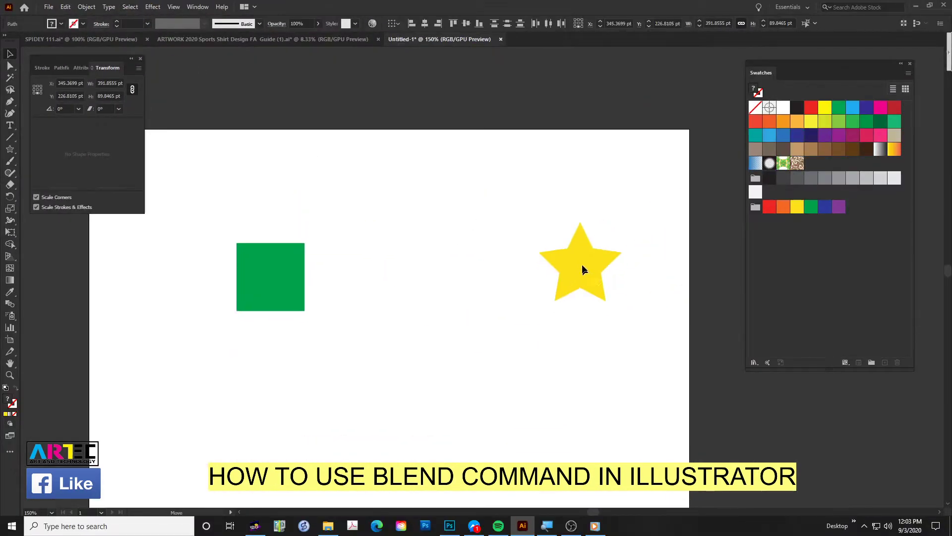
pyautogui.moveTo(582, 269); pyautogui.dragTo(573, 234)
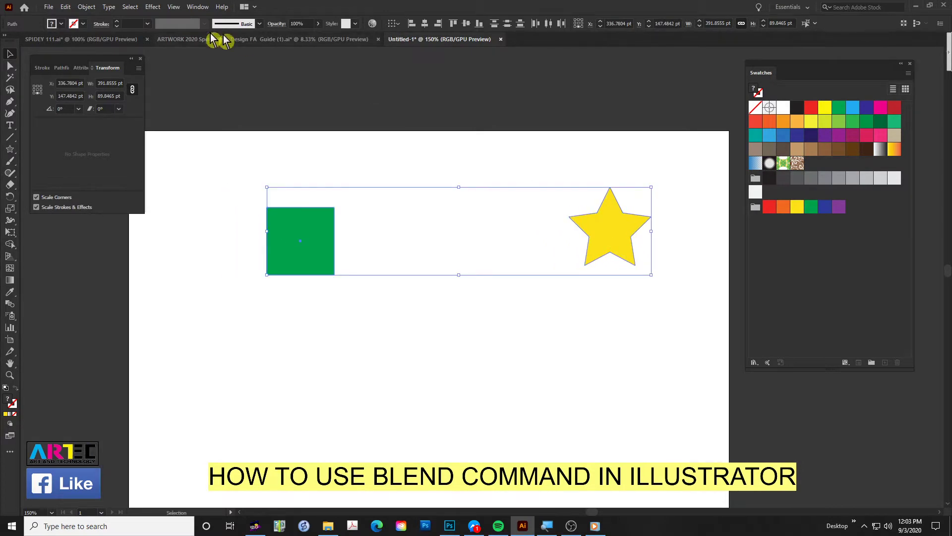
pyautogui.click(87, 7)
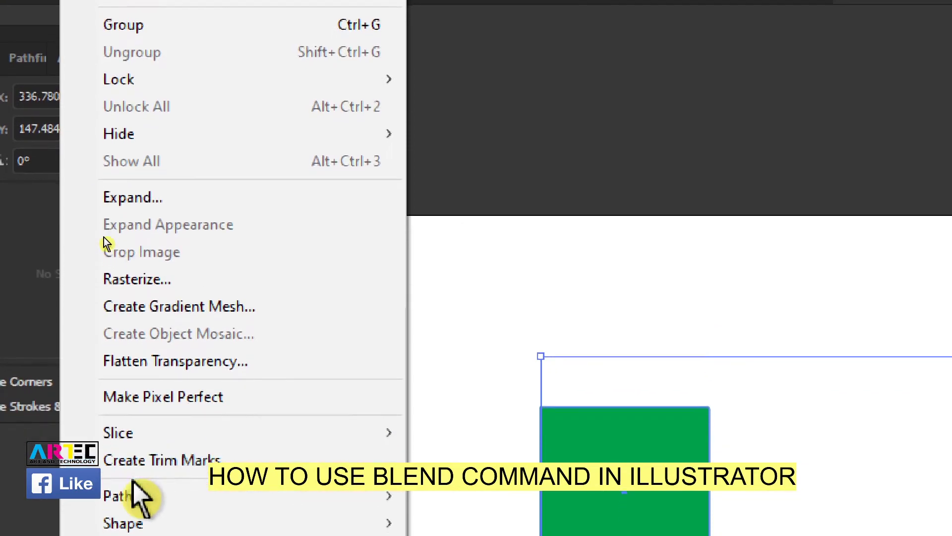
pyautogui.moveTo(121, 455)
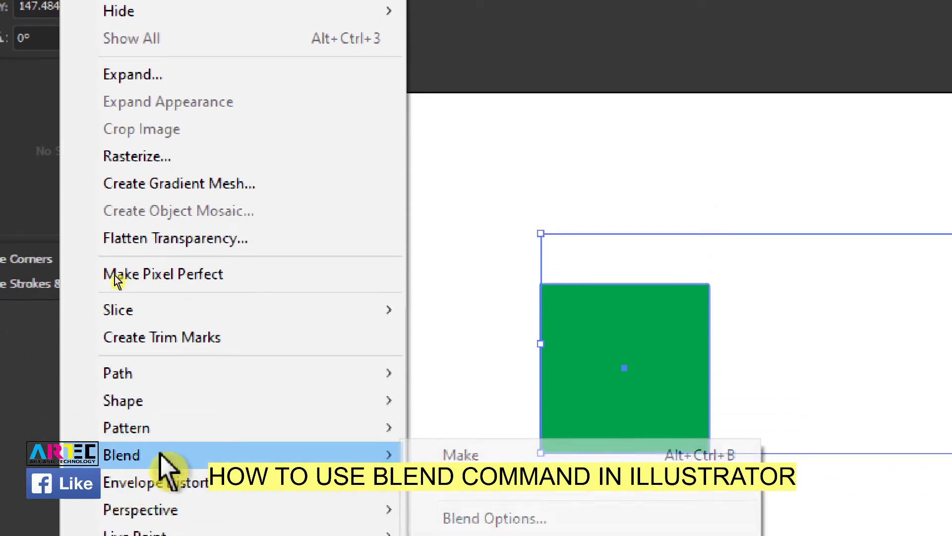
pyautogui.click(624, 458)
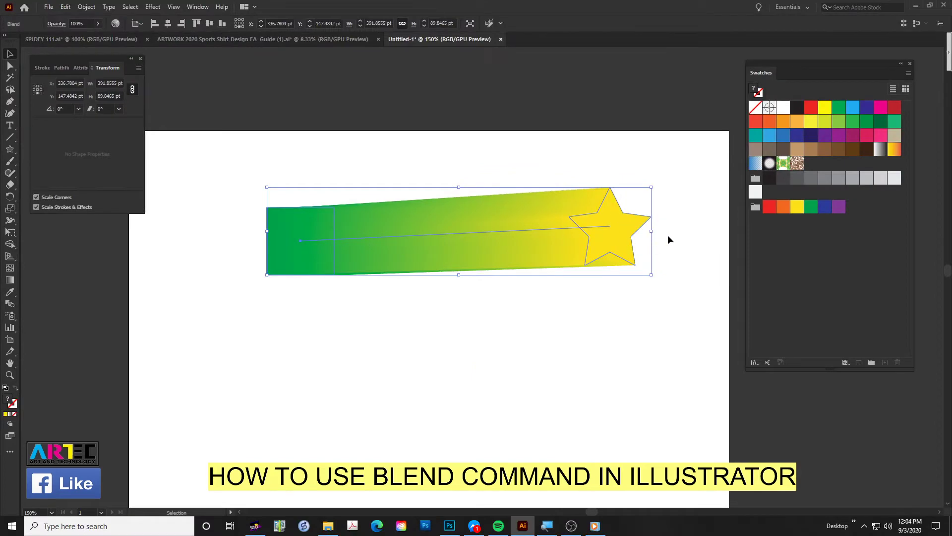
pyautogui.click(669, 241)
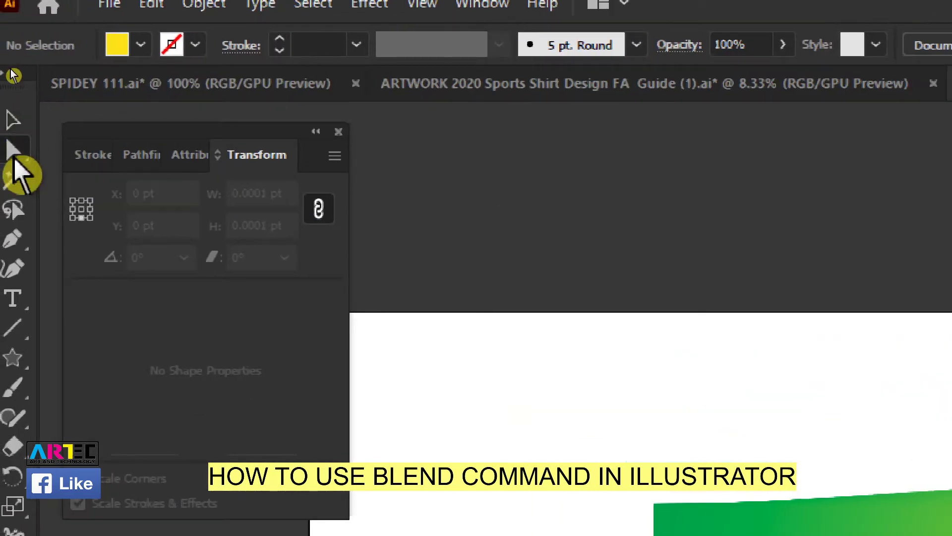
# Enlarge the star at the blend's end by dragging its lower-right corner outward
pyautogui.moveTo(844, 331)
pyautogui.mouseDown()
pyautogui.moveTo(538, 300)
pyautogui.moveTo(659, 251)
pyautogui.moveTo(629, 300)
pyautogui.moveTo(846, 223)
pyautogui.moveTo(859, 189)
pyautogui.mouseUp()
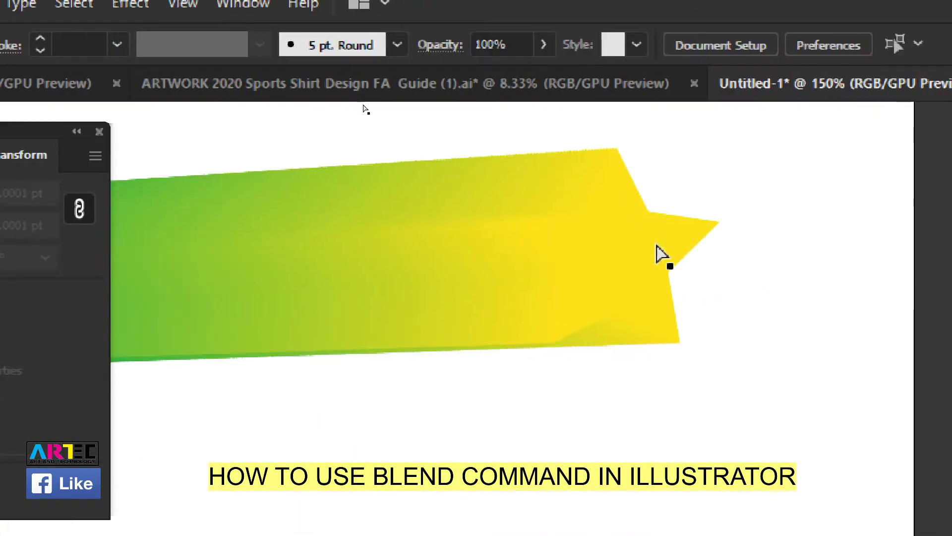
pyautogui.click(657, 263)
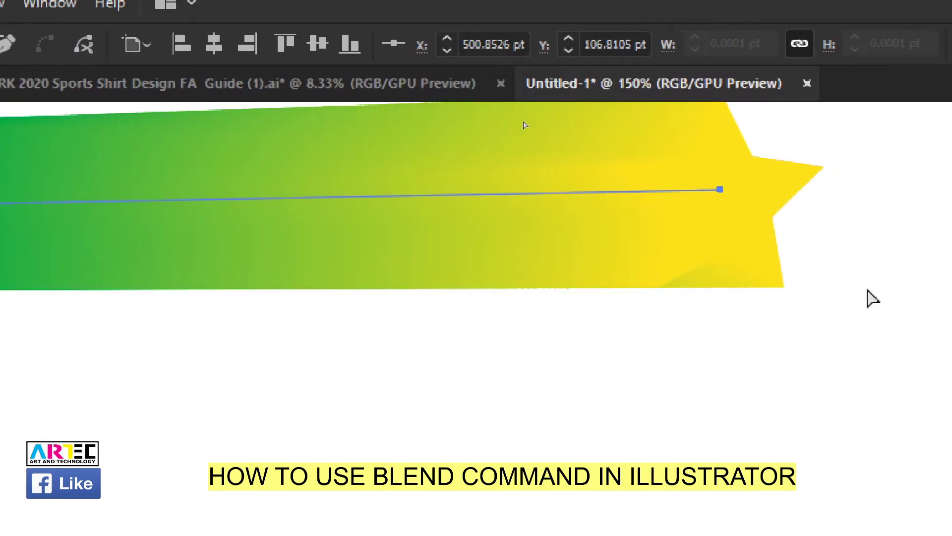
pyautogui.click(774, 239)
pyautogui.press('v')
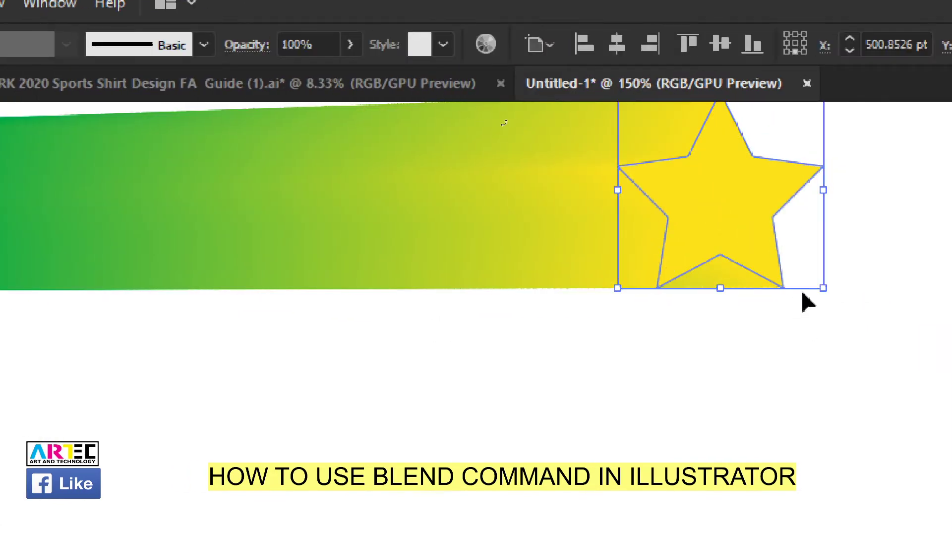
pyautogui.moveTo(823, 287); pyautogui.dragTo(878, 396)
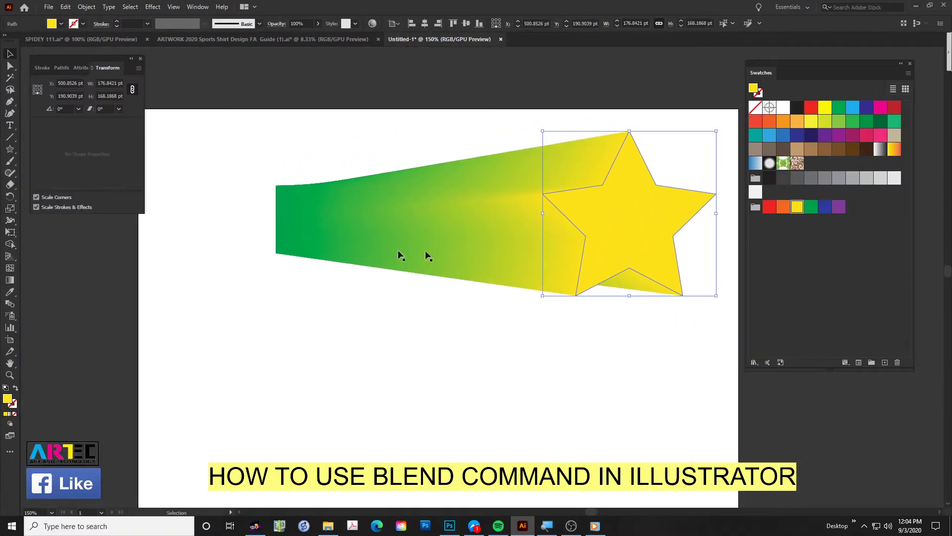
# Send the yellow star to the back
pyautogui.press('a')
pyautogui.click(347, 157)
pyautogui.click(308, 207)
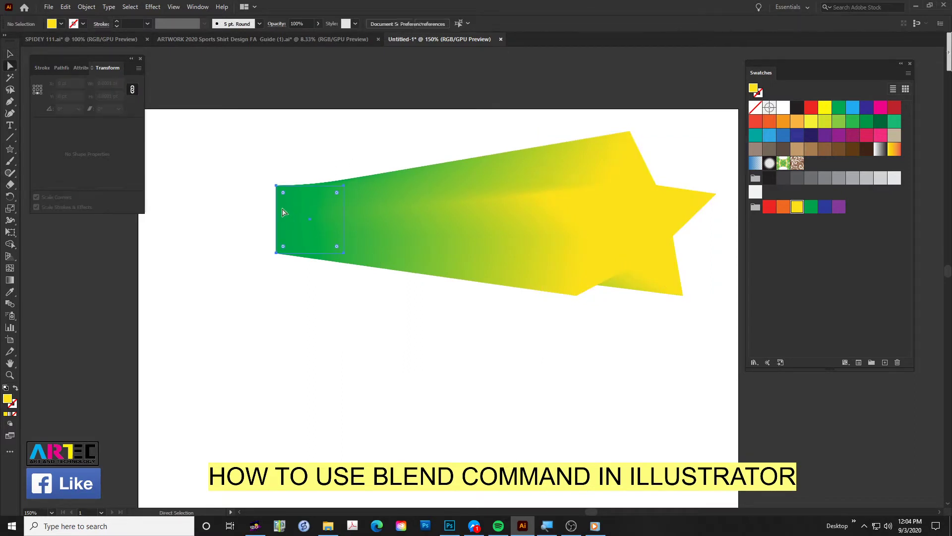
pyautogui.click(308, 174)
pyautogui.click(605, 232)
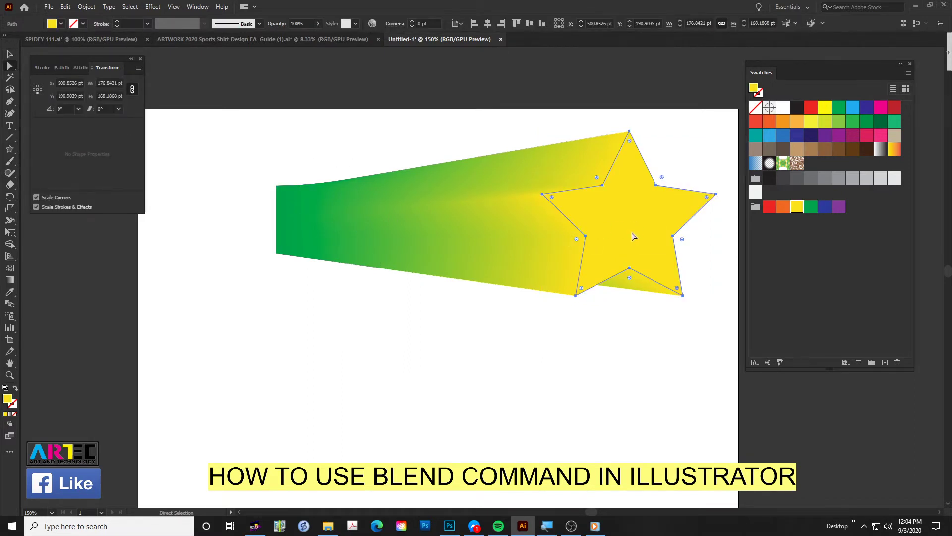
pyautogui.rightClick(634, 234)
pyautogui.moveTo(661, 385)
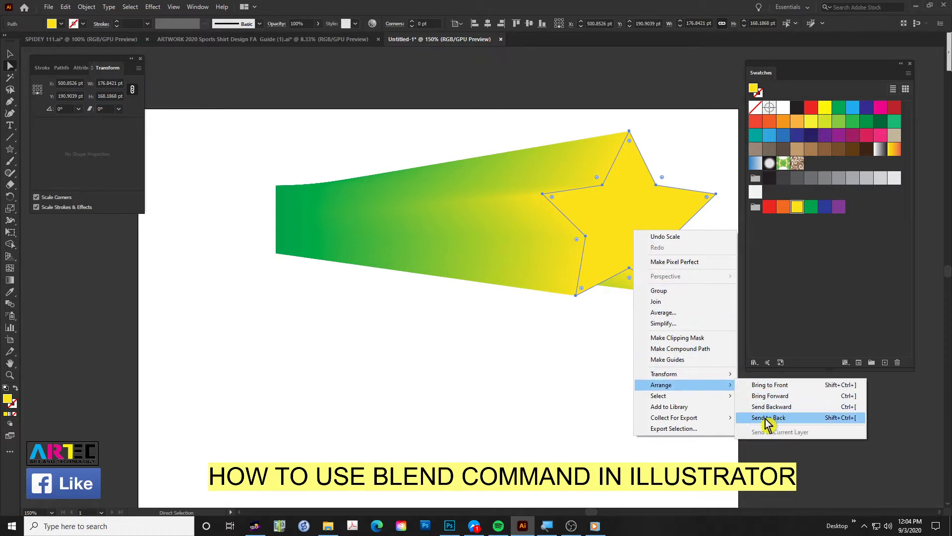
pyautogui.click(768, 419)
pyautogui.click(663, 385)
# Bring the star to the front and select the whole blend
pyautogui.moveTo(674, 313); pyautogui.dragTo(565, 323)
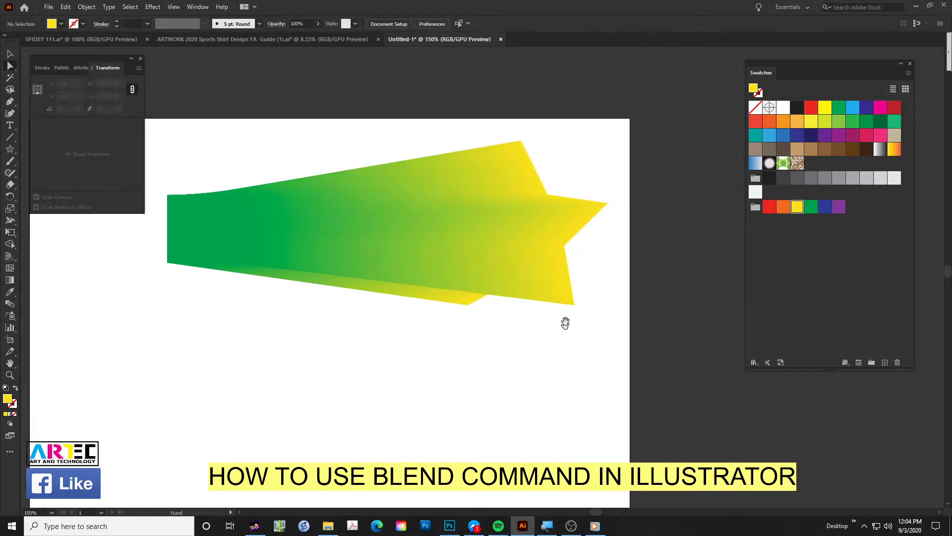
pyautogui.moveTo(542, 254); pyautogui.dragTo(581, 255)
pyautogui.click(580, 234)
pyautogui.rightClick(580, 232)
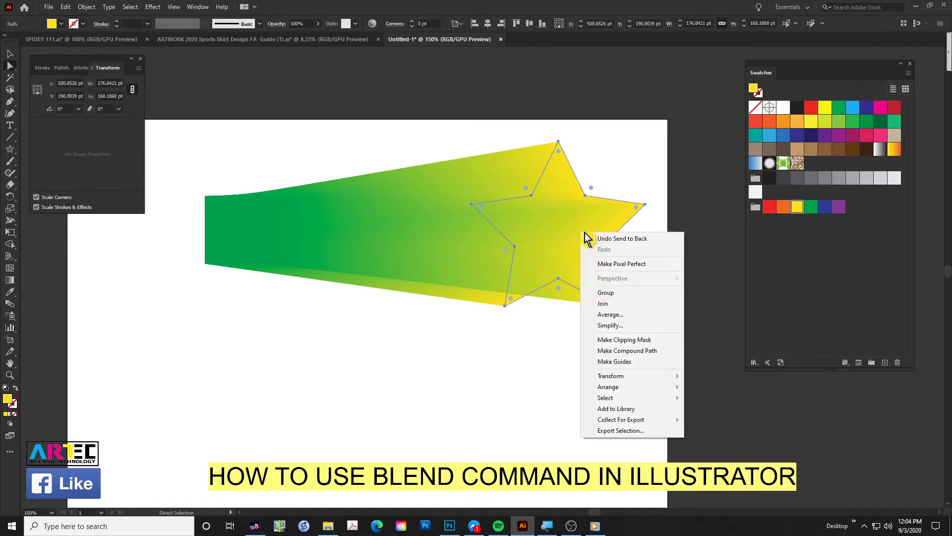
pyautogui.moveTo(630, 387)
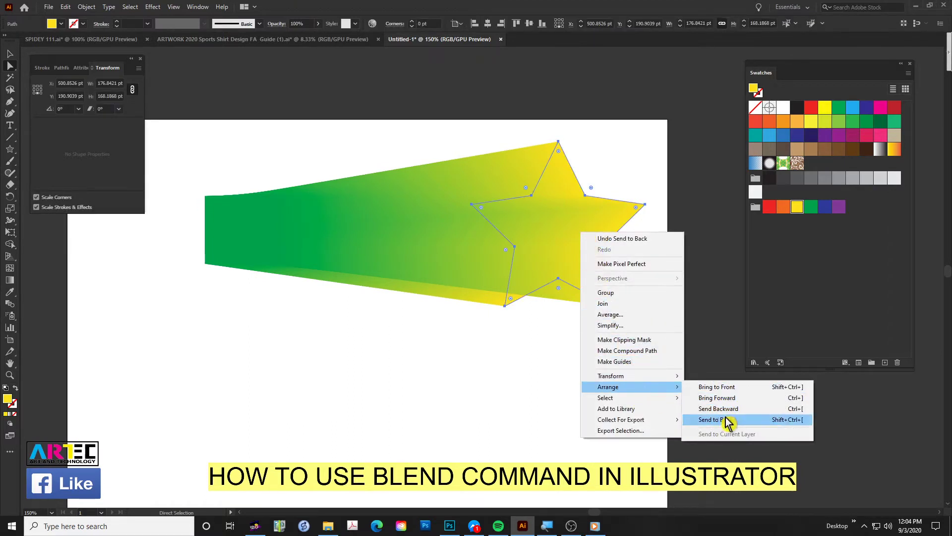
pyautogui.click(731, 388)
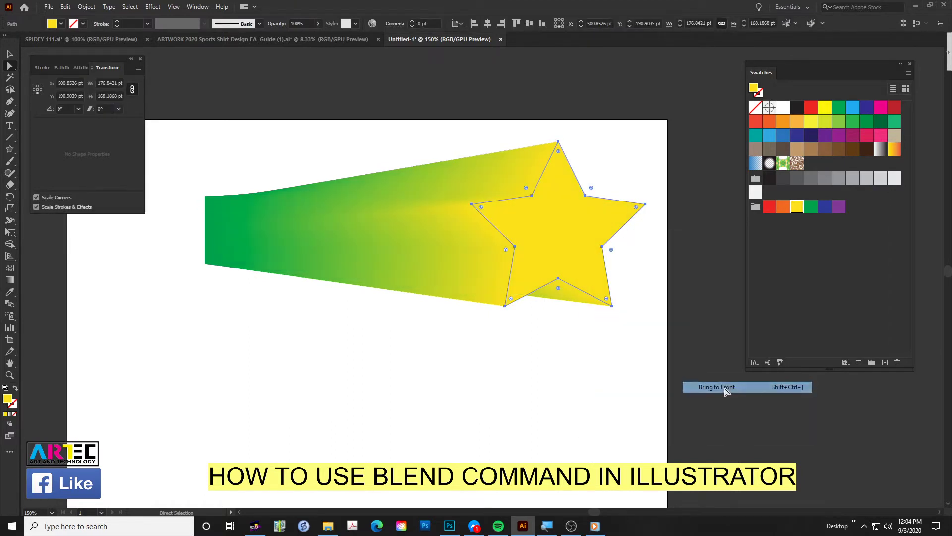
pyautogui.click(544, 345)
pyautogui.press('v')
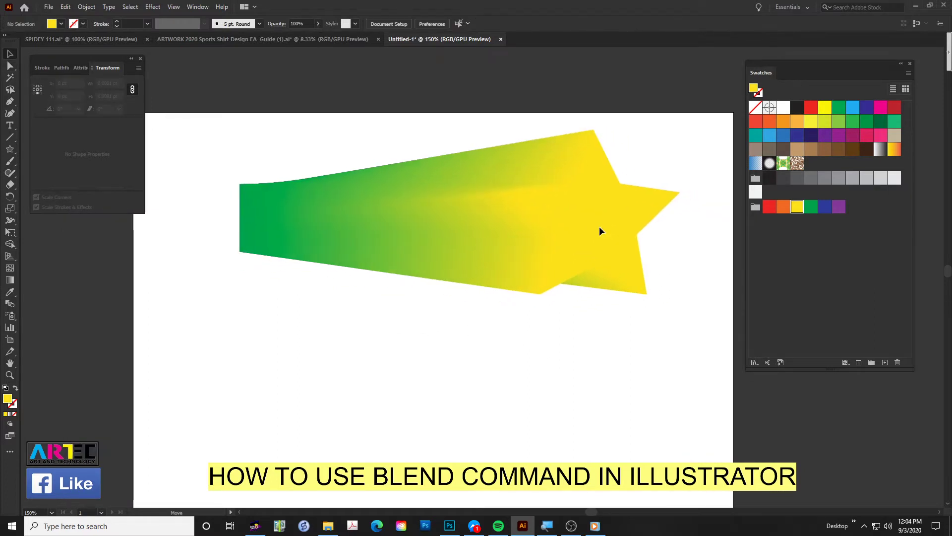
pyautogui.click(599, 226)
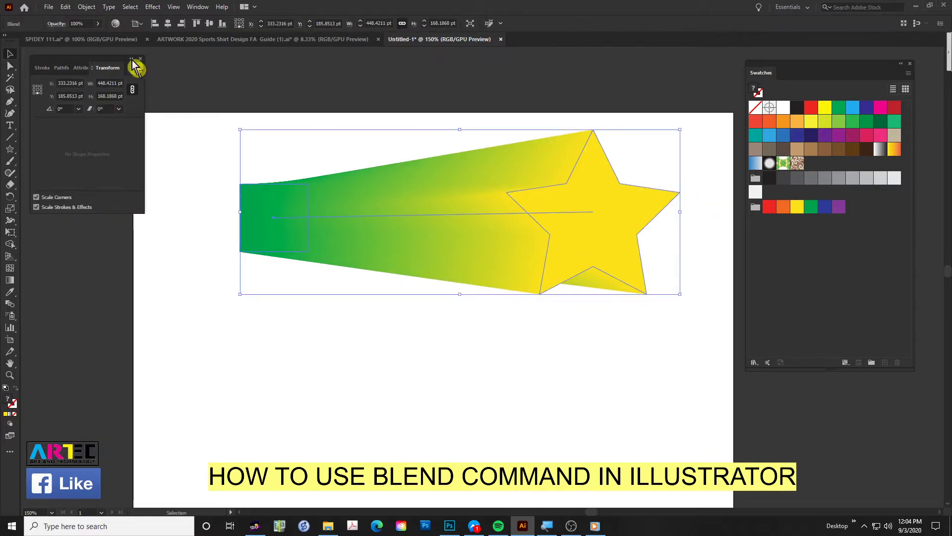
# Open Blend Options with Preview on and set Spacing to Specified Steps
pyautogui.click(88, 7)
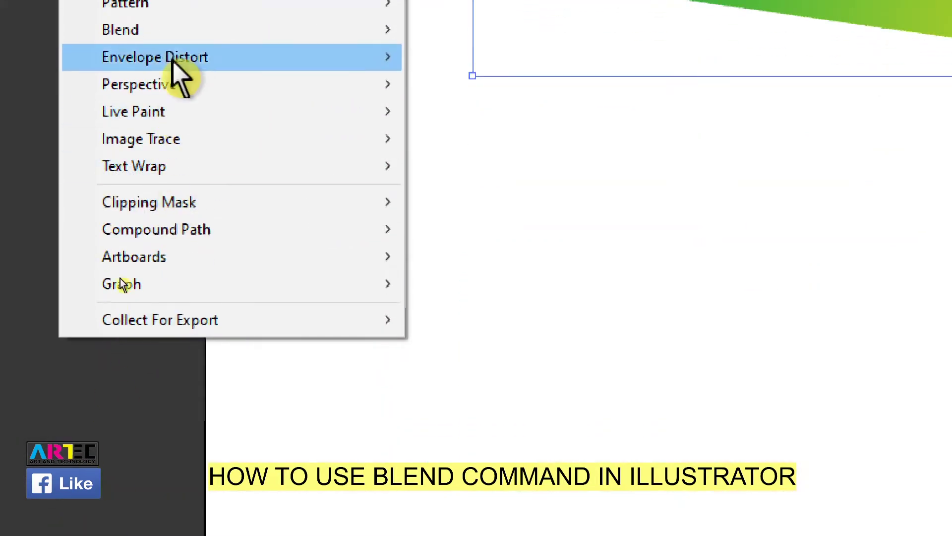
pyautogui.moveTo(120, 203)
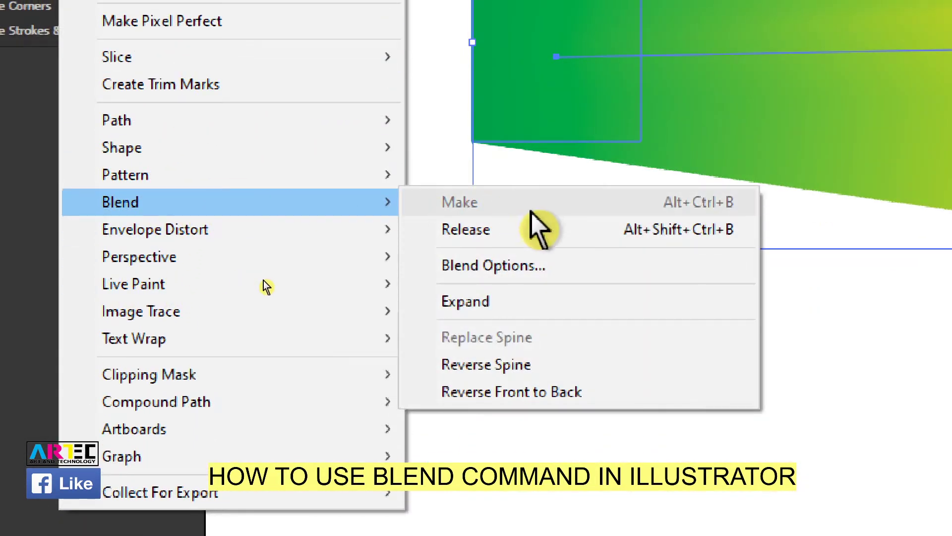
pyautogui.click(518, 276)
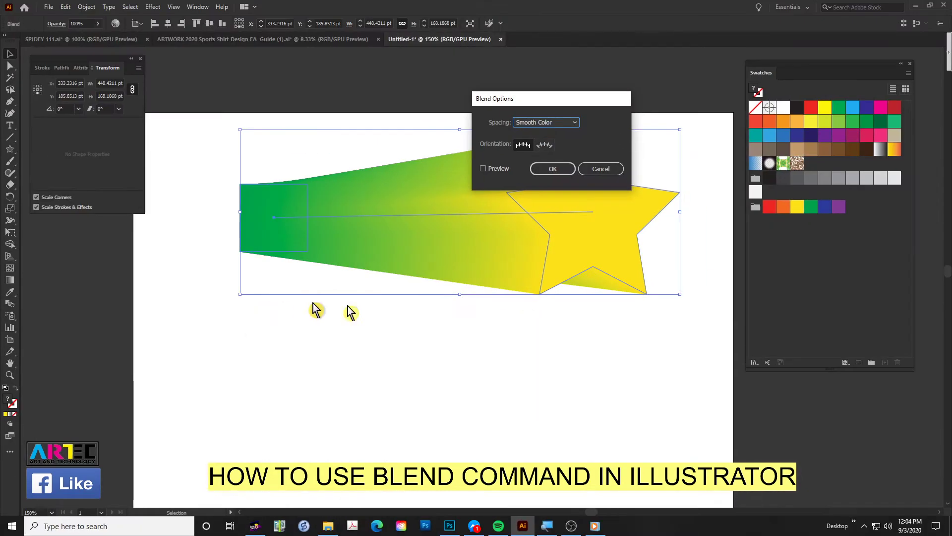
pyautogui.moveTo(579, 100); pyautogui.dragTo(629, 311)
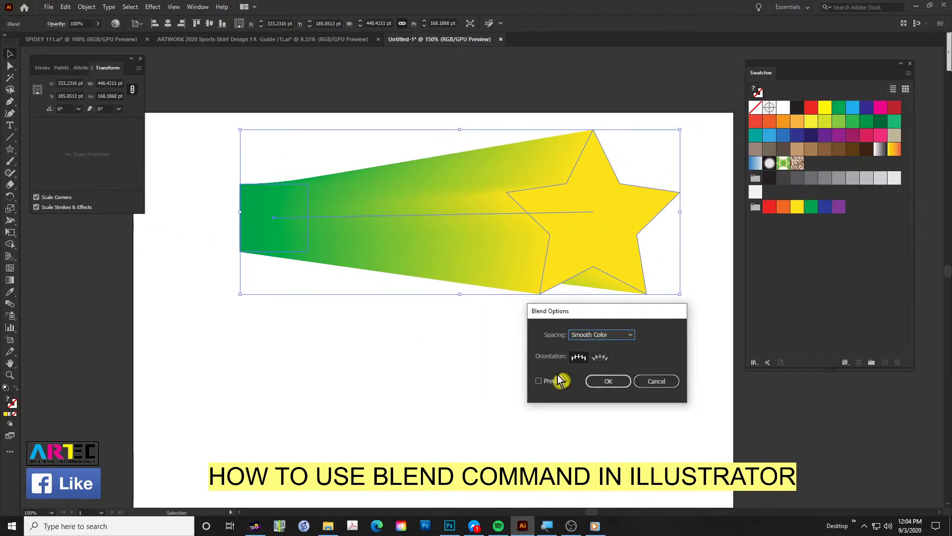
pyautogui.click(539, 380)
pyautogui.click(622, 335)
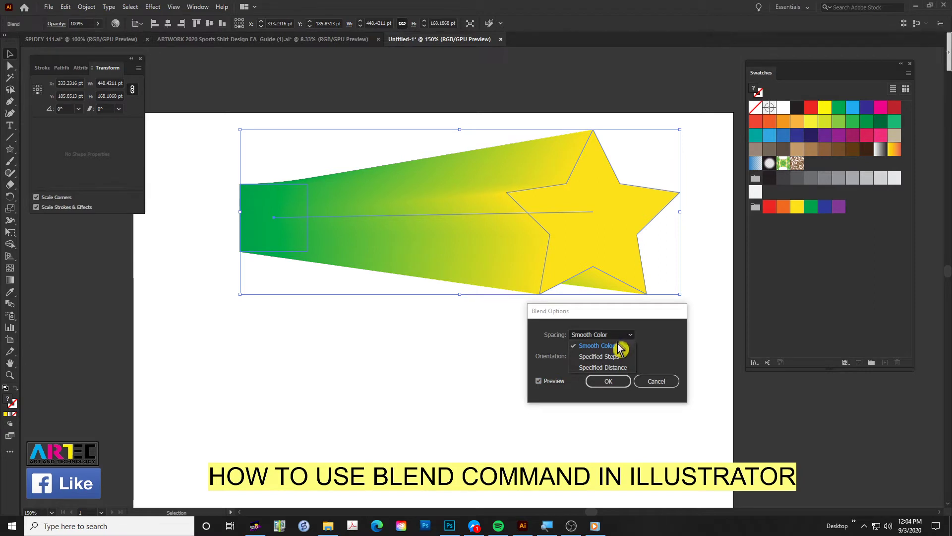
pyautogui.click(617, 346)
pyautogui.write('20')
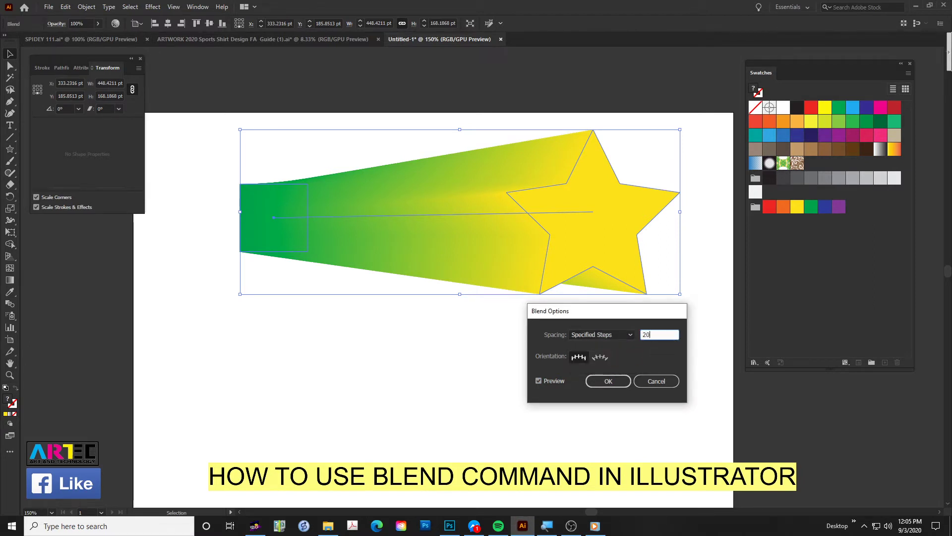
# Preview 20, 10 and 5 steps, then enter 100 steps and confirm
pyautogui.press('Tab')
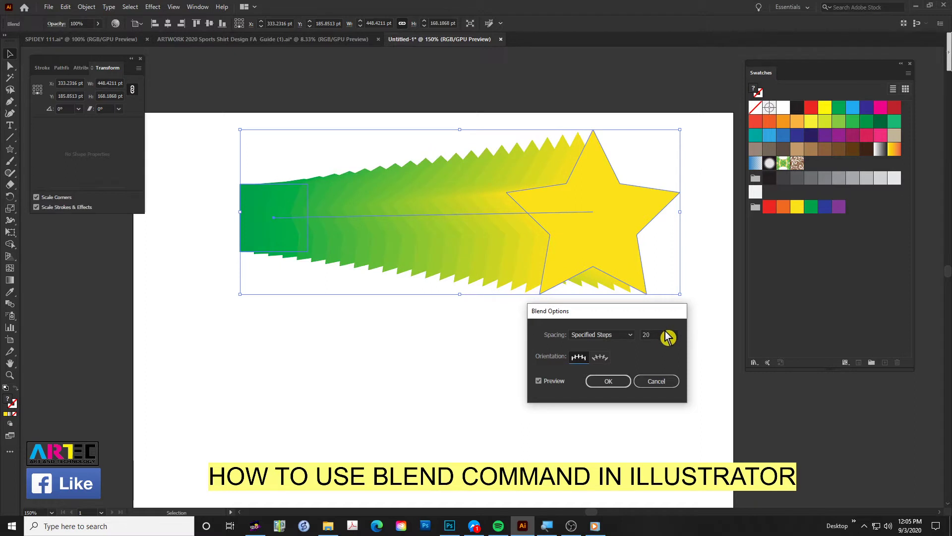
pyautogui.click(667, 338)
pyautogui.write('10')
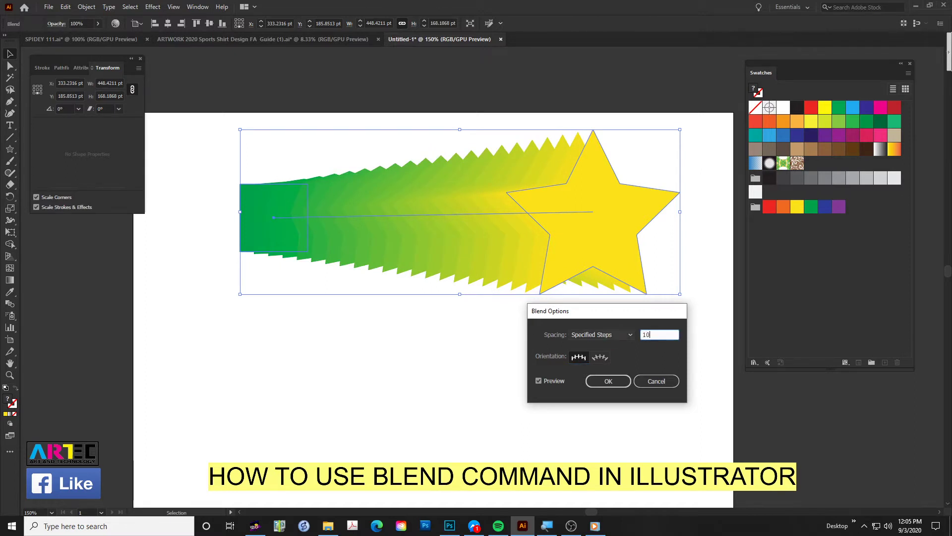
pyautogui.press('Tab')
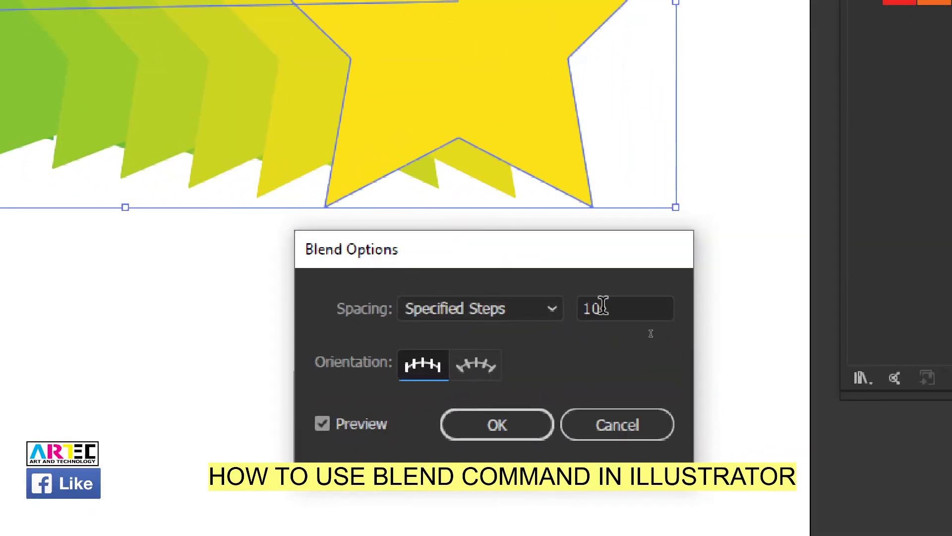
pyautogui.doubleClick(650, 334)
pyautogui.write('5')
pyautogui.press('Tab')
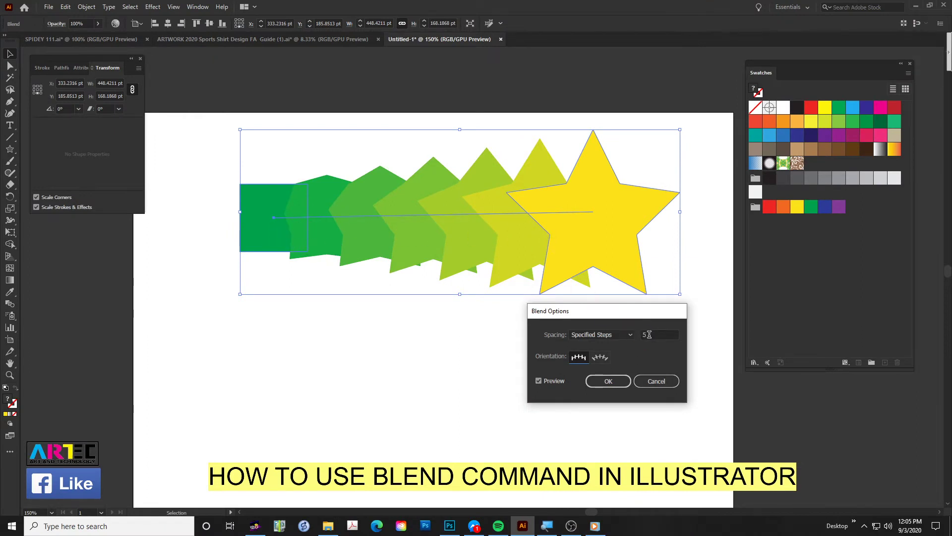
pyautogui.moveTo(652, 334); pyautogui.dragTo(628, 333)
pyautogui.write('100')
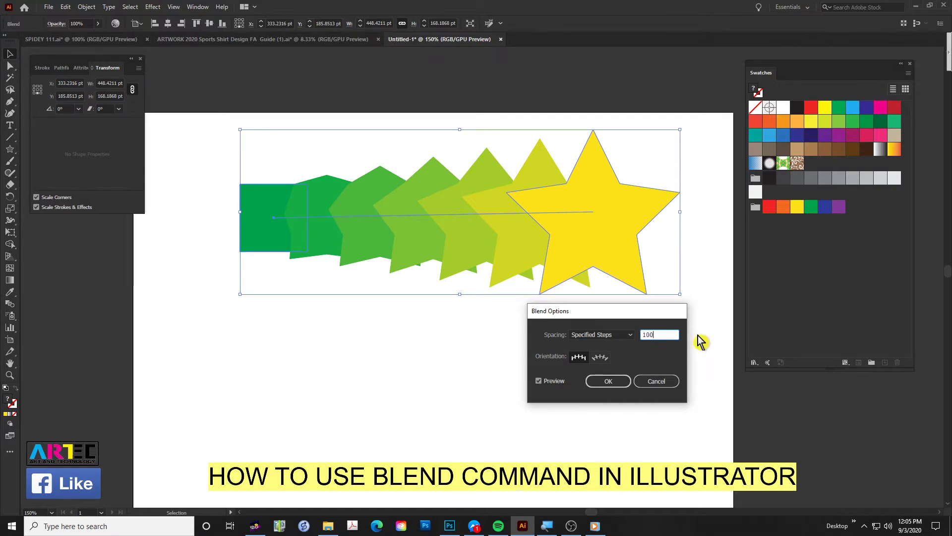
pyautogui.press('Return')
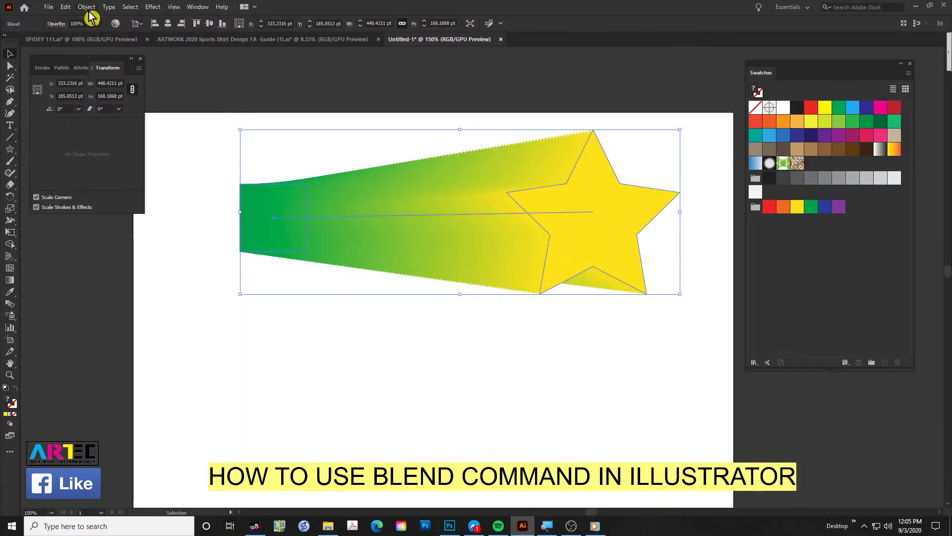
# Change the blend spacing to Specified Distance of 1 pt
pyautogui.click(86, 7)
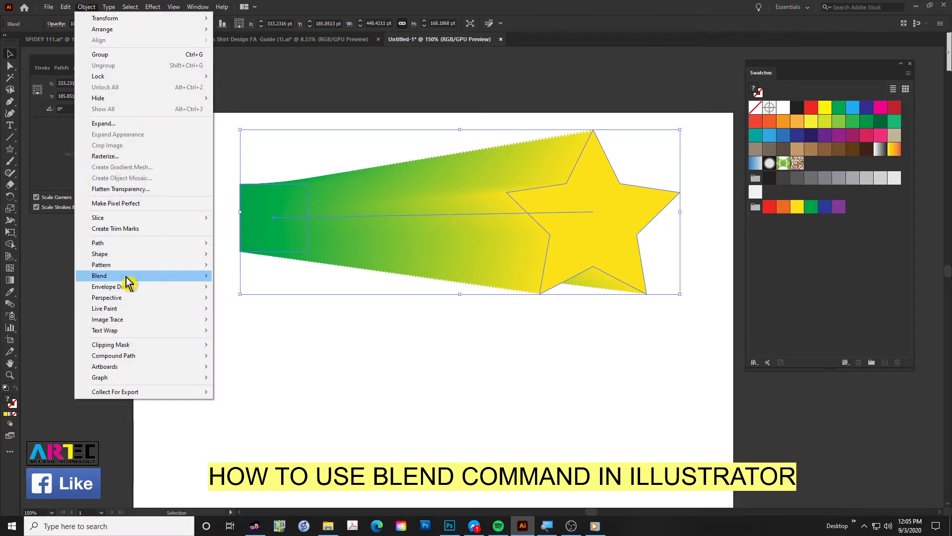
pyautogui.moveTo(100, 275)
pyautogui.click(243, 300)
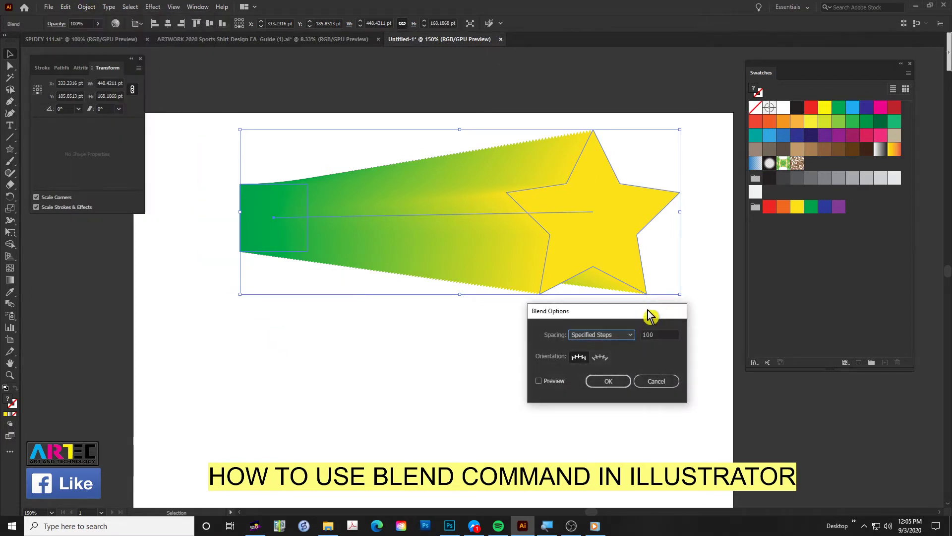
pyautogui.moveTo(650, 315); pyautogui.dragTo(702, 319)
pyautogui.click(677, 338)
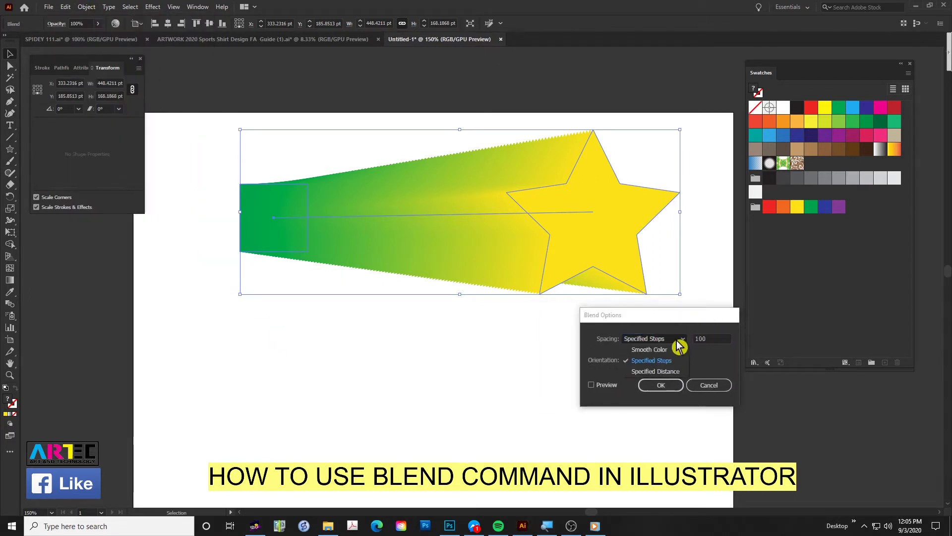
pyautogui.click(673, 372)
pyautogui.write('1')
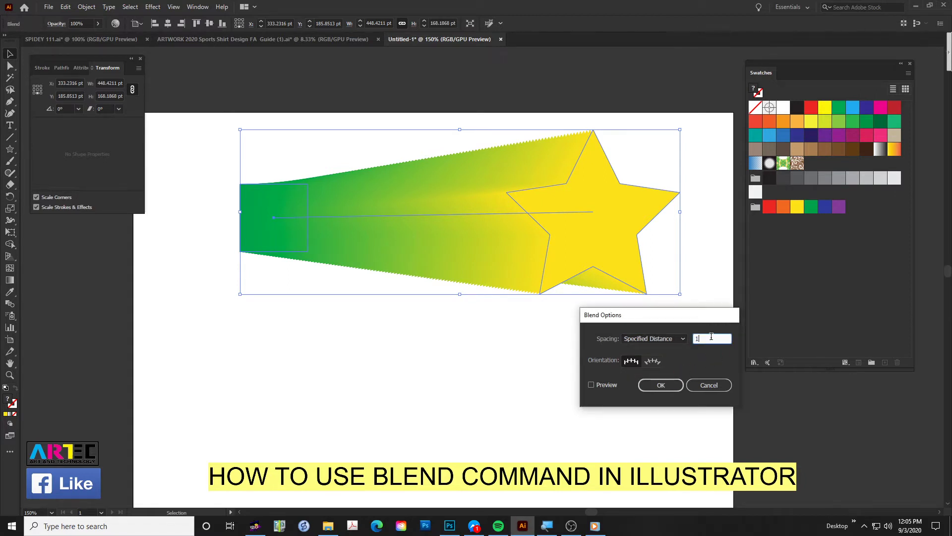
pyautogui.click(606, 385)
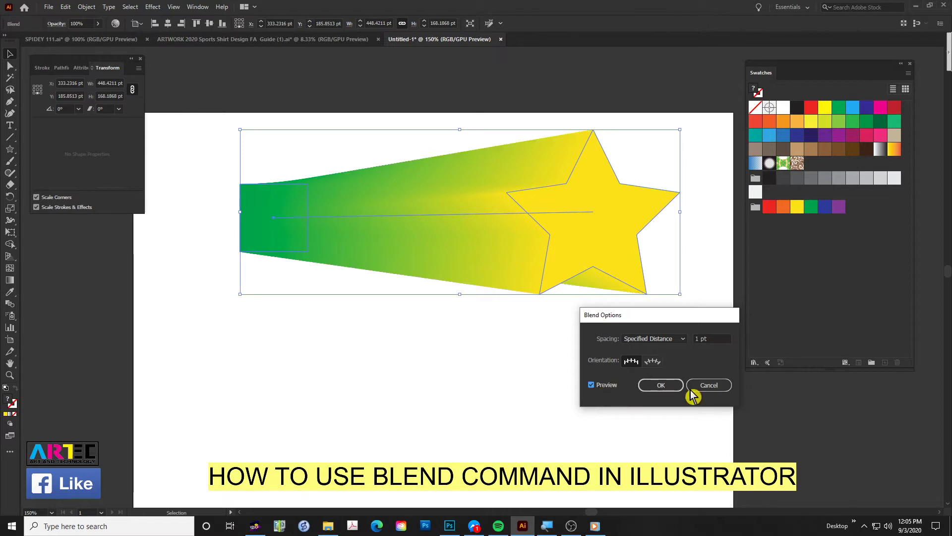
pyautogui.click(673, 387)
# Show the rulers and set their units to inches
pyautogui.press('a')
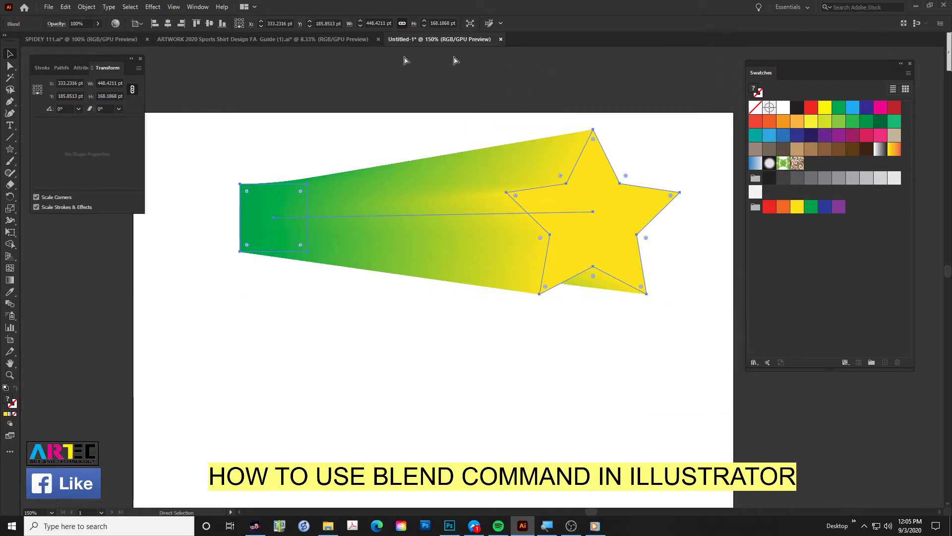
pyautogui.hotkey('ctrl', 'r')
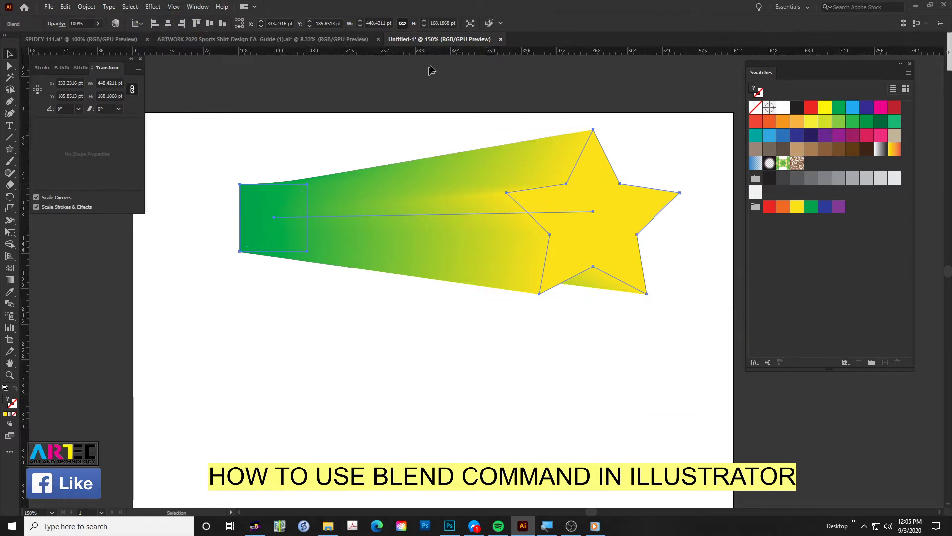
pyautogui.press('v')
pyautogui.rightClick(439, 51)
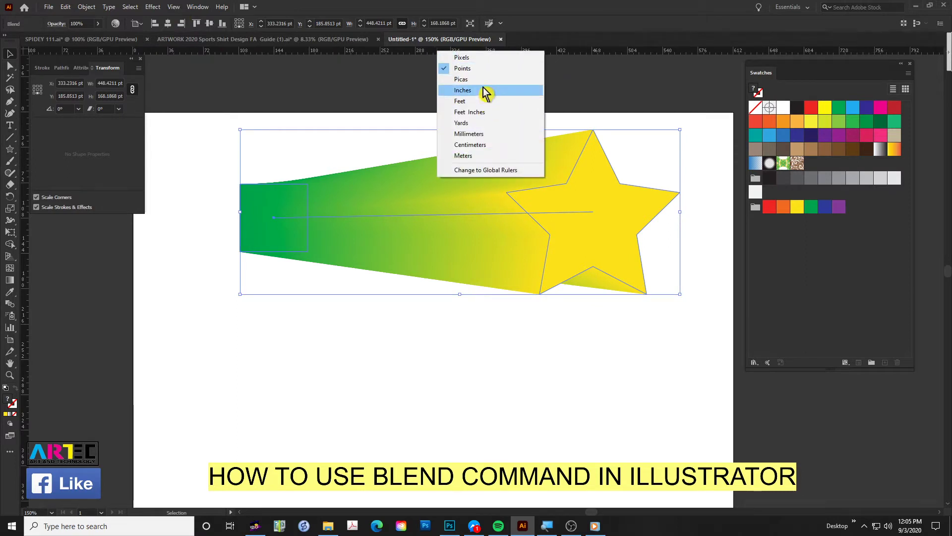
pyautogui.click(485, 90)
pyautogui.click(86, 6)
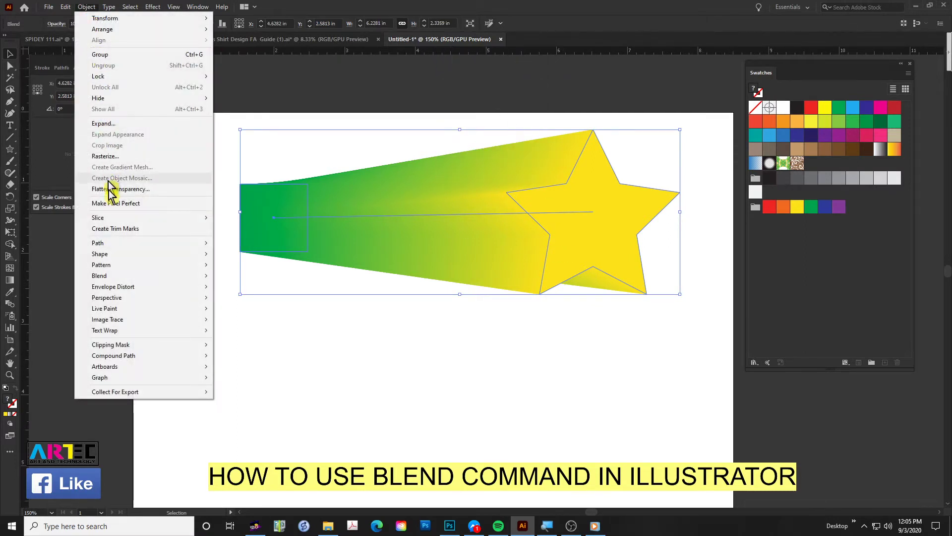
# Reopen Blend Options with Preview on and try Specified Distance 0.1 in
pyautogui.moveTo(99, 275)
pyautogui.click(243, 300)
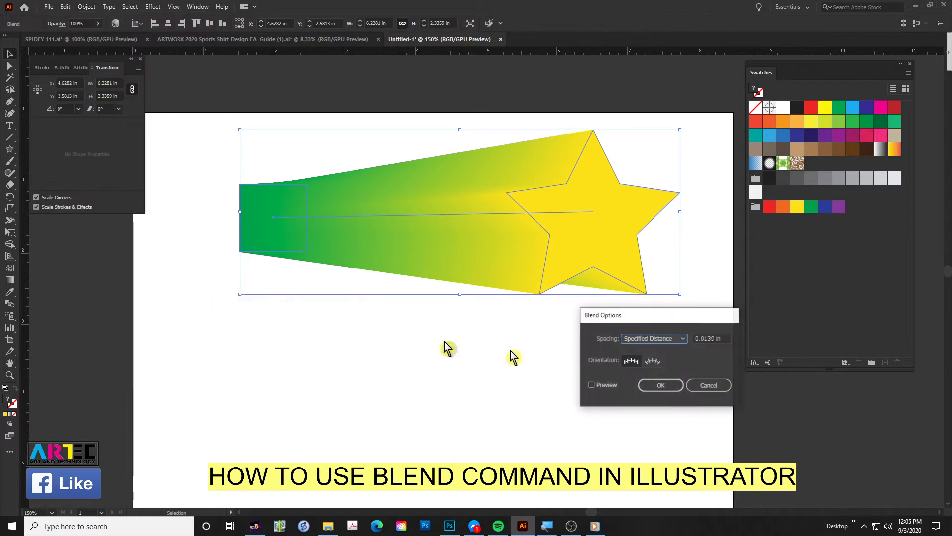
pyautogui.click(684, 340)
pyautogui.click(654, 354)
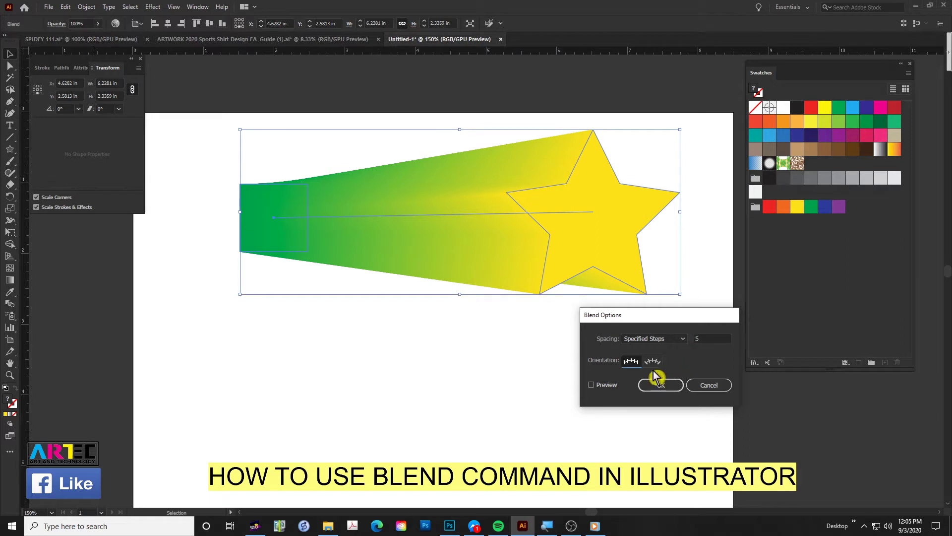
pyautogui.click(611, 386)
pyautogui.click(661, 340)
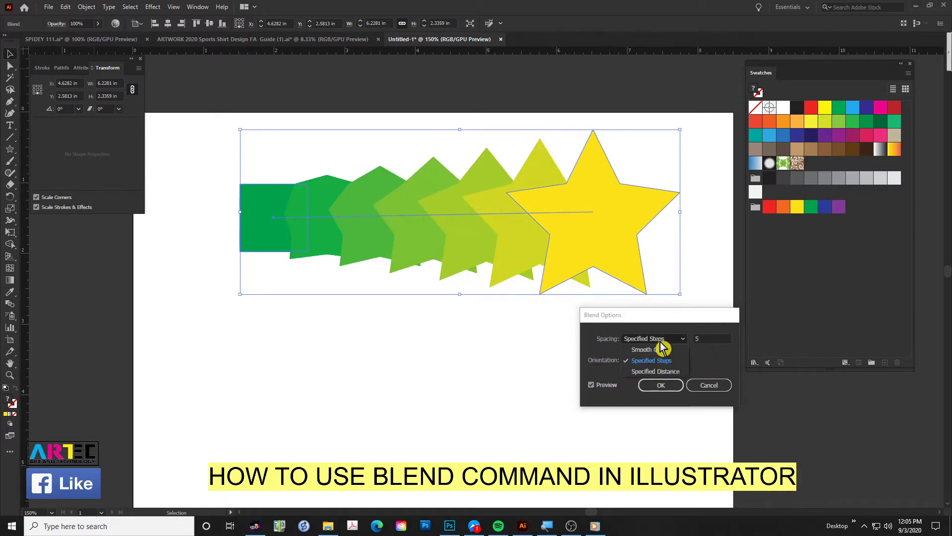
pyautogui.click(661, 374)
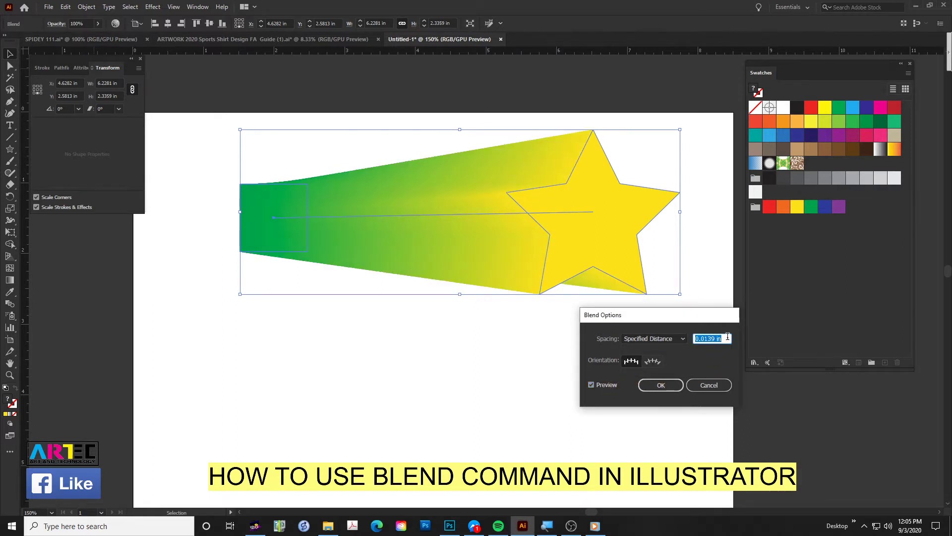
pyautogui.write('1')
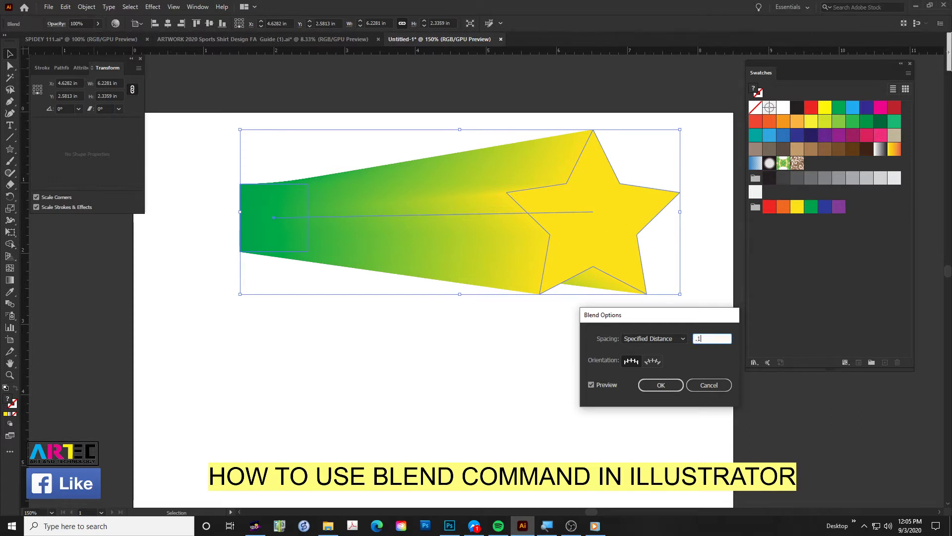
pyautogui.press('Tab')
# Try 5, 2 and 1 in spacings, then confirm the blend at 0.5 in
pyautogui.moveTo(714, 337); pyautogui.dragTo(613, 329)
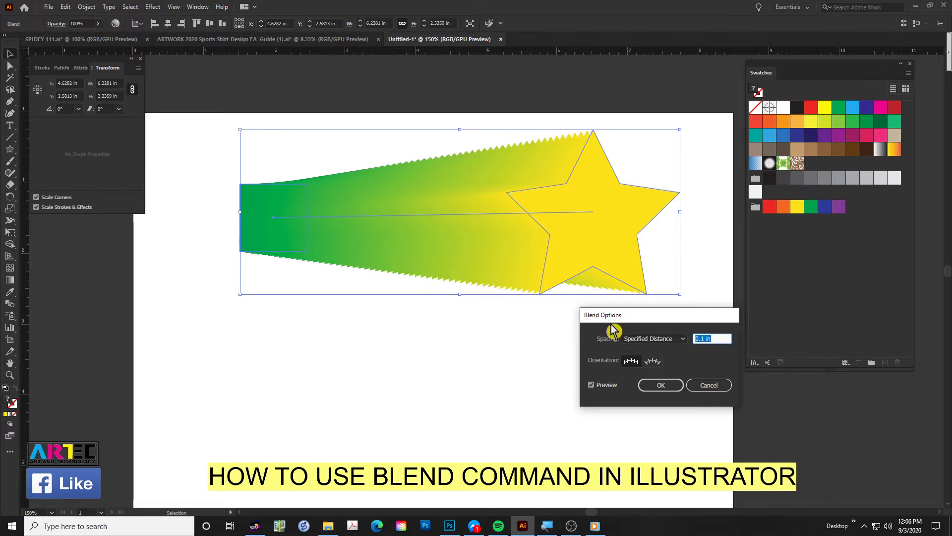
pyautogui.write('5')
pyautogui.press('Tab')
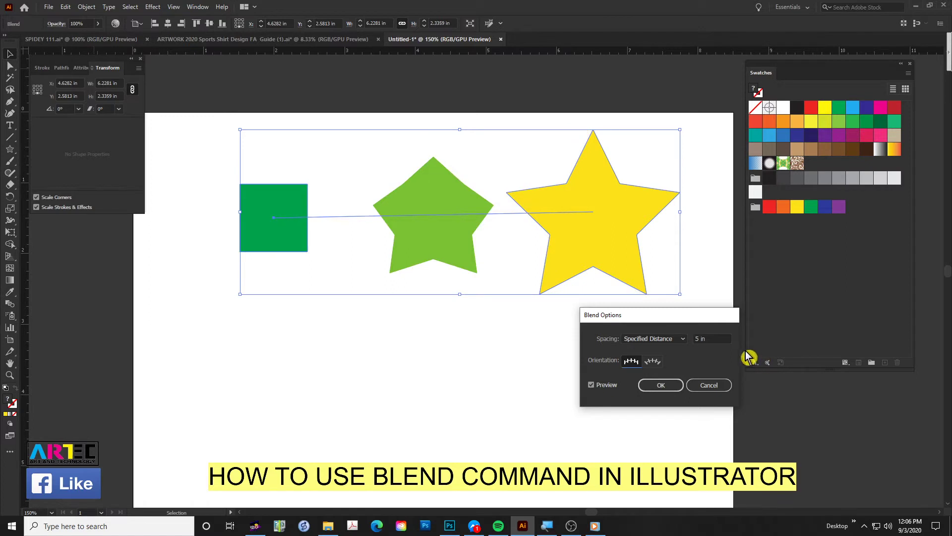
pyautogui.moveTo(708, 339); pyautogui.dragTo(668, 339)
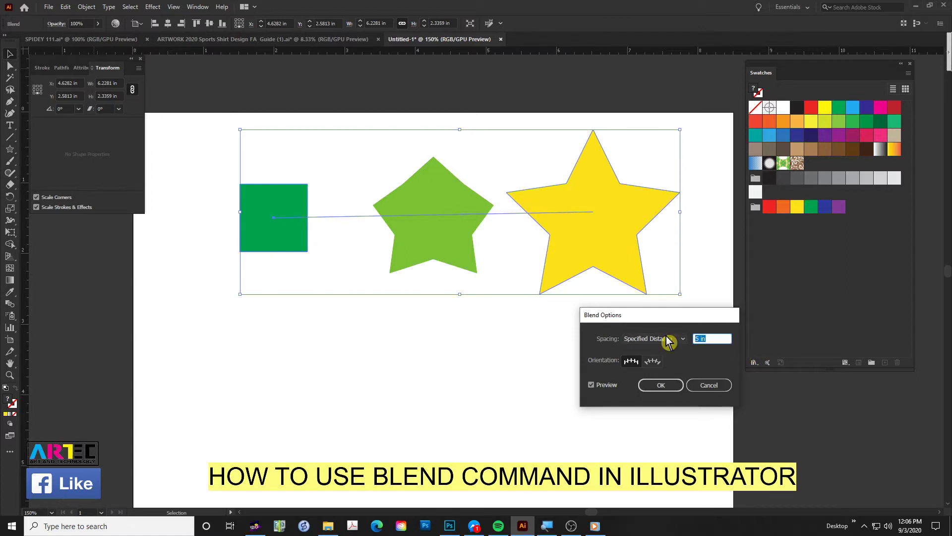
pyautogui.write('2')
pyautogui.press('Tab')
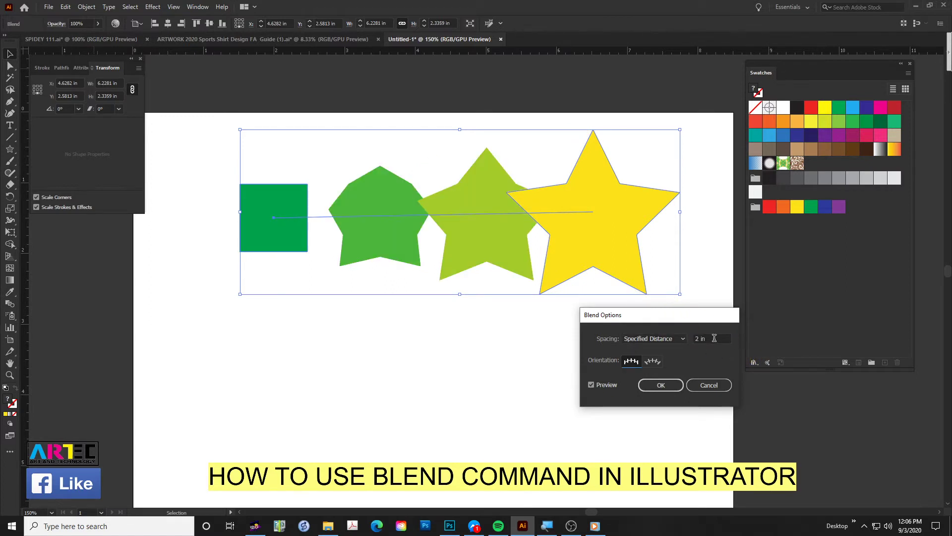
pyautogui.click(714, 338)
pyautogui.write('1')
pyautogui.press('Tab')
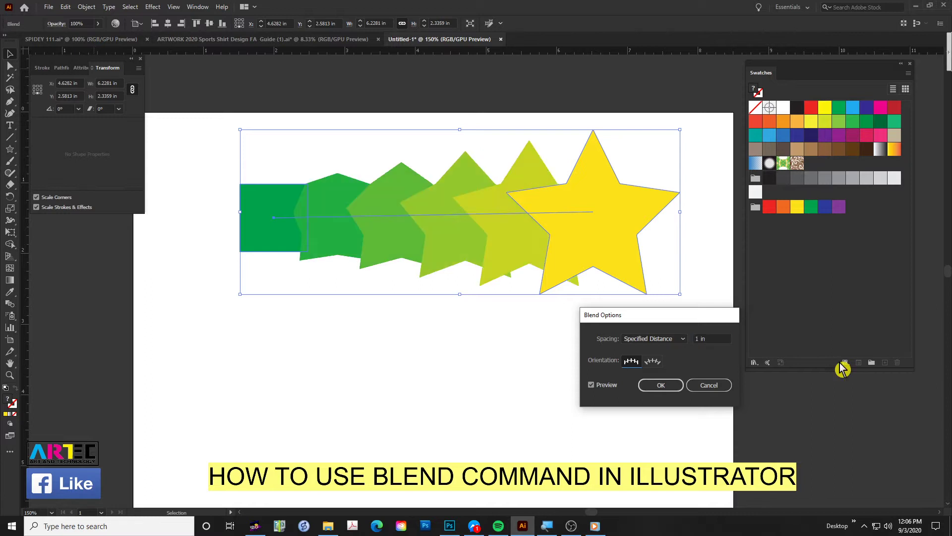
pyautogui.click(713, 339)
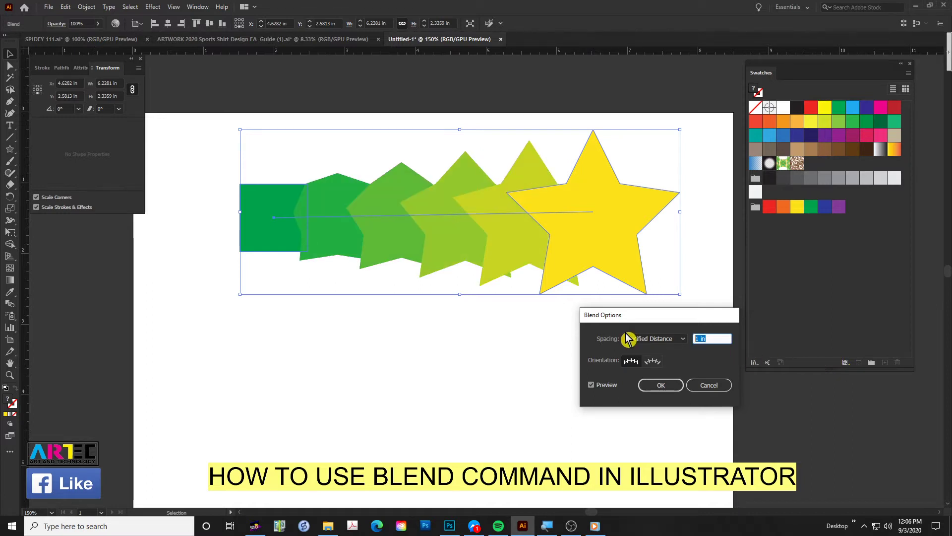
pyautogui.write('0.5')
pyautogui.press('Tab')
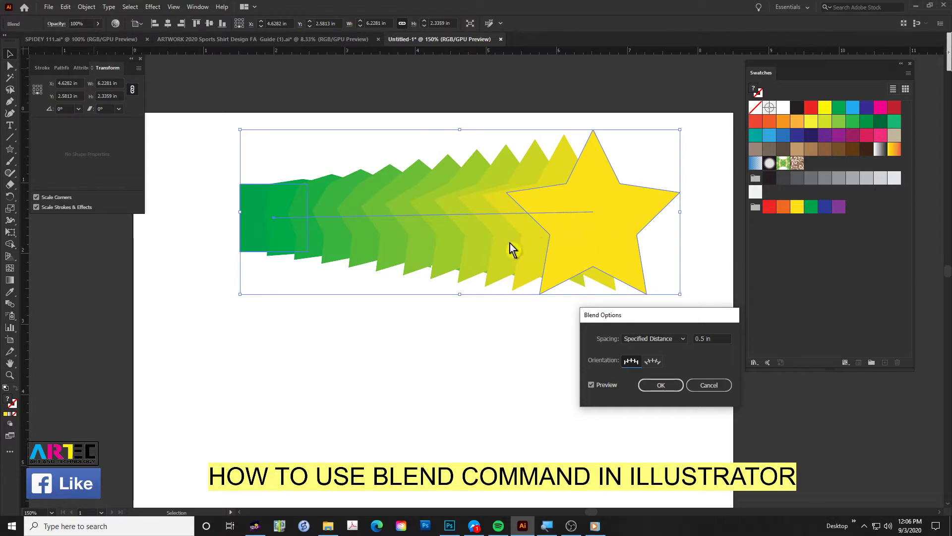
pyautogui.click(662, 386)
pyautogui.click(511, 350)
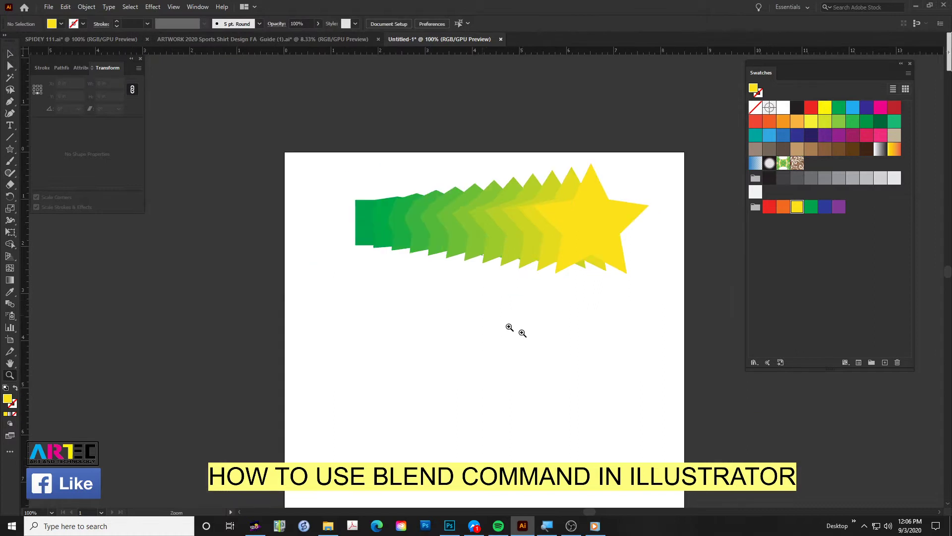
# Fit the page in view and expand the blend into separate shapes
pyautogui.hotkey('ctrl', '1')
pyautogui.hotkey('ctrl', 'z')
pyautogui.click(535, 180)
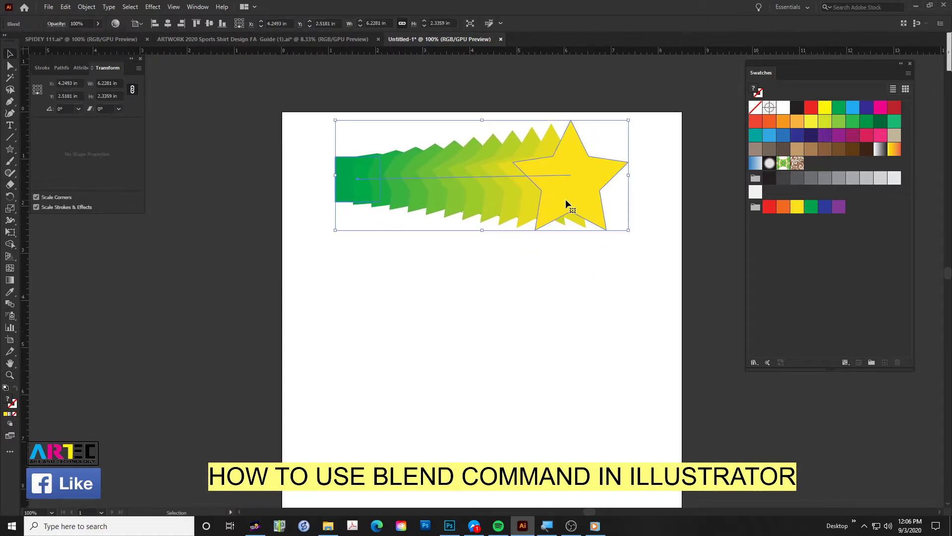
pyautogui.click(88, 7)
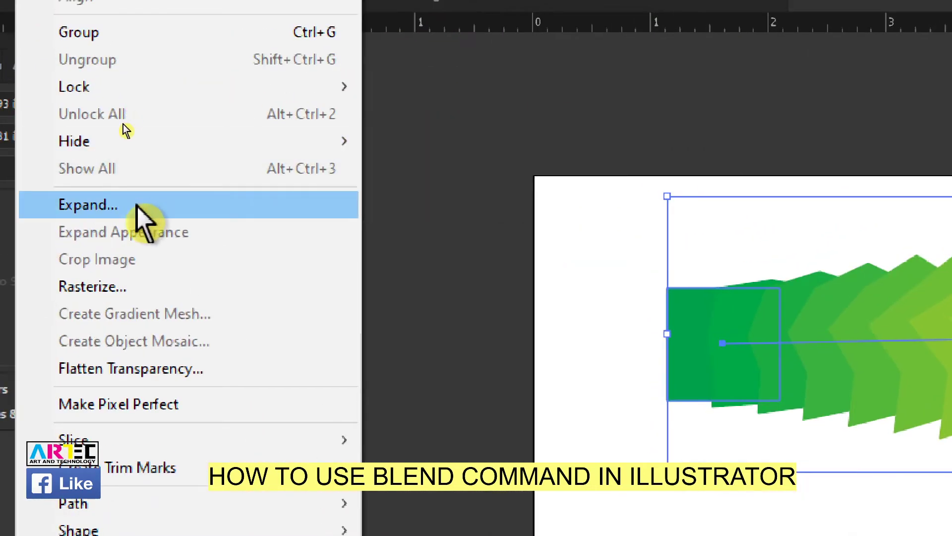
pyautogui.click(88, 205)
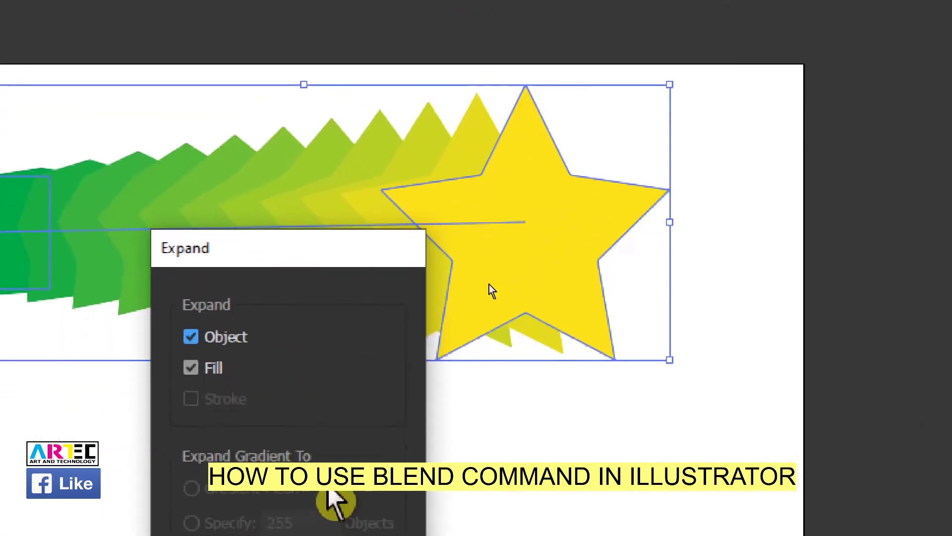
pyautogui.click(236, 498)
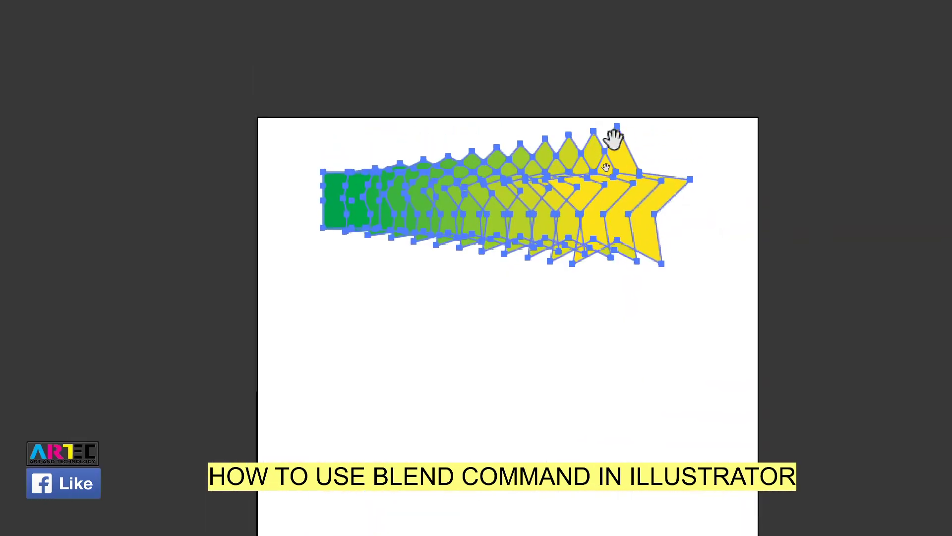
pyautogui.click(695, 290)
# Drag the yellow star and several stacked stars out around the artboard
pyautogui.click(616, 191)
pyautogui.moveTo(617, 192); pyautogui.dragTo(749, 209)
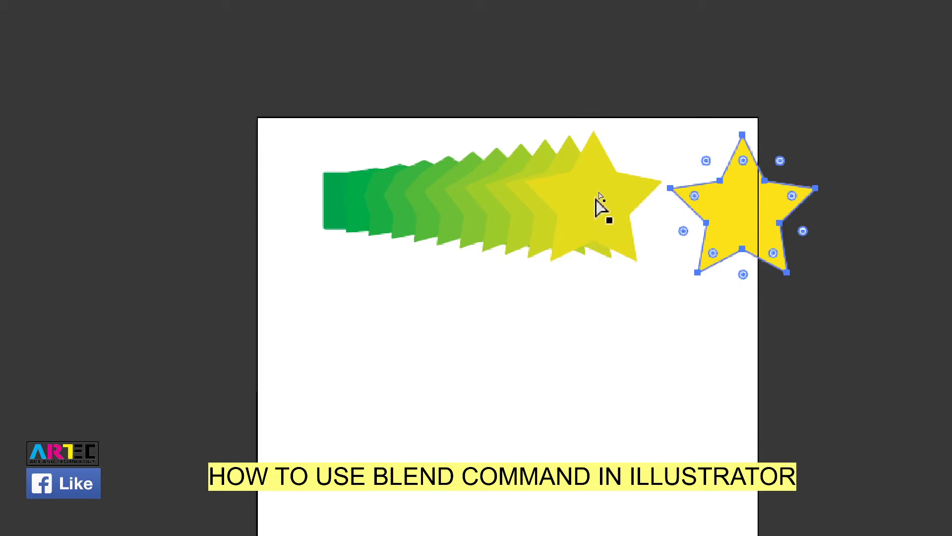
pyautogui.moveTo(599, 194); pyautogui.dragTo(615, 359)
pyautogui.moveTo(570, 201); pyautogui.dragTo(661, 61)
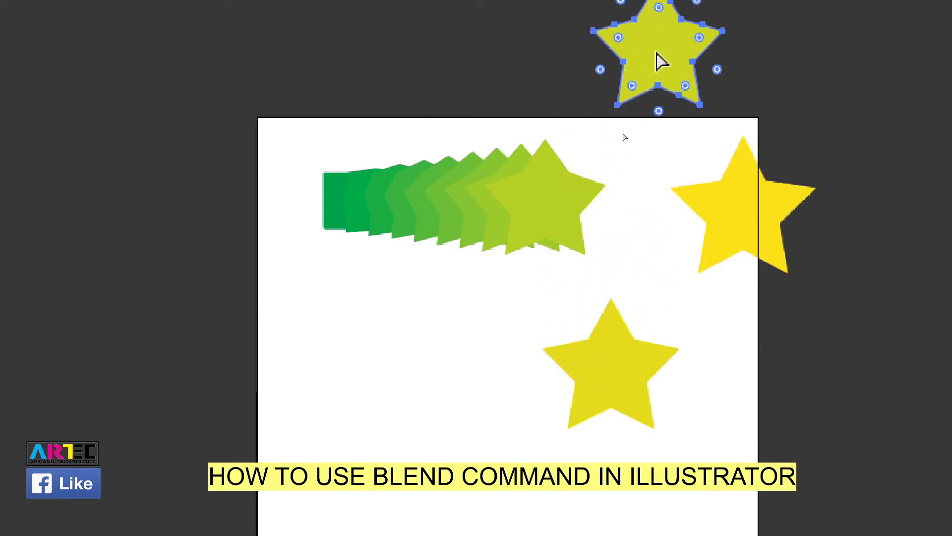
pyautogui.moveTo(579, 195)
pyautogui.mouseDown()
pyautogui.moveTo(552, 247)
pyautogui.moveTo(573, 130)
pyautogui.mouseUp()
pyautogui.click(559, 192)
pyautogui.moveTo(559, 192); pyautogui.dragTo(529, 156)
# Spread the remaining stars and green squares out of the stack, then deselect
pyautogui.click(537, 205)
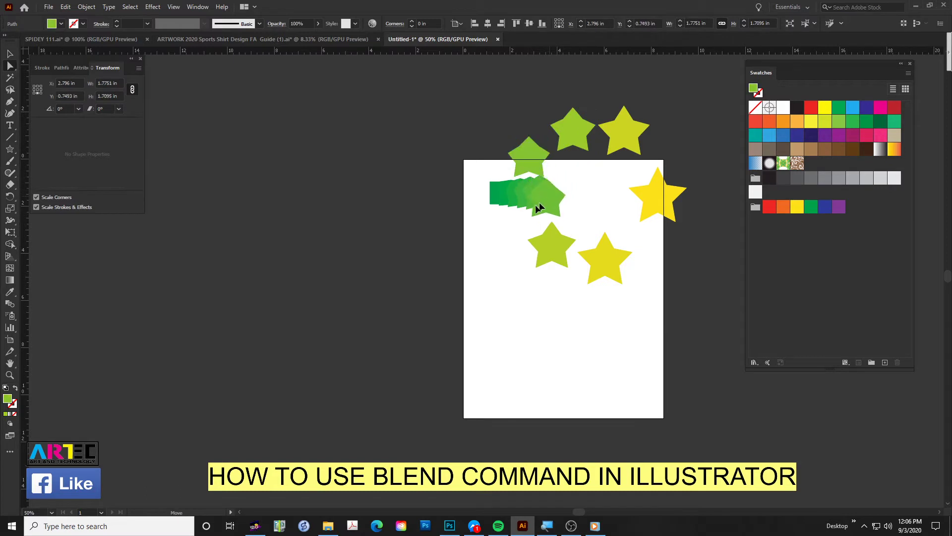
pyautogui.moveTo(540, 199); pyautogui.dragTo(579, 198)
pyautogui.click(542, 198)
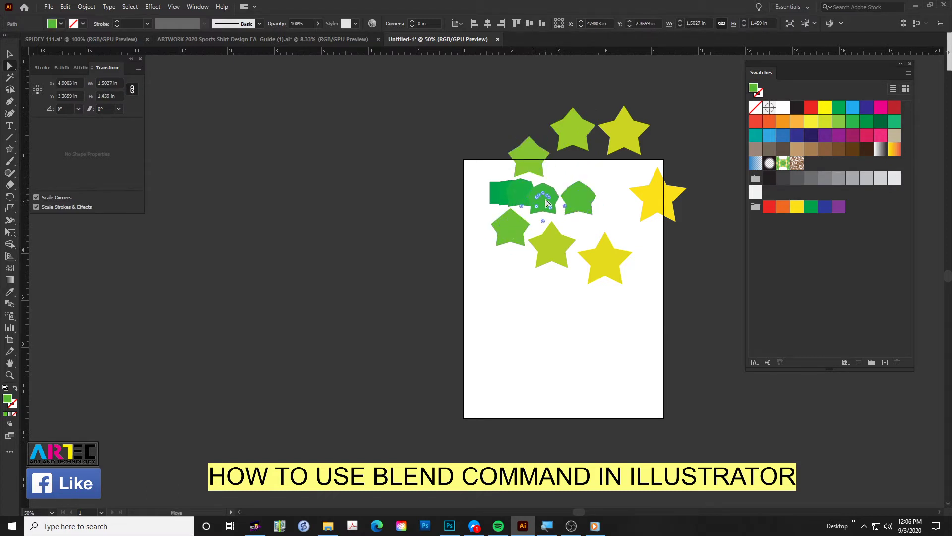
pyautogui.moveTo(496, 196); pyautogui.dragTo(464, 190)
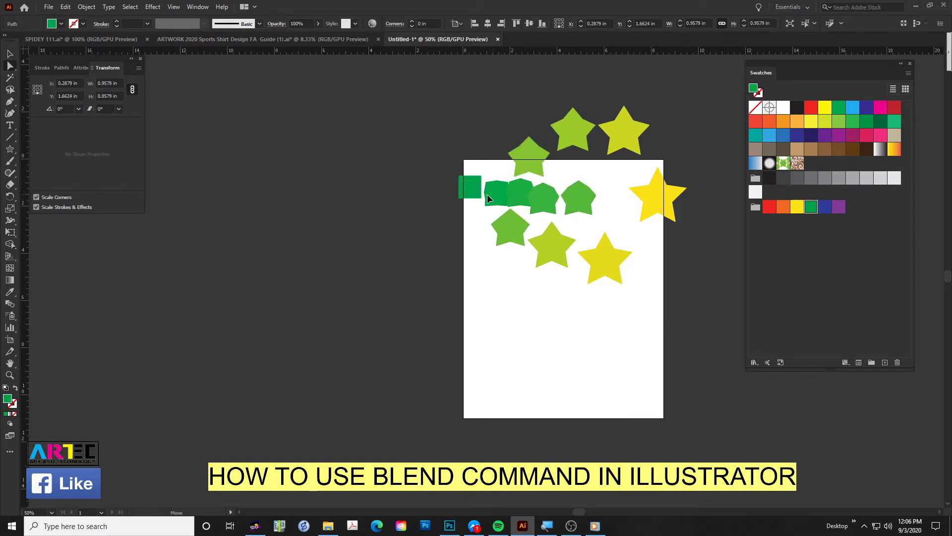
pyautogui.click(488, 197)
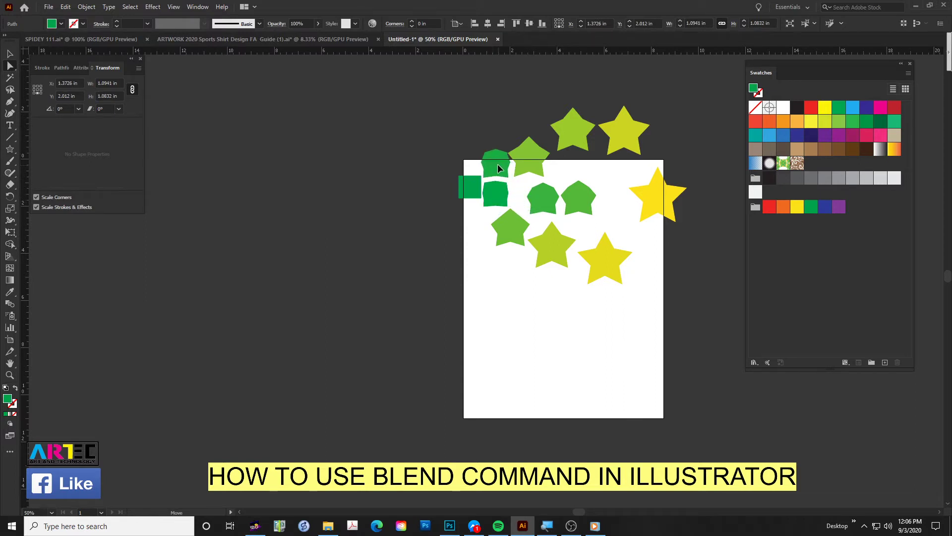
pyautogui.moveTo(499, 168); pyautogui.dragTo(493, 160)
pyautogui.click(578, 205)
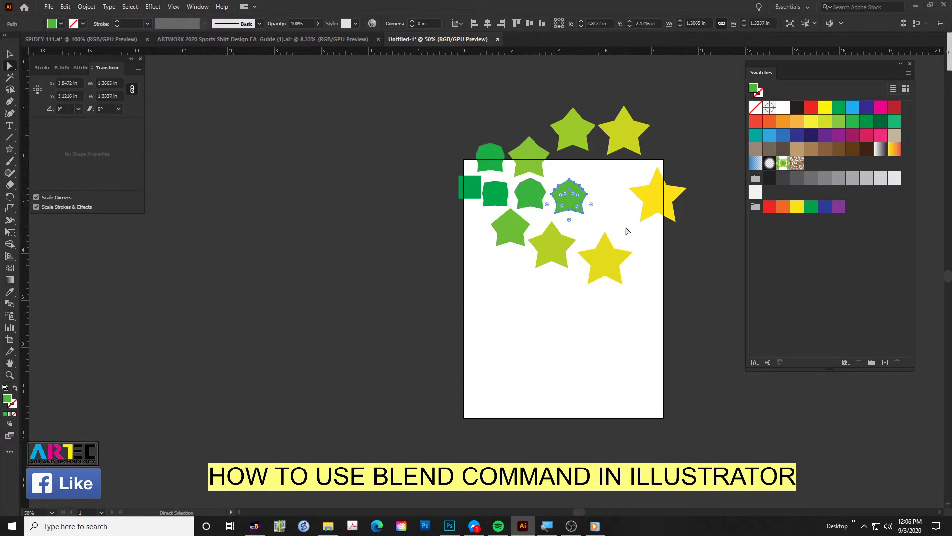
pyautogui.click(645, 240)
pyautogui.press('v')
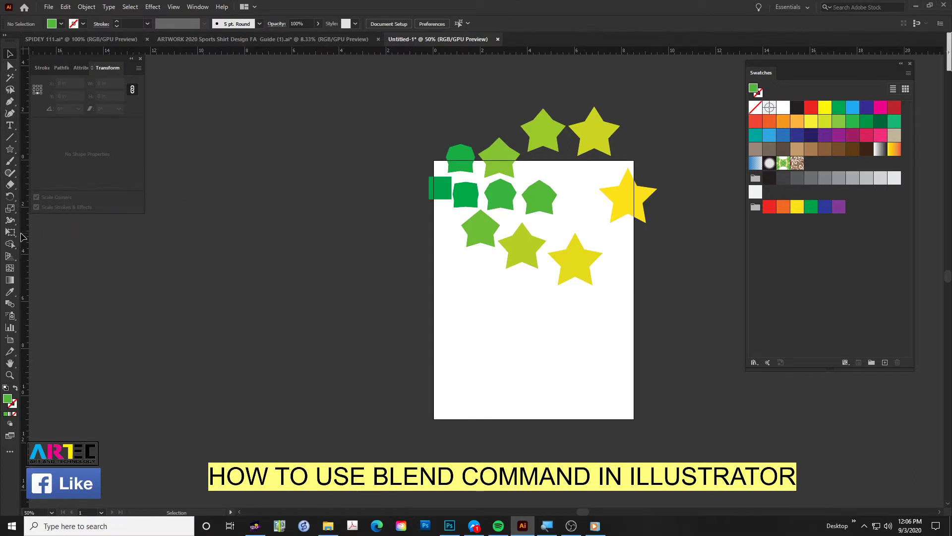
# Draw a two-anchor Pen arc across the lower page with default stroke and no fill
pyautogui.click(11, 103)
pyautogui.click(472, 356)
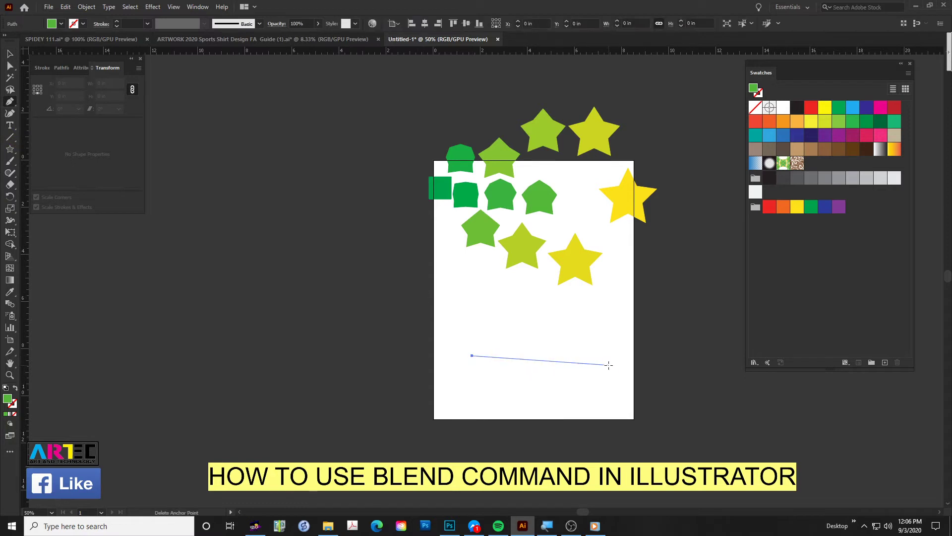
pyautogui.moveTo(606, 357); pyautogui.dragTo(678, 425)
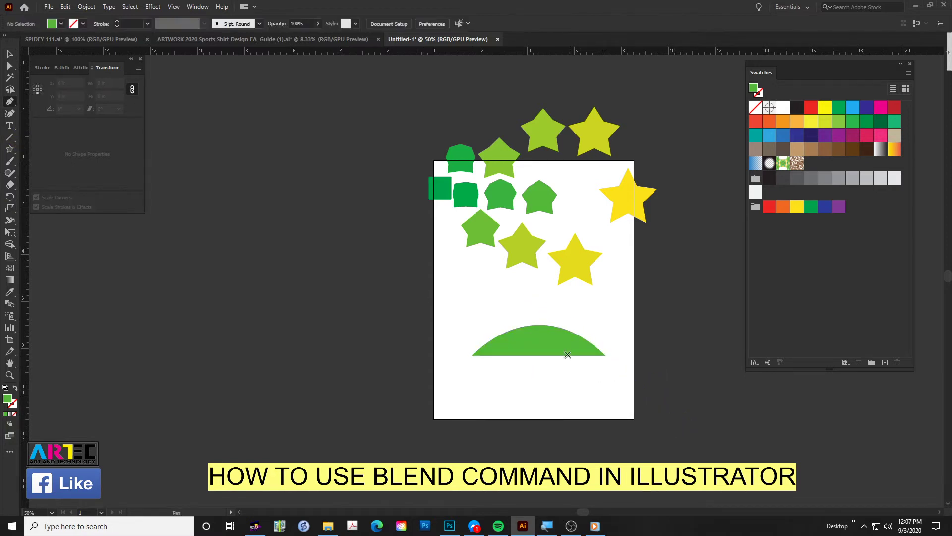
pyautogui.press('a')
pyautogui.press('d')
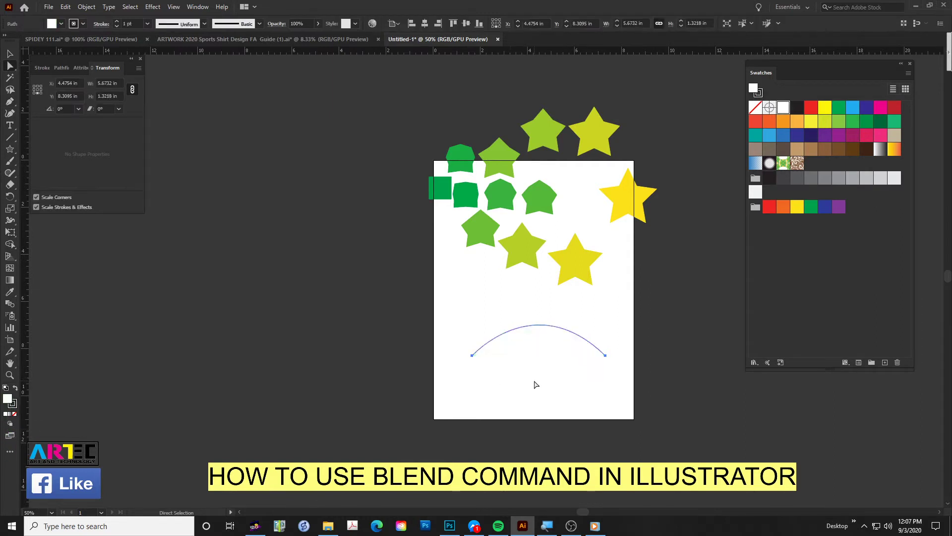
pyautogui.press('/')
pyautogui.click(531, 383)
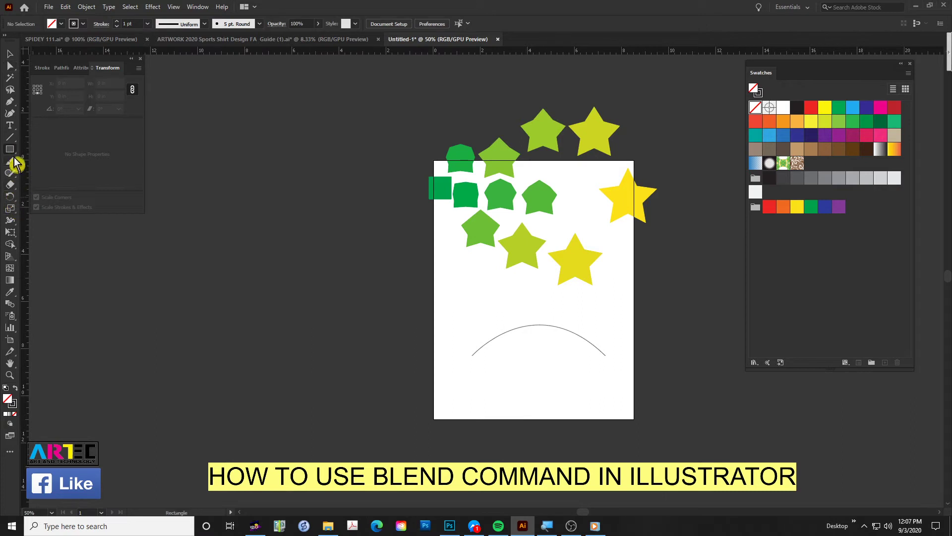
# Draw a small yellow star with no stroke at the arc's left end
pyautogui.click(10, 149)
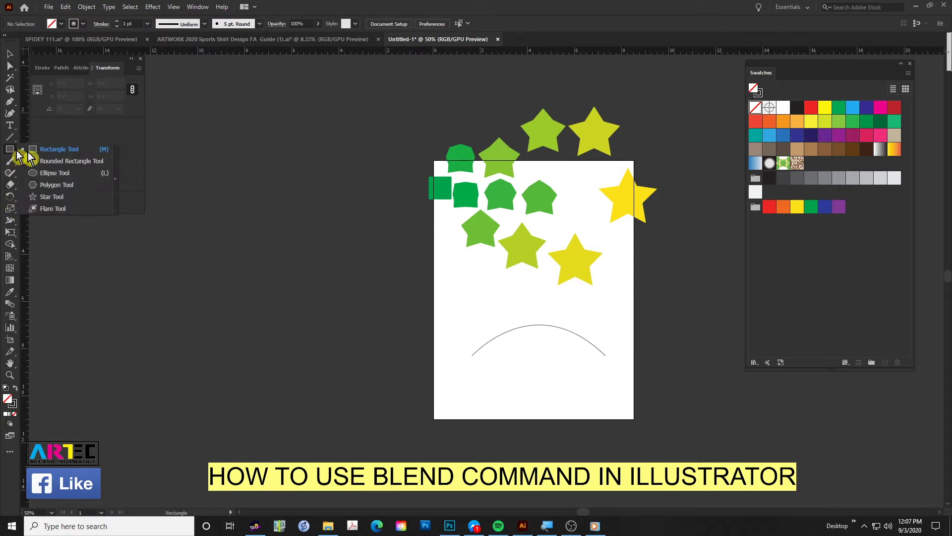
pyautogui.click(52, 197)
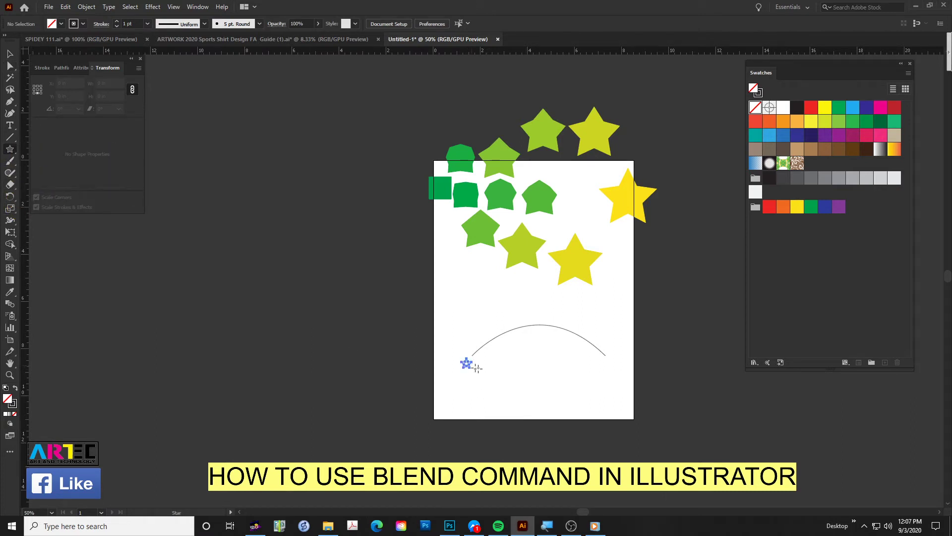
pyautogui.moveTo(477, 368); pyautogui.dragTo(475, 373)
pyautogui.press('v')
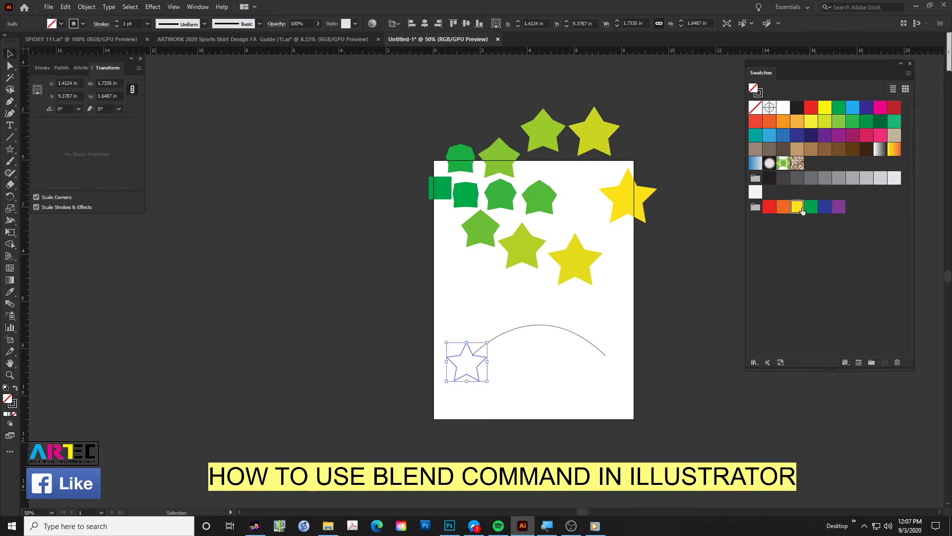
pyautogui.click(798, 207)
pyautogui.press('/')
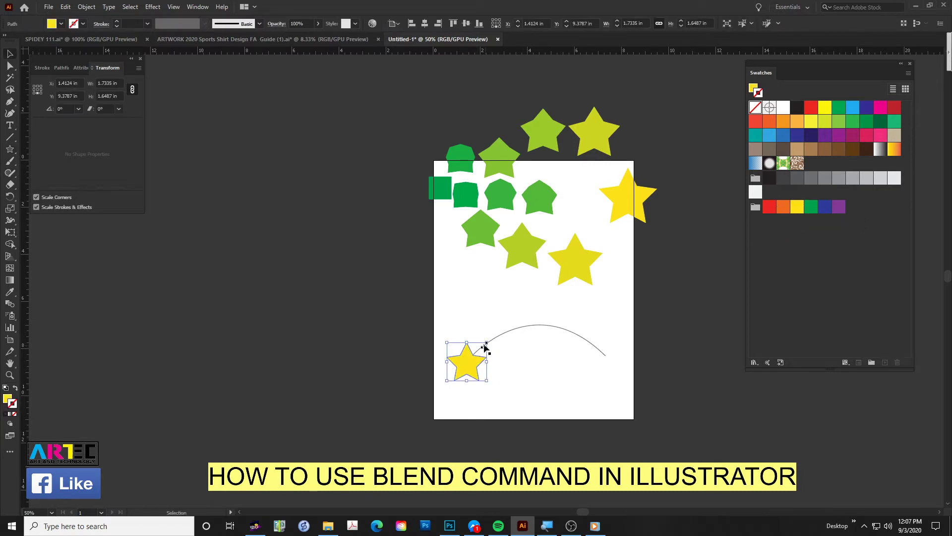
pyautogui.moveTo(486, 343); pyautogui.dragTo(477, 351)
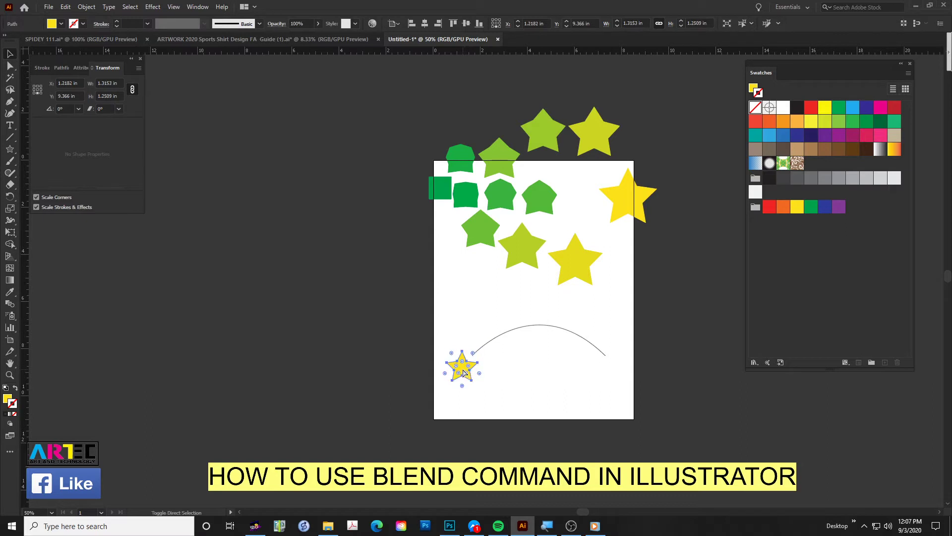
pyautogui.hotkey('ctrl', 'shift', 'a')
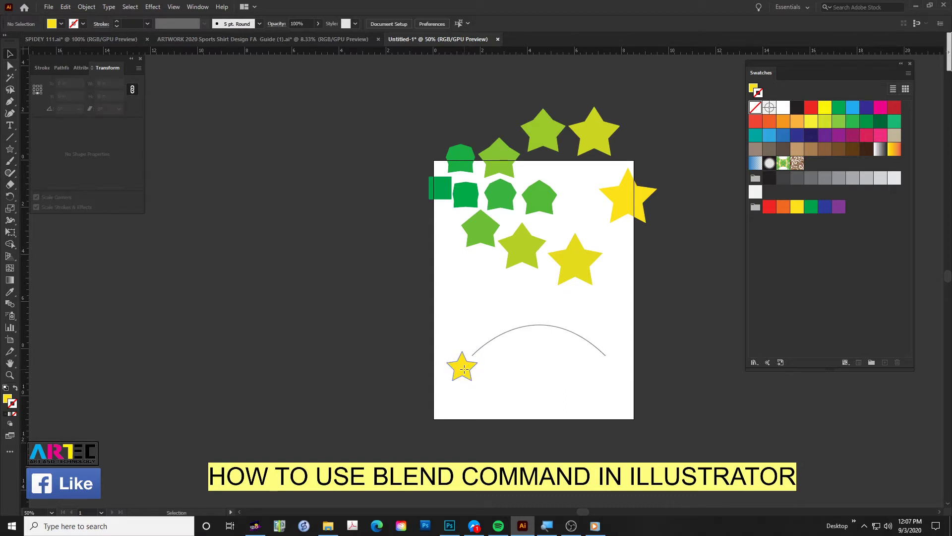
# Alt-drag a copy of the star to the arc's right end and make it green
pyautogui.moveTo(464, 370); pyautogui.dragTo(612, 371)
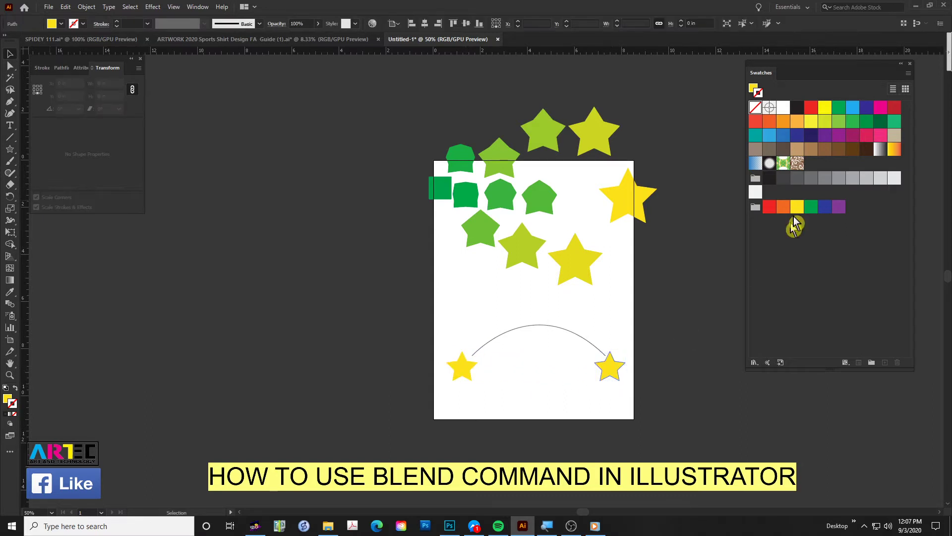
pyautogui.press('a')
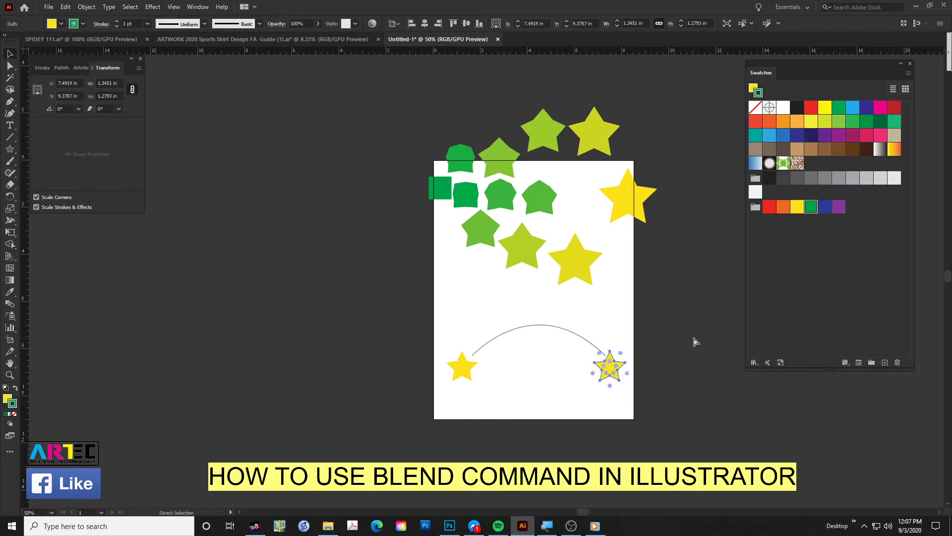
pyautogui.click(811, 206)
pyautogui.click(666, 351)
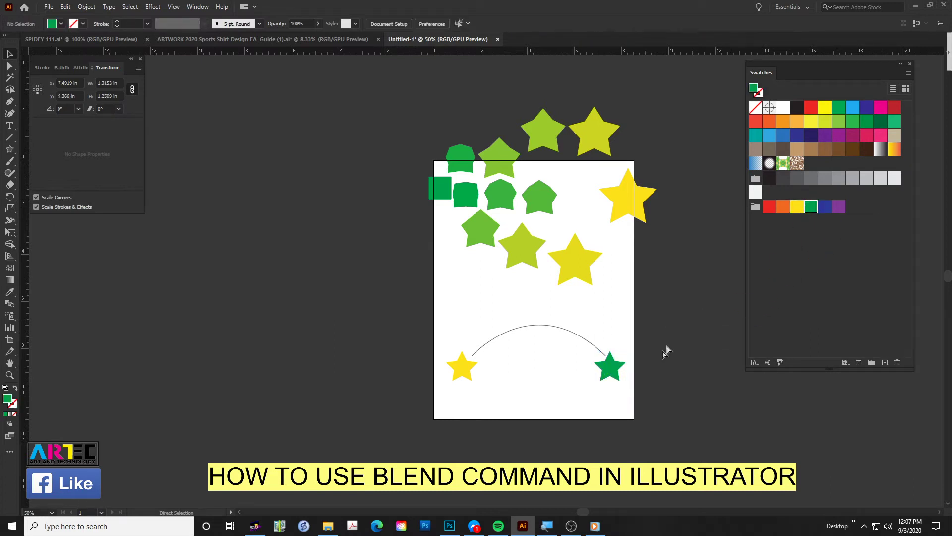
pyautogui.scroll(2, 655, 405)
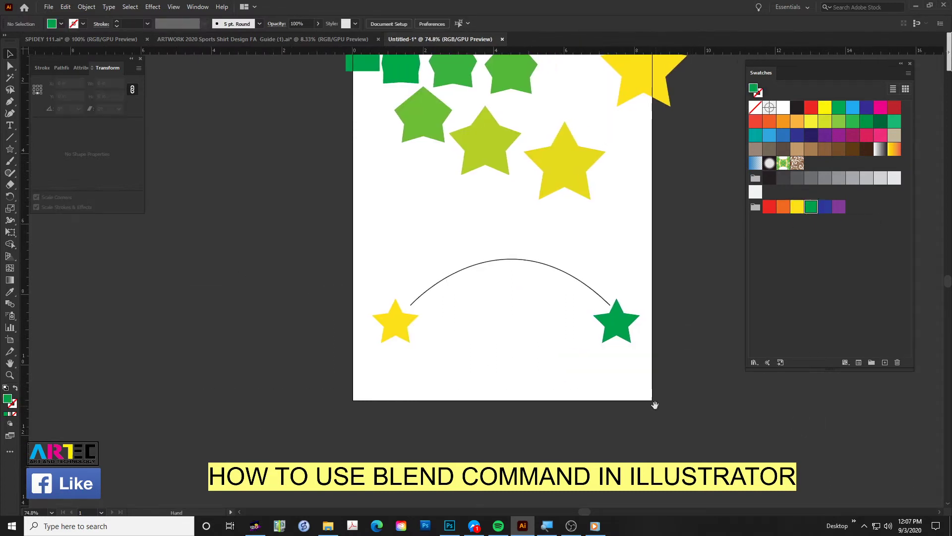
# Set the arc's stroke to None
pyautogui.click(621, 325)
pyautogui.click(394, 322)
pyautogui.moveTo(488, 252)
pyautogui.mouseDown()
pyautogui.moveTo(476, 304)
pyautogui.moveTo(475, 294)
pyautogui.mouseUp()
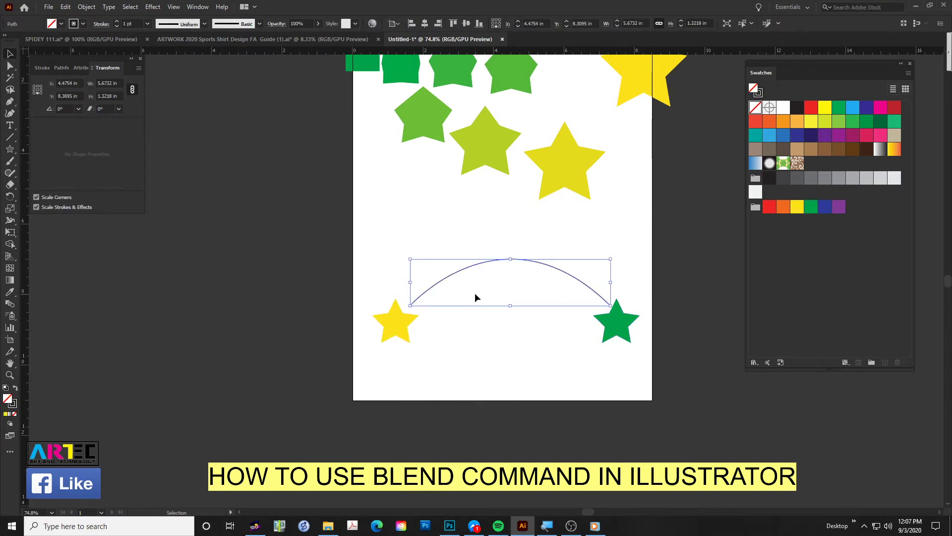
pyautogui.press('x')
pyautogui.click(14, 414)
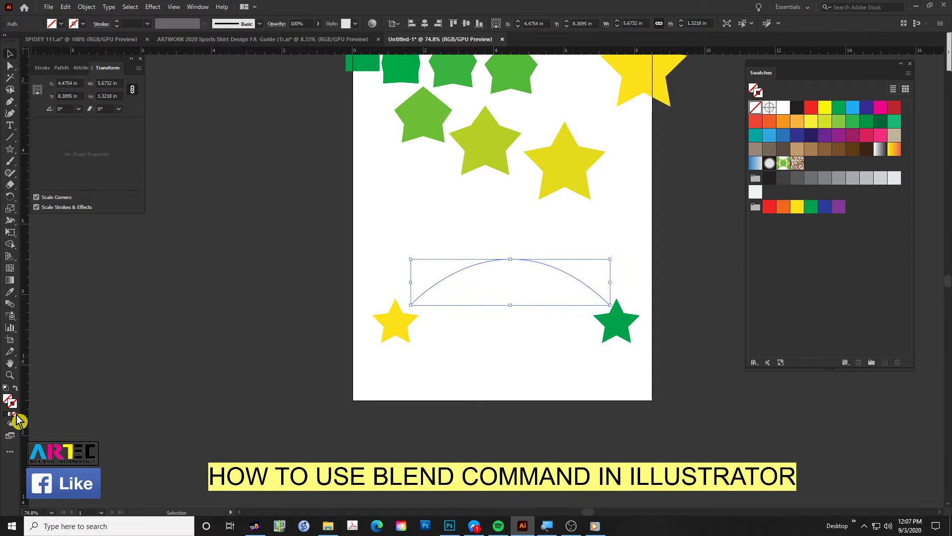
pyautogui.click(516, 417)
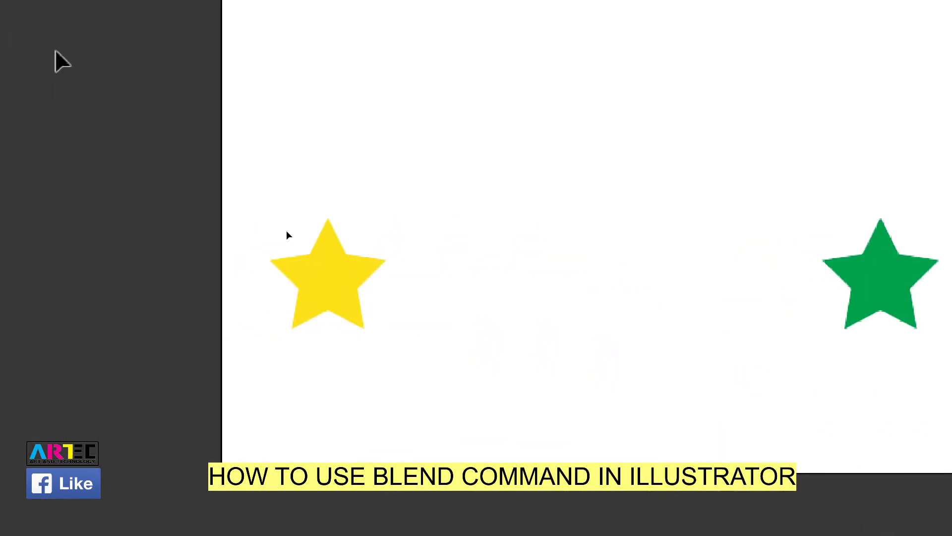
# Select both stars and the arc, then apply Object > Blend > Make and Replace Spine
pyautogui.moveTo(272, 64); pyautogui.dragTo(883, 347)
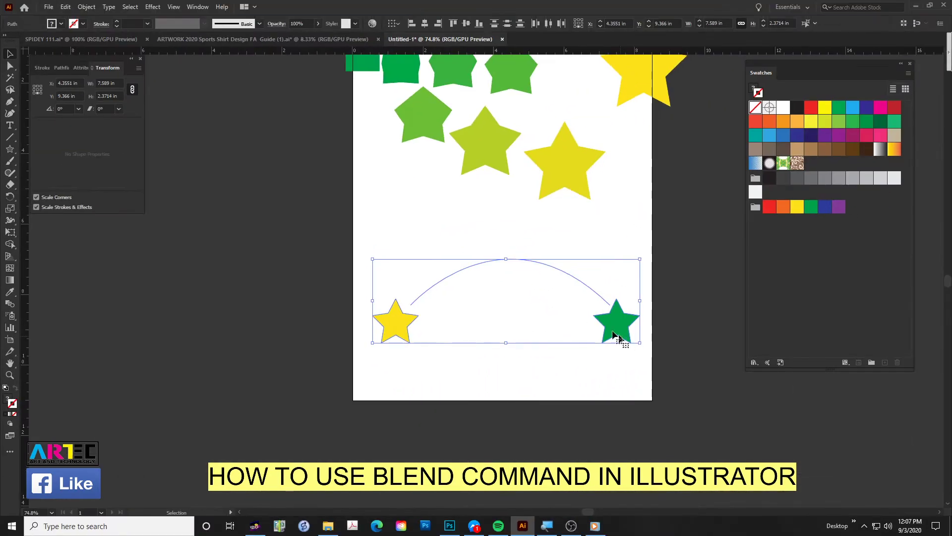
pyautogui.click(94, 8)
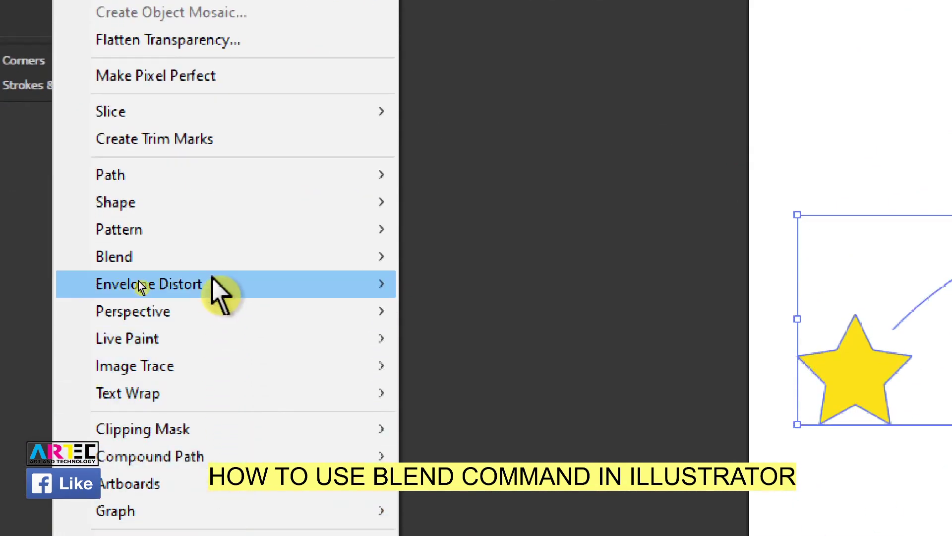
pyautogui.moveTo(114, 257)
pyautogui.click(541, 259)
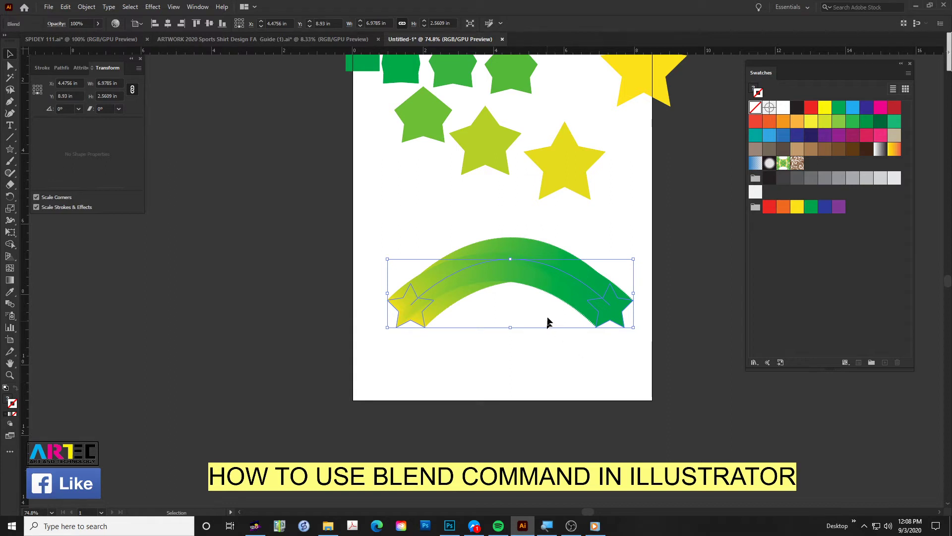
# Direct-select the blend's curved spine and add an anchor point on it
pyautogui.click(641, 342)
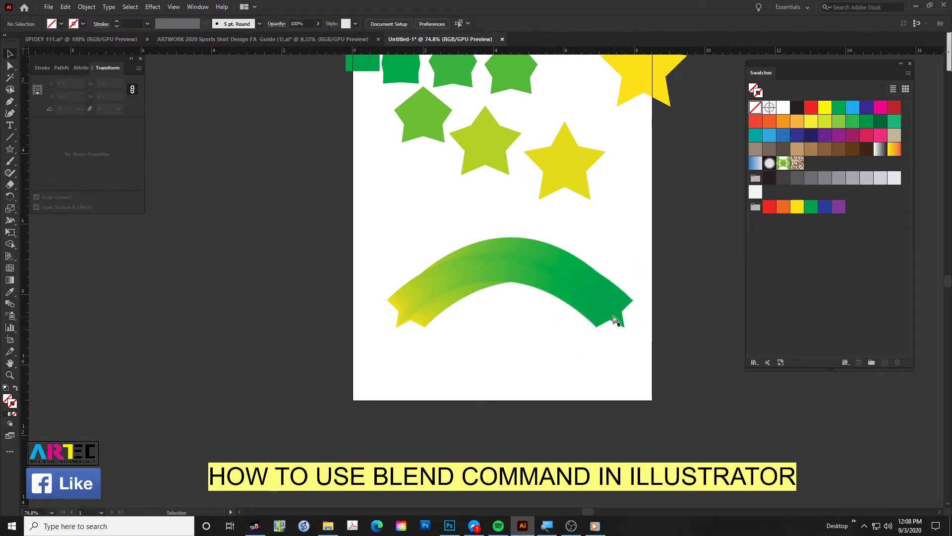
pyautogui.press('a')
pyautogui.click(613, 317)
pyautogui.click(415, 315)
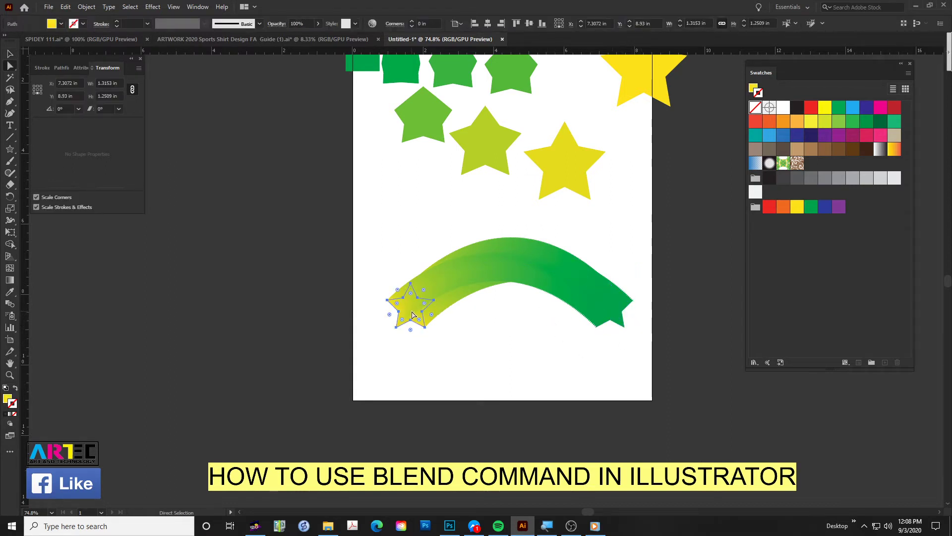
pyautogui.click(614, 317)
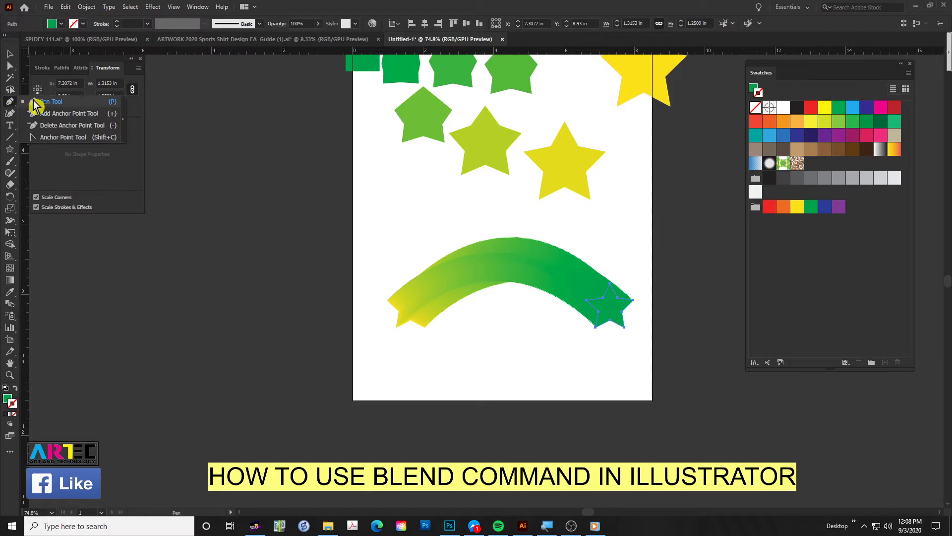
pyautogui.moveTo(12, 104); pyautogui.dragTo(34, 102)
pyautogui.click(513, 261)
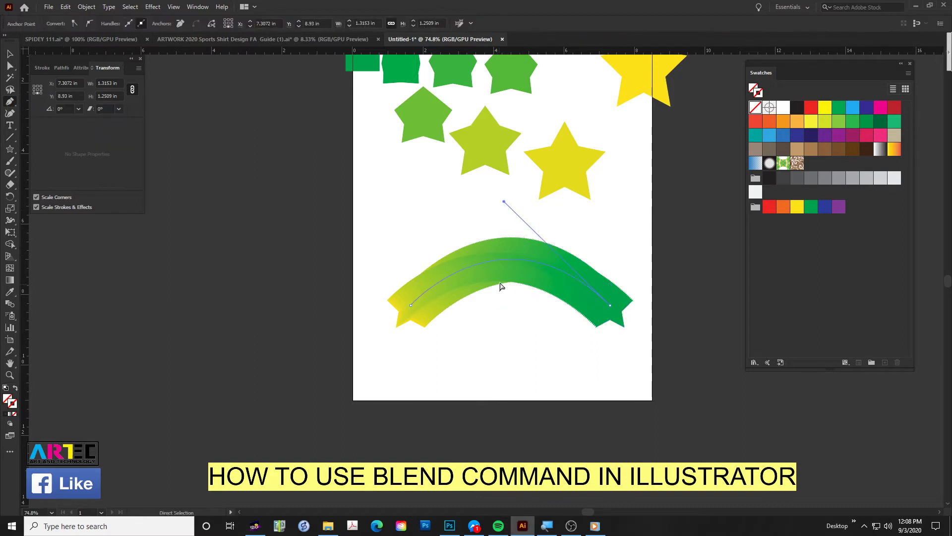
pyautogui.click(466, 270)
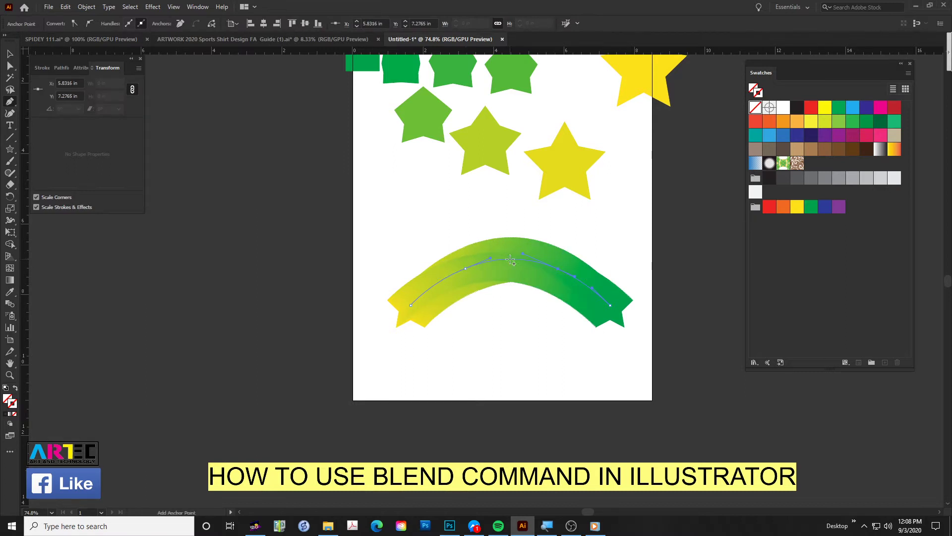
# Drag the spine's anchors and handles so the green end rises into a higher hump
pyautogui.moveTo(510, 260)
pyautogui.mouseDown()
pyautogui.moveTo(509, 299)
pyautogui.moveTo(545, 304)
pyautogui.mouseUp()
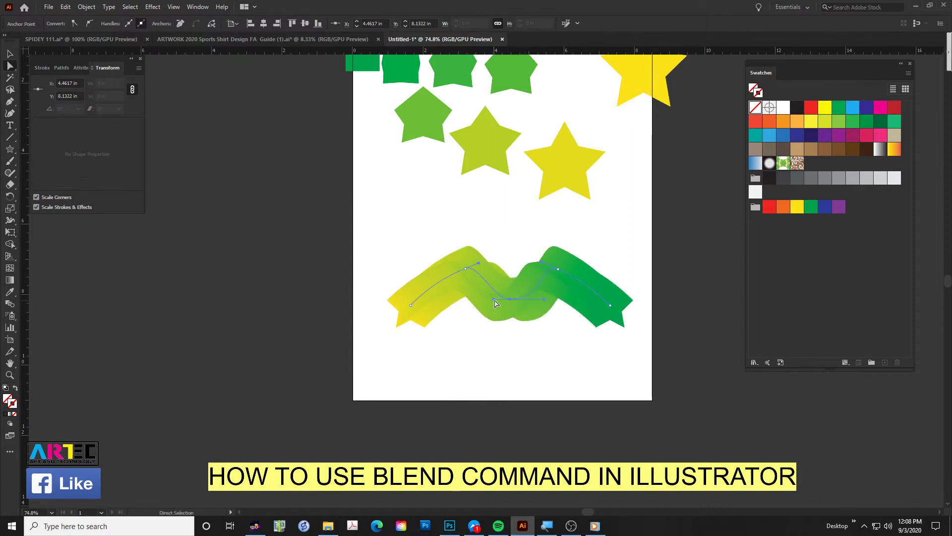
pyautogui.moveTo(480, 300); pyautogui.dragTo(451, 264)
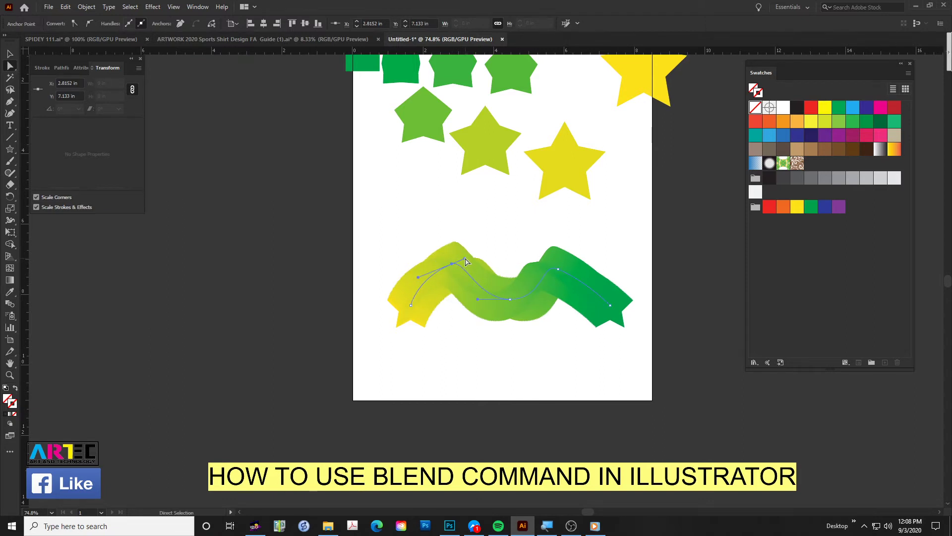
pyautogui.click(560, 273)
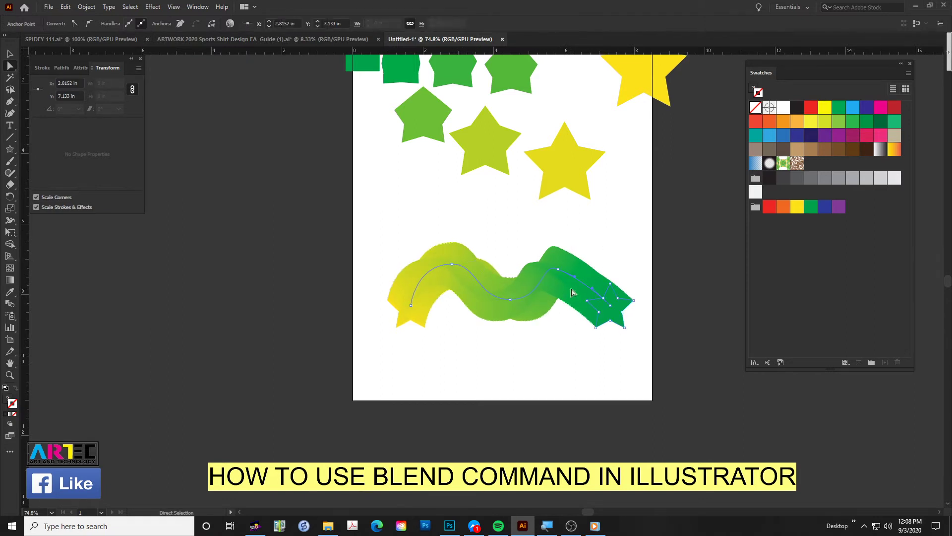
pyautogui.click(575, 278)
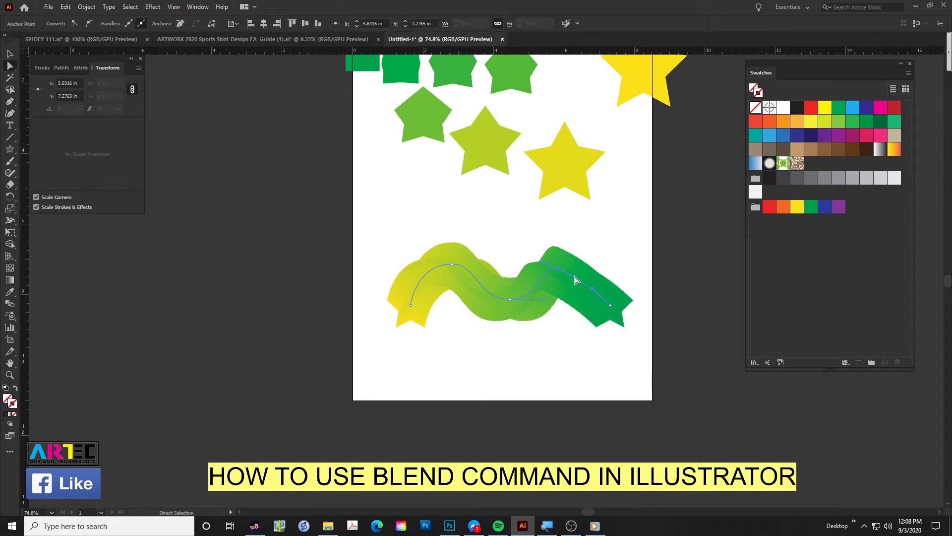
pyautogui.moveTo(575, 277); pyautogui.dragTo(558, 259)
# Recolour the blend's start star with an orange fill and no outline
pyautogui.click(621, 246)
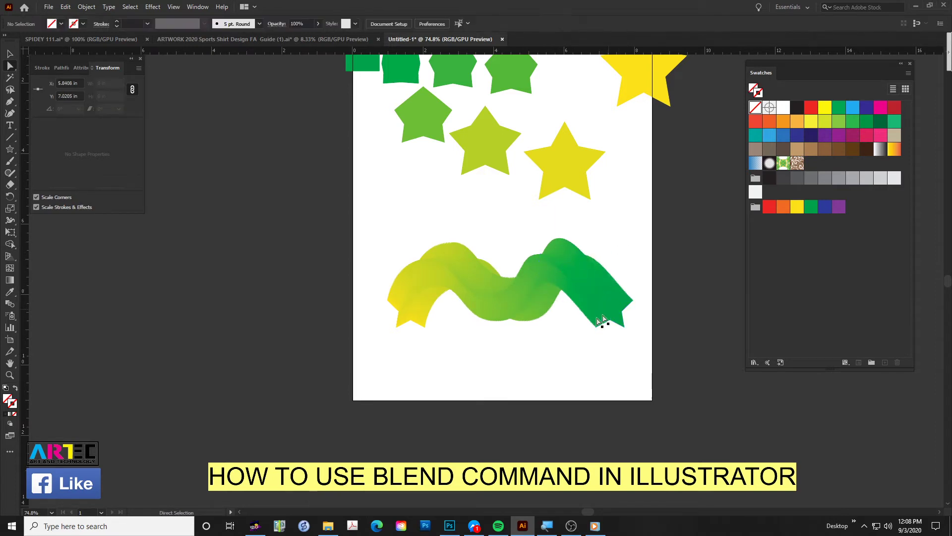
pyautogui.press('v')
pyautogui.moveTo(364, 217); pyautogui.dragTo(654, 349)
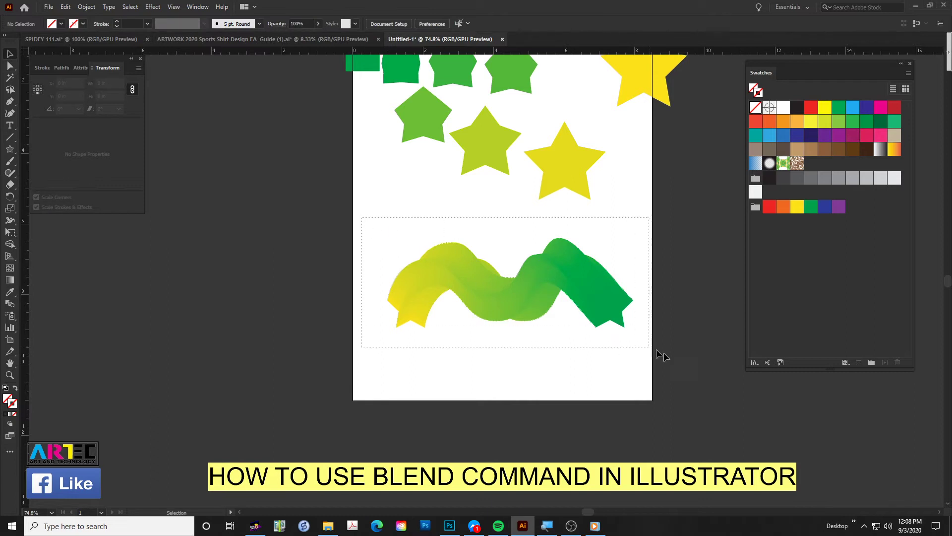
pyautogui.click(527, 356)
pyautogui.press('a')
pyautogui.click(415, 320)
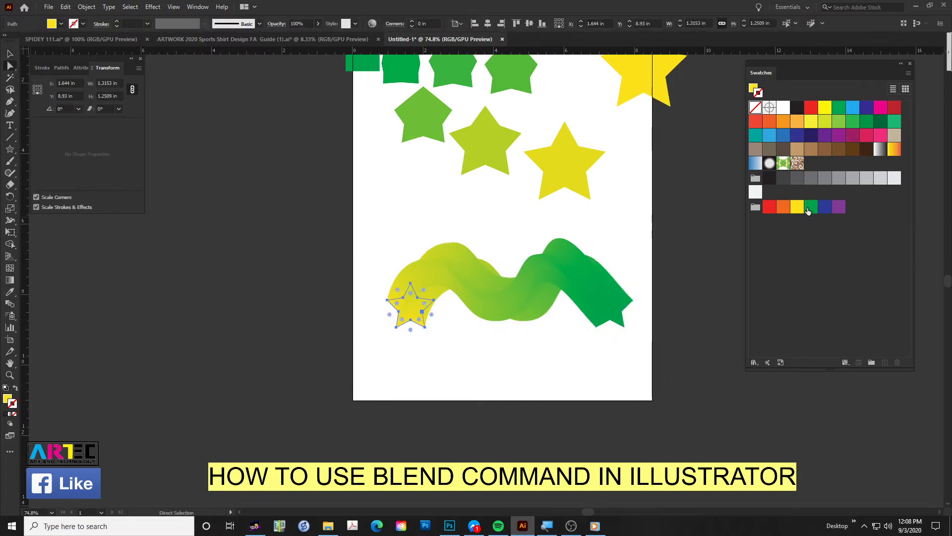
pyautogui.click(780, 209)
pyautogui.hotkey('ctrl', 'z')
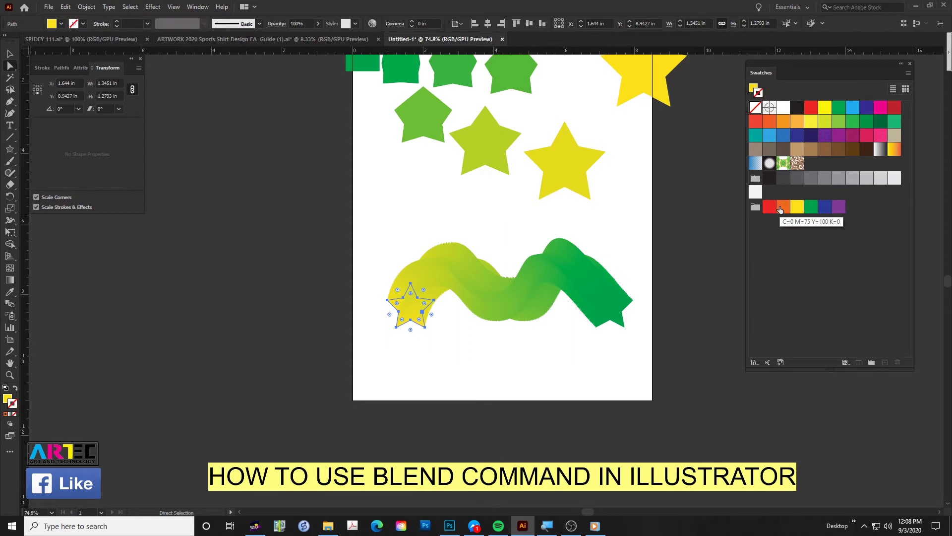
pyautogui.press('x')
pyautogui.click(780, 208)
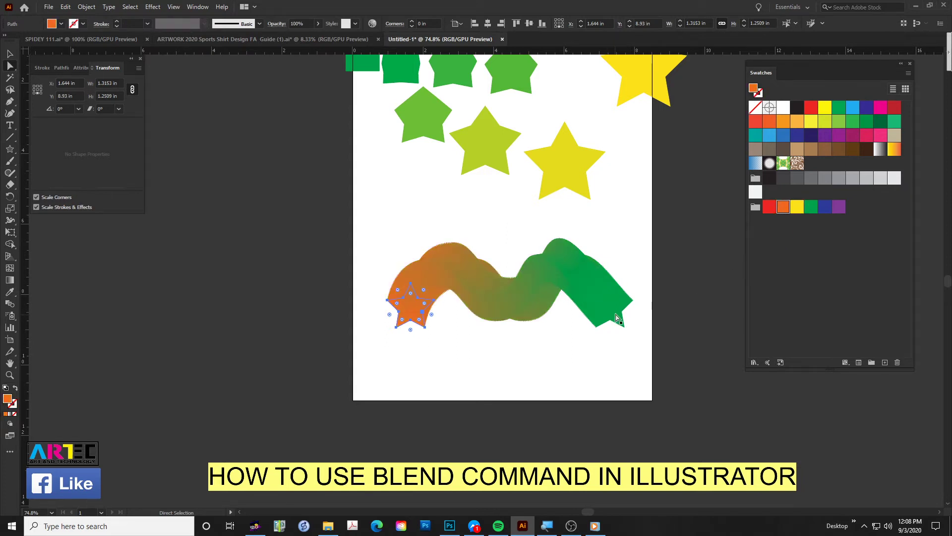
# Make the end star purple and move the whole wave blend higher
pyautogui.click(616, 317)
pyautogui.click(837, 209)
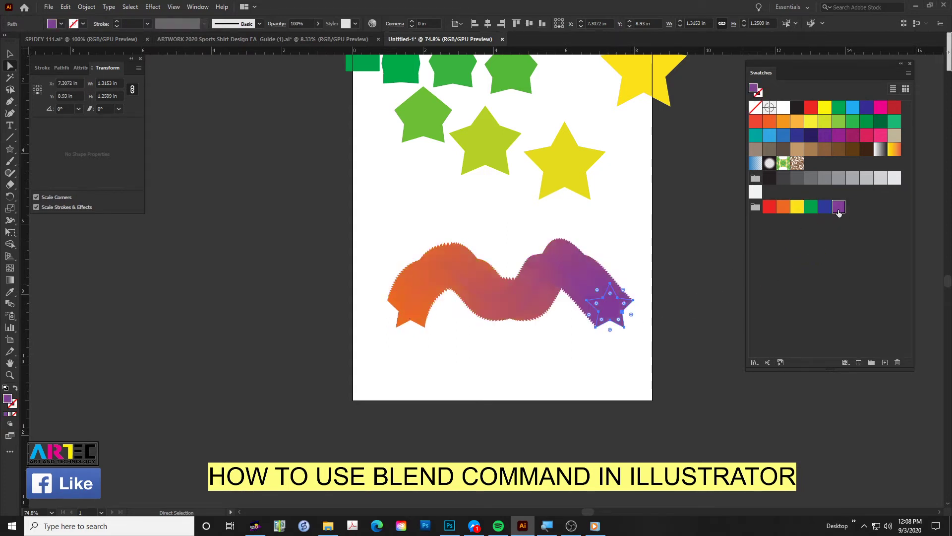
pyautogui.click(645, 315)
pyautogui.press('v')
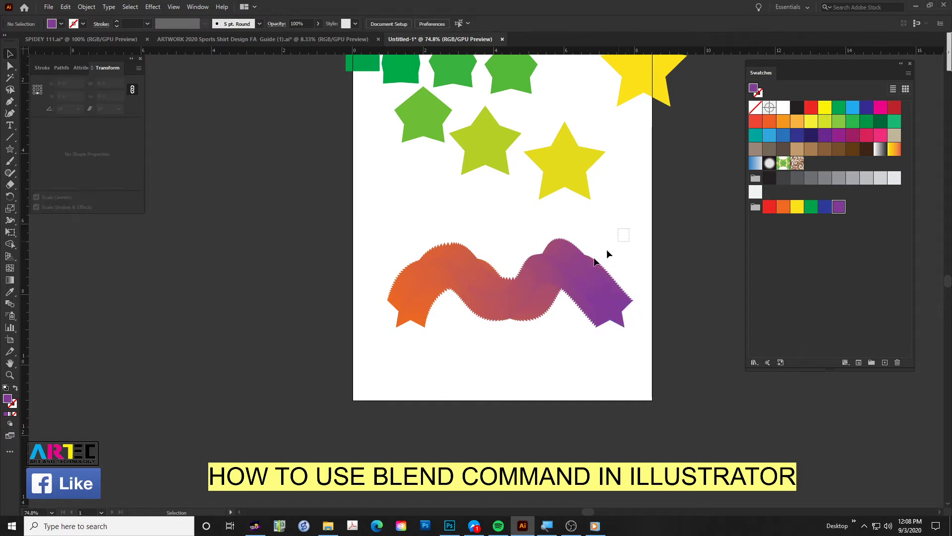
pyautogui.moveTo(580, 281); pyautogui.dragTo(582, 251)
pyautogui.click(578, 347)
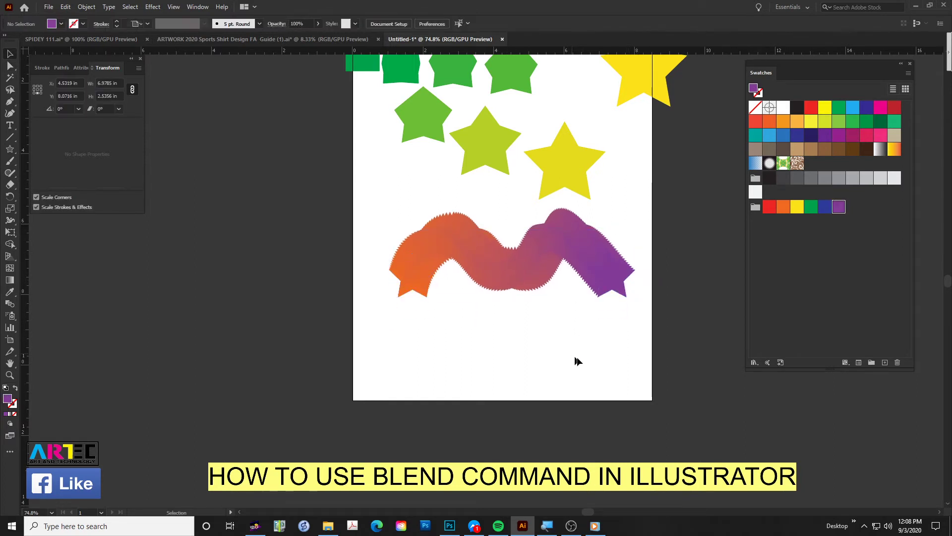
# Type ARTEC below the wave and enlarge it to about 95 pt
pyautogui.press('t')
pyautogui.click(450, 372)
pyautogui.write('ARTEC')
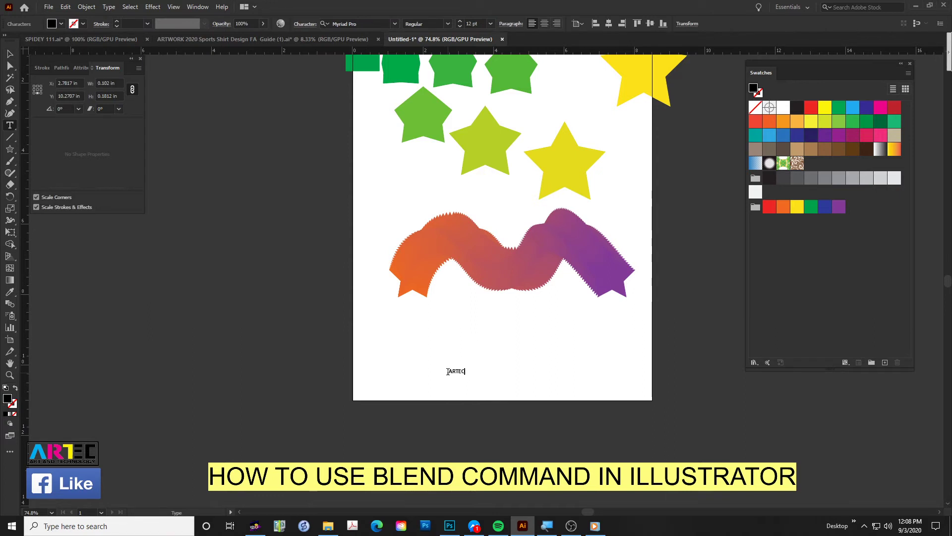
pyautogui.press('Escape')
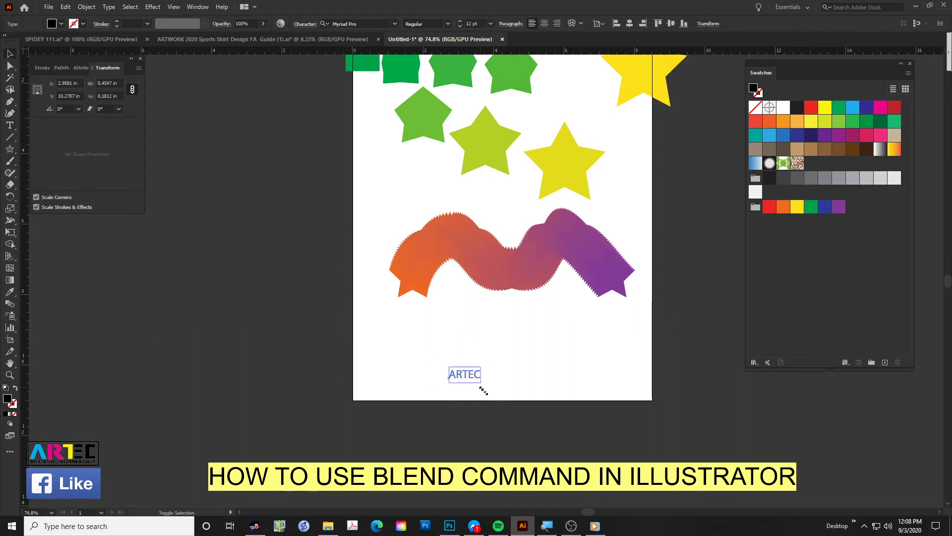
pyautogui.moveTo(484, 391); pyautogui.dragTo(579, 410)
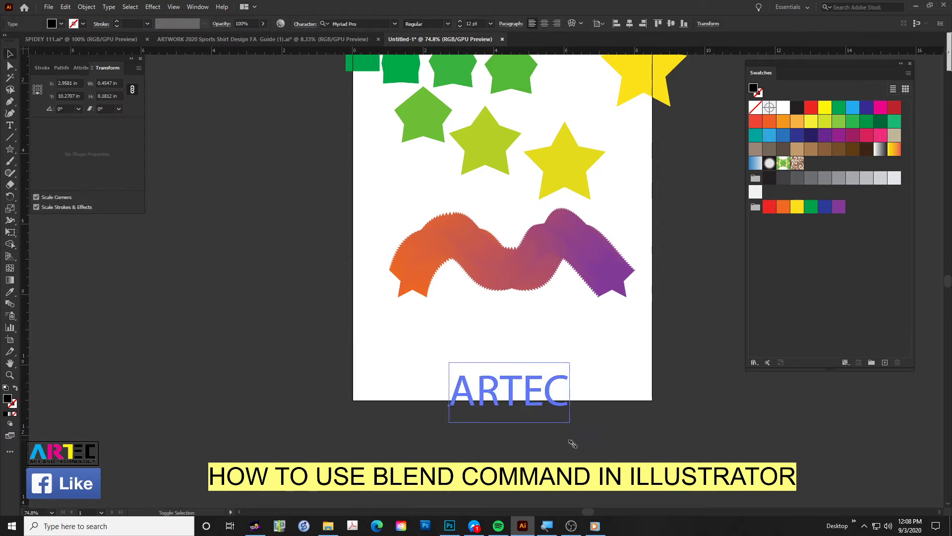
# Set ARTEC in the Impact font and convert it with Type > Create Outlines
pyautogui.click(360, 23)
pyautogui.write('IMP')
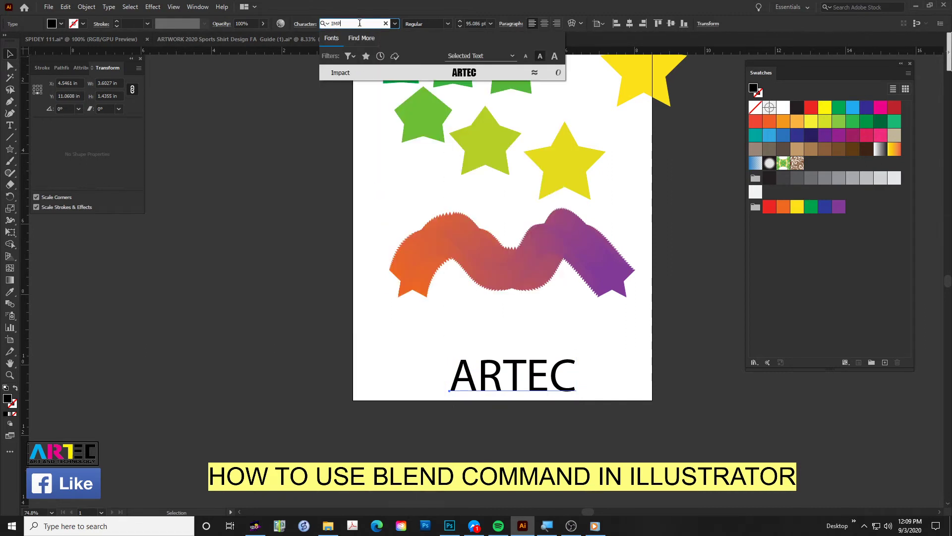
pyautogui.click(478, 72)
pyautogui.click(611, 325)
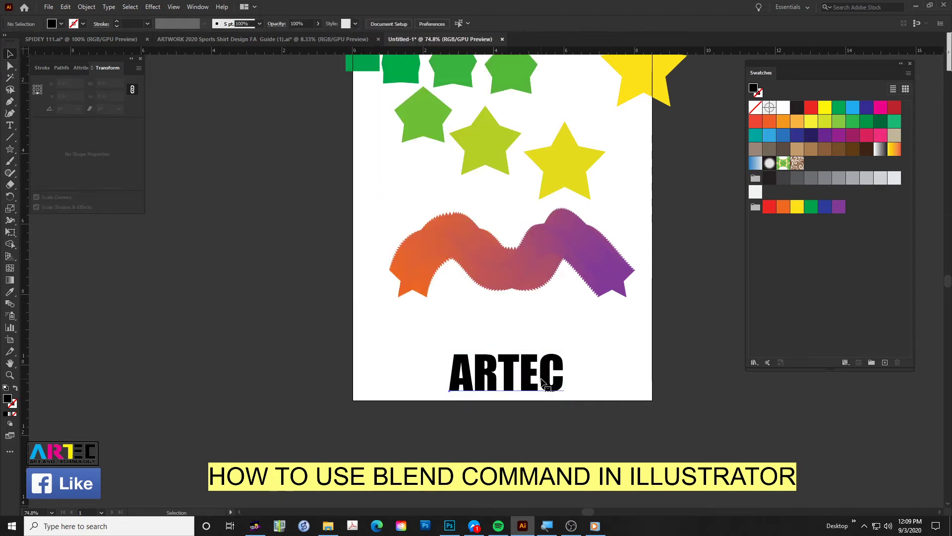
pyautogui.click(543, 384)
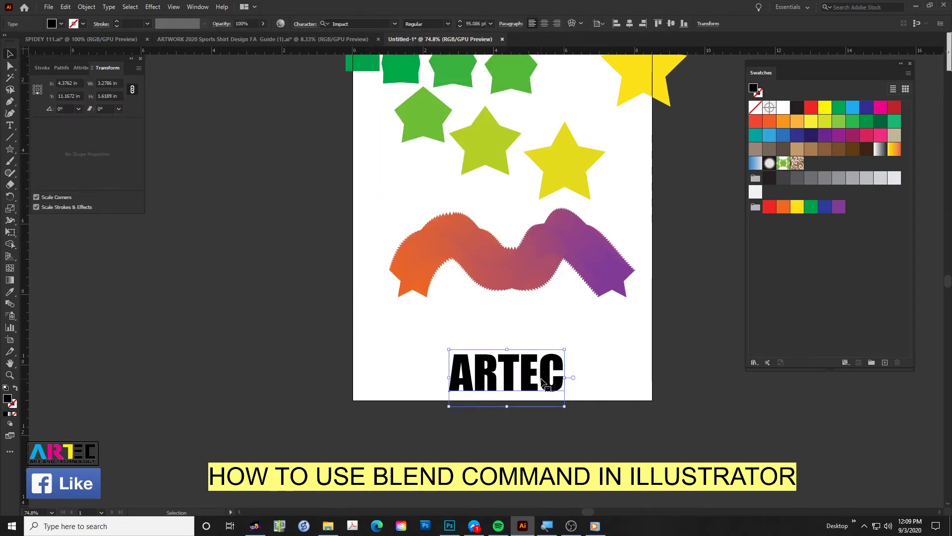
pyautogui.click(109, 7)
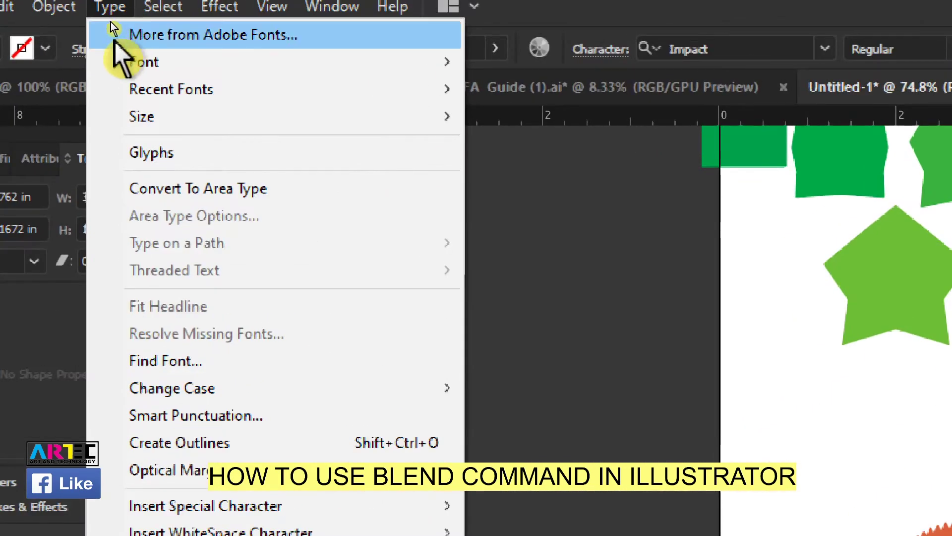
pyautogui.click(193, 452)
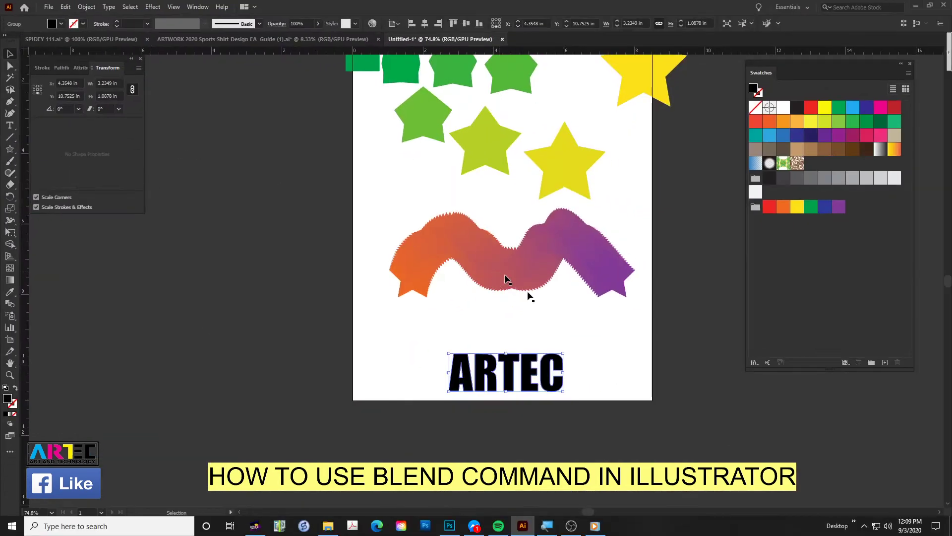
# Make the ARTEC outlines a compound path via Object > Compound Path > Make
pyautogui.click(575, 381)
pyautogui.click(544, 390)
pyautogui.rightClick(556, 389)
pyautogui.click(87, 7)
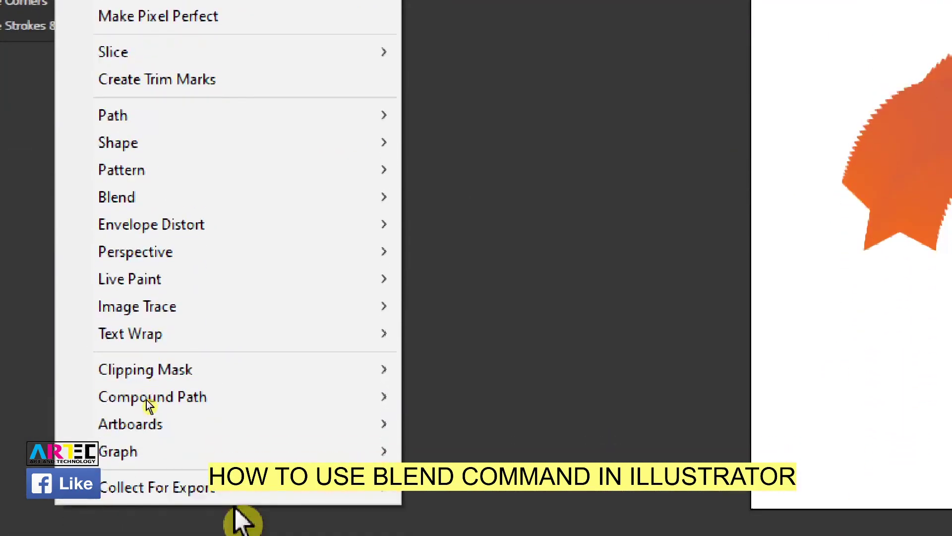
pyautogui.moveTo(153, 402)
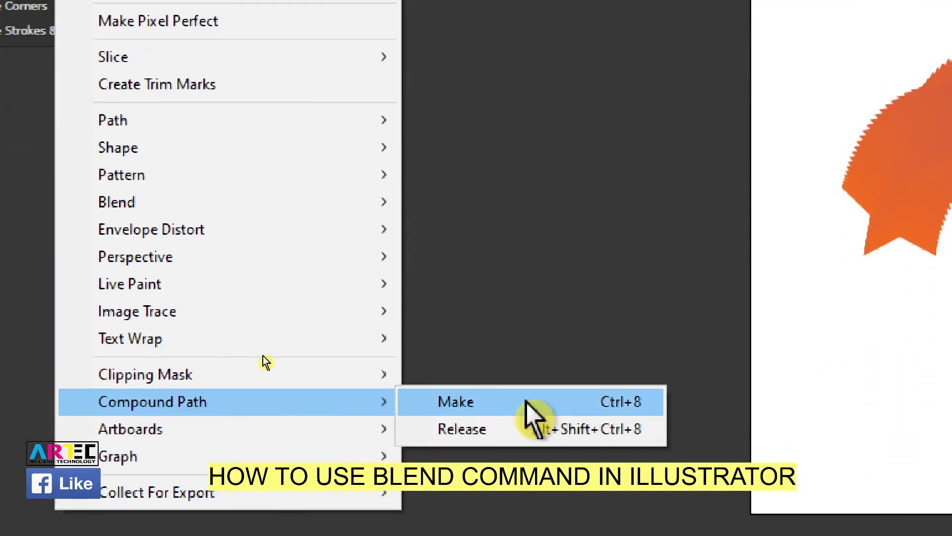
pyautogui.click(526, 405)
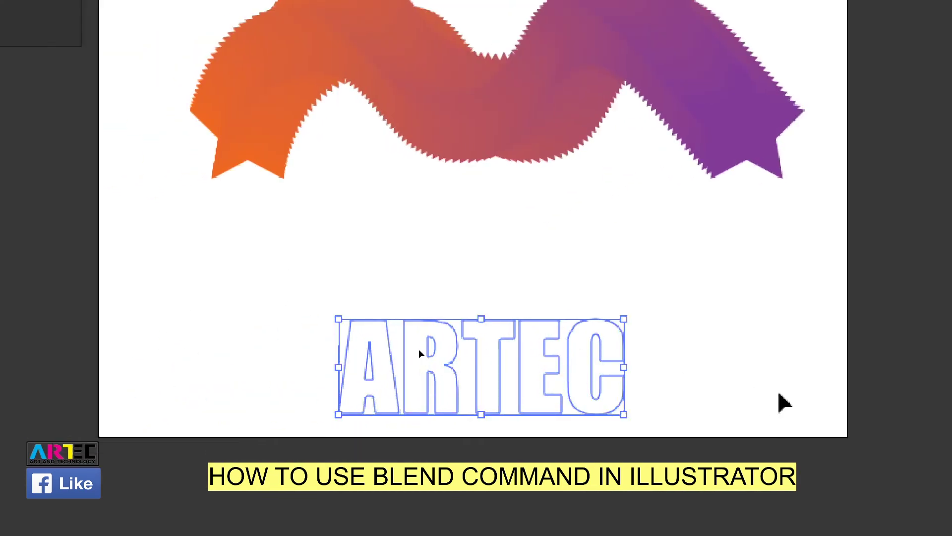
# Alt-drag a copy of ARTEC directly above the original
pyautogui.click(371, 333)
pyautogui.click(350, 358)
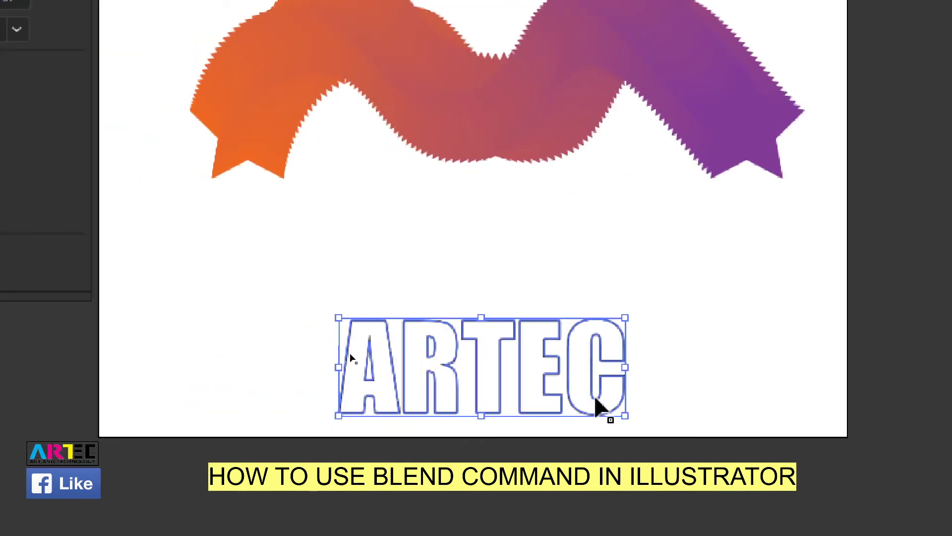
pyautogui.moveTo(595, 384); pyautogui.dragTo(596, 251)
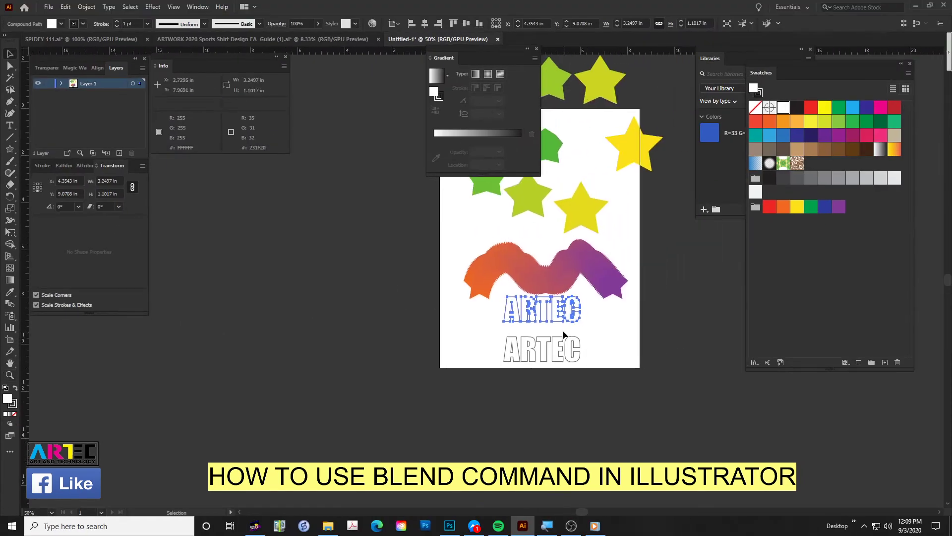
# Nudge the wave blend up and bring the lower ARTEC to the front
pyautogui.click(573, 254)
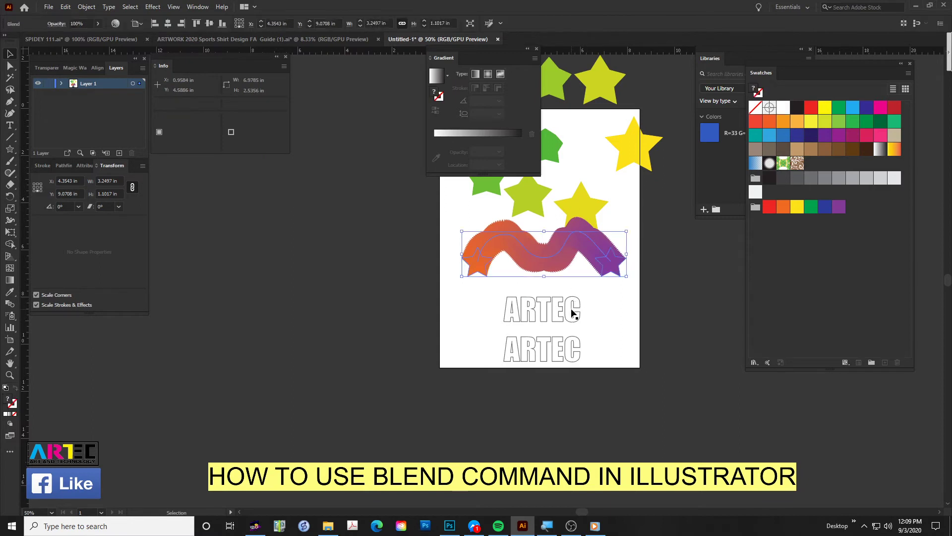
pyautogui.moveTo(570, 312); pyautogui.dragTo(572, 293)
pyautogui.click(558, 357)
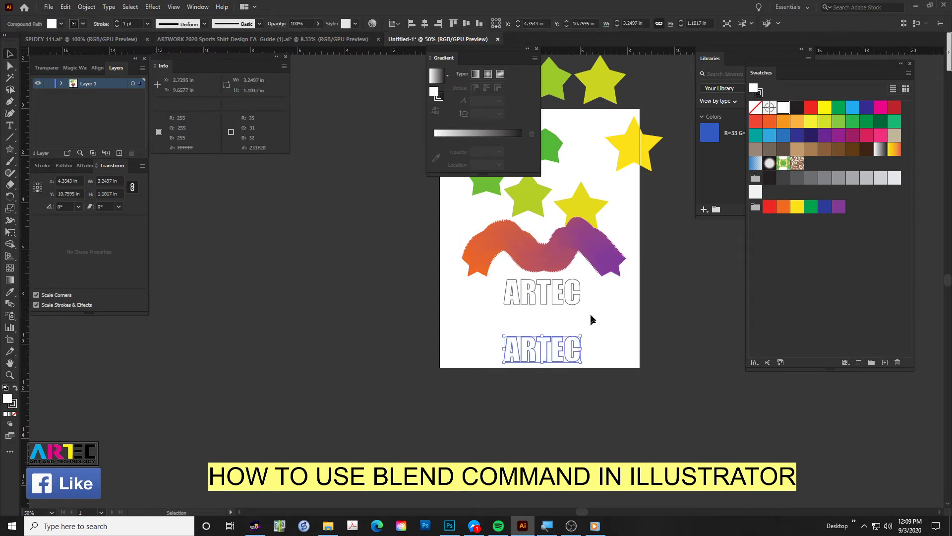
pyautogui.moveTo(513, 358); pyautogui.dragTo(495, 365)
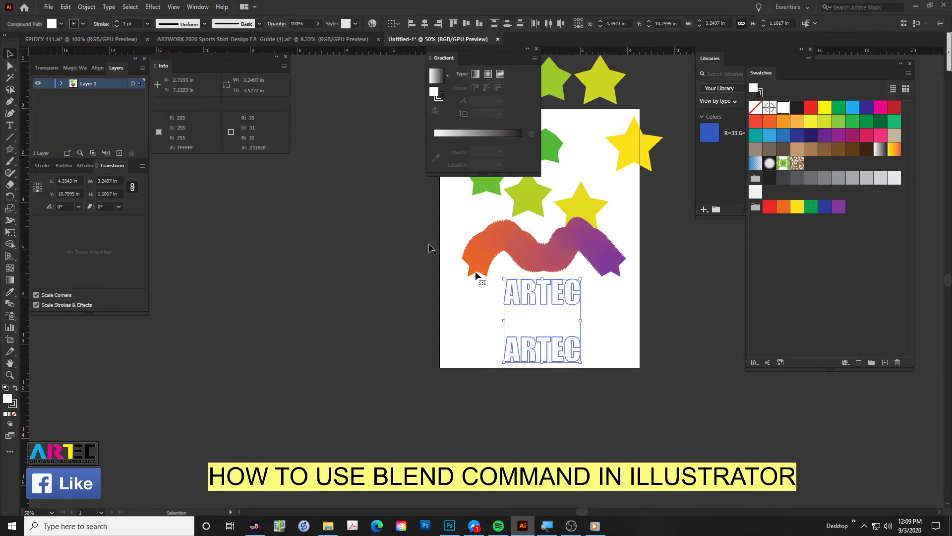
pyautogui.click(536, 342)
pyautogui.press('z')
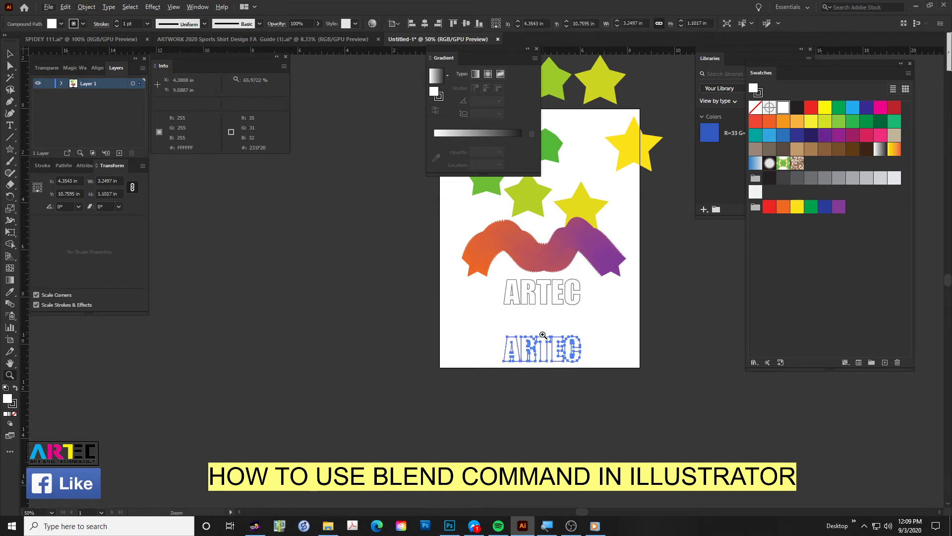
pyautogui.moveTo(543, 335); pyautogui.dragTo(570, 341)
pyautogui.press('v')
pyautogui.rightClick(570, 343)
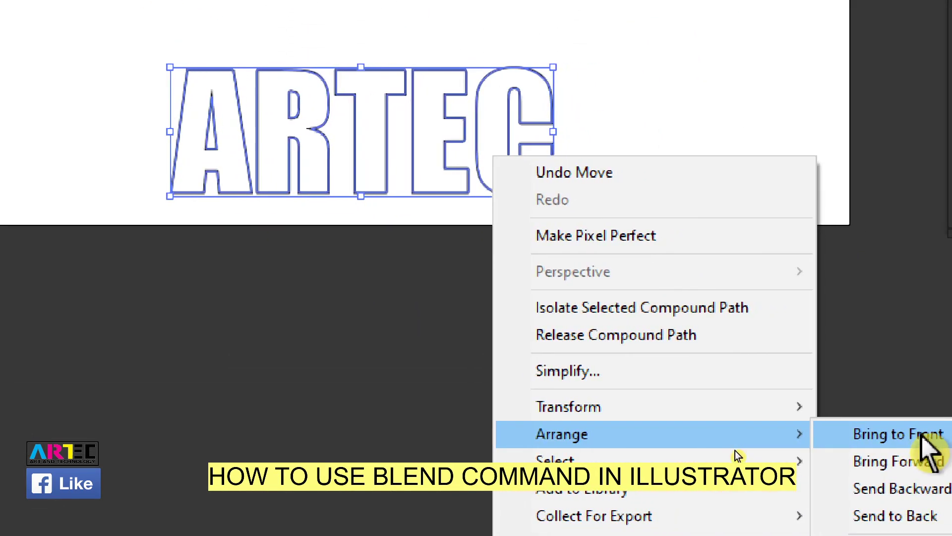
pyautogui.click(921, 436)
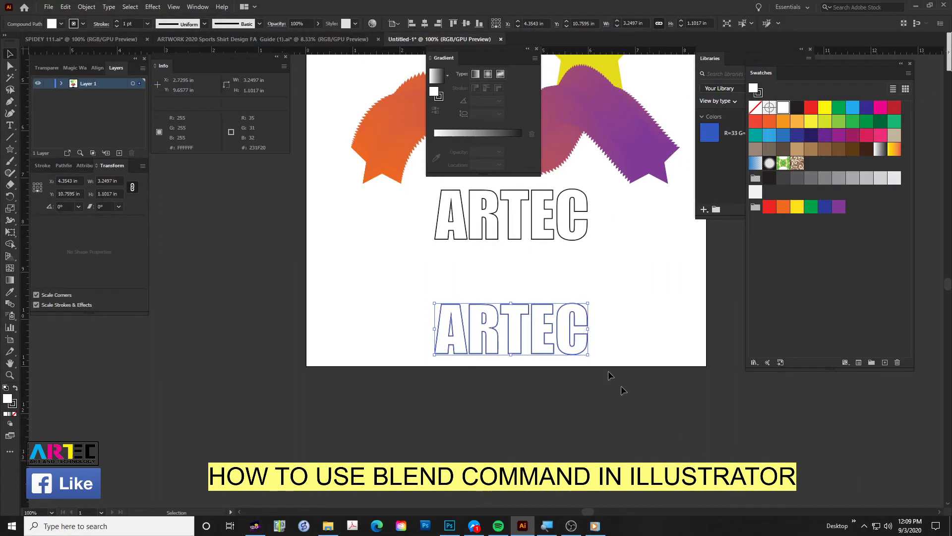
# Marquee-select both ARTEC outlines together
pyautogui.click(630, 308)
pyautogui.moveTo(630, 217); pyautogui.dragTo(423, 329)
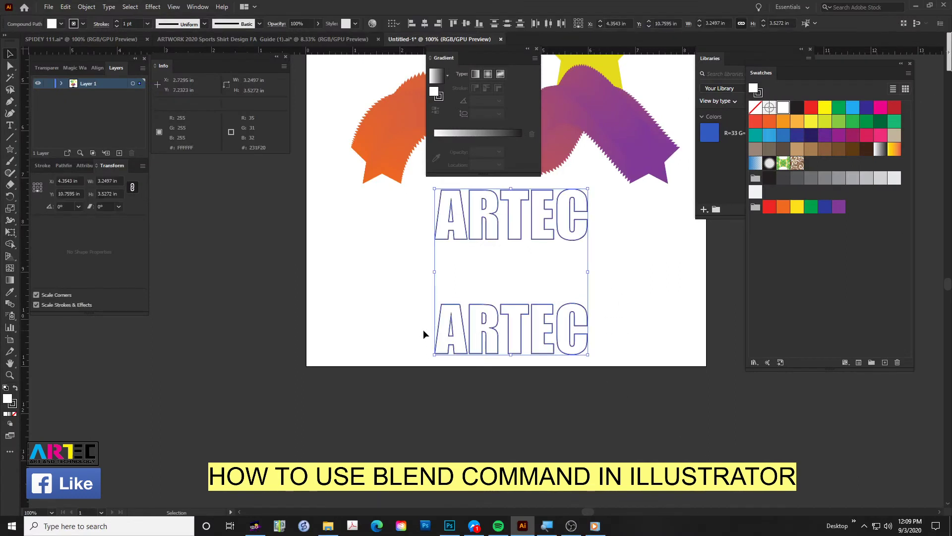
pyautogui.click(86, 7)
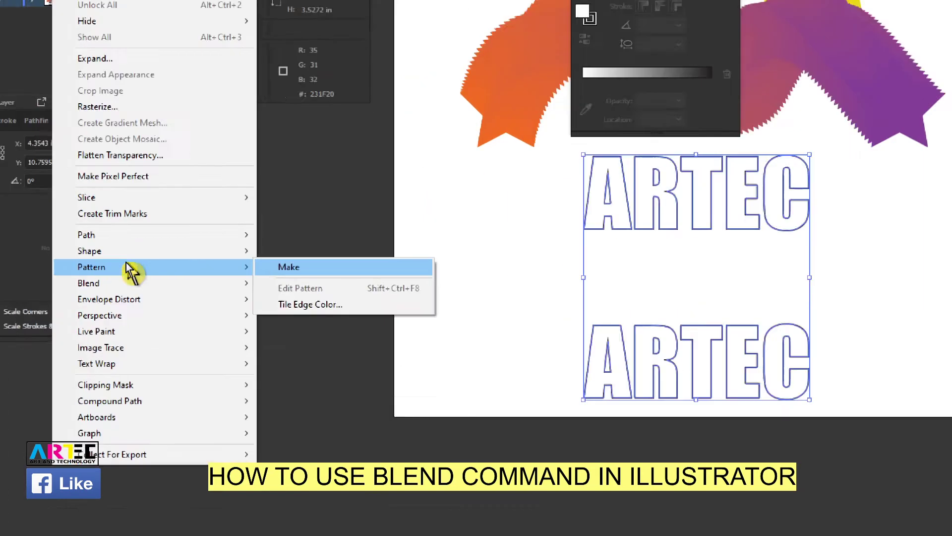
pyautogui.moveTo(66, 296)
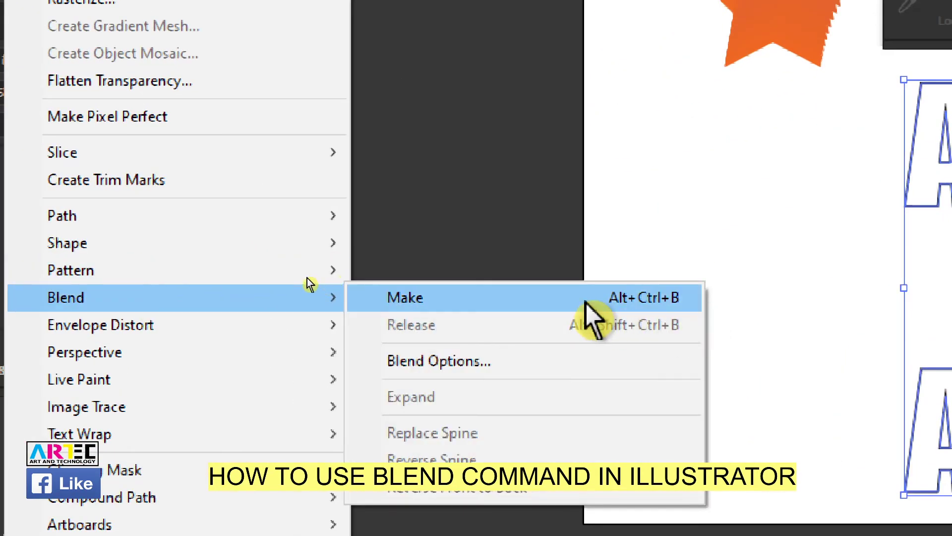
# Blend the two ARTEC outlines and set Blend Options spacing to Specified Steps, 10
pyautogui.click(591, 303)
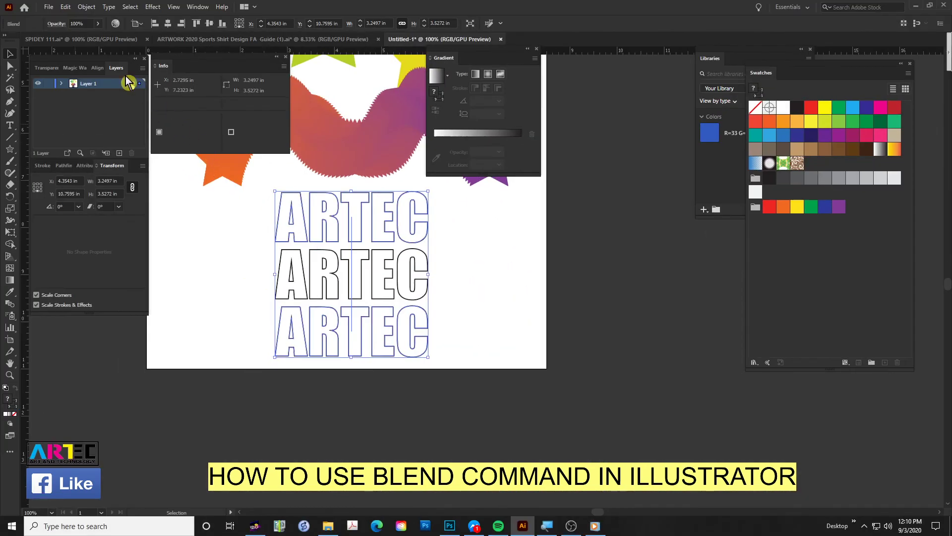
pyautogui.click(87, 7)
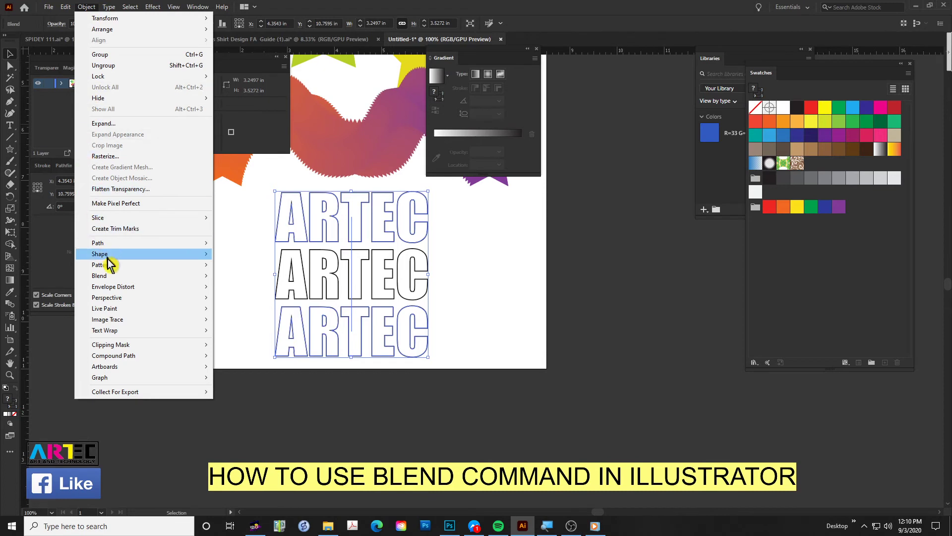
pyautogui.moveTo(99, 276)
pyautogui.click(243, 299)
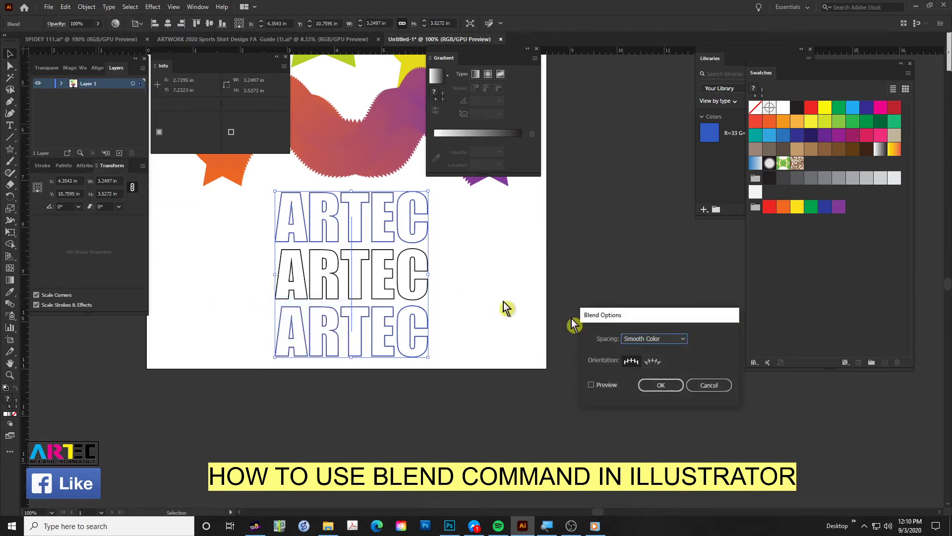
pyautogui.click(680, 342)
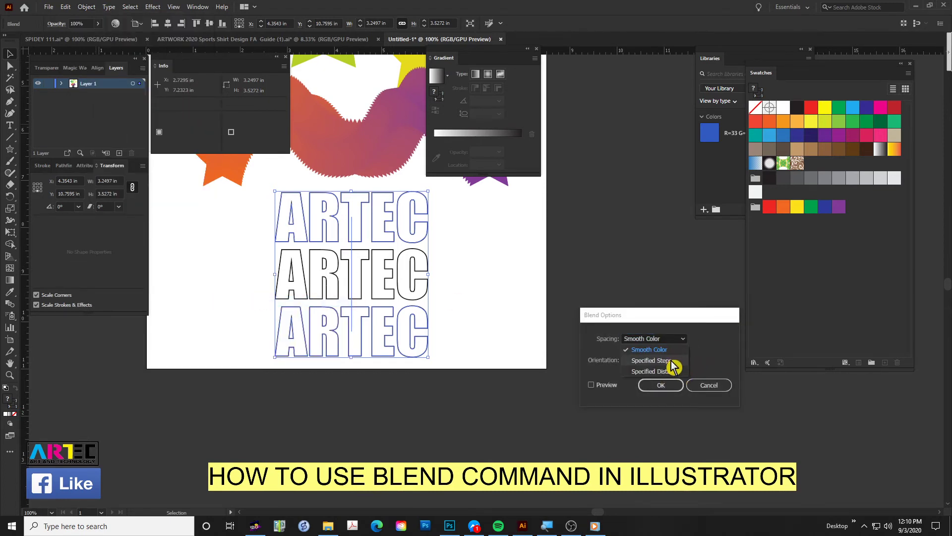
pyautogui.click(651, 361)
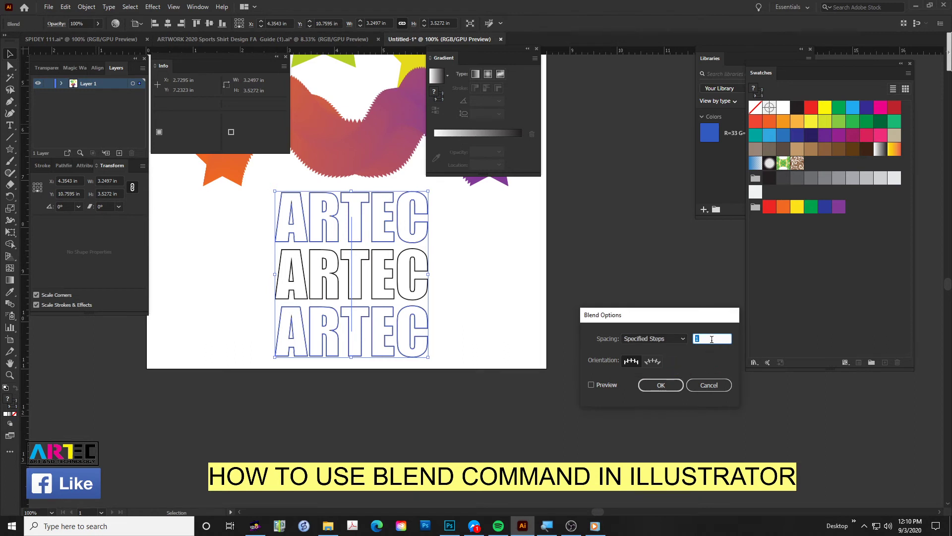
pyautogui.click(612, 386)
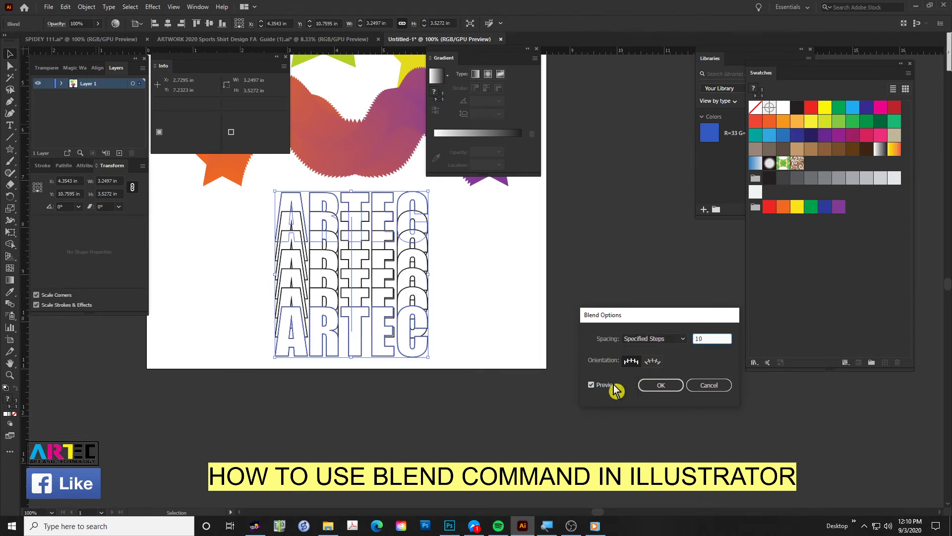
pyautogui.press('Tab')
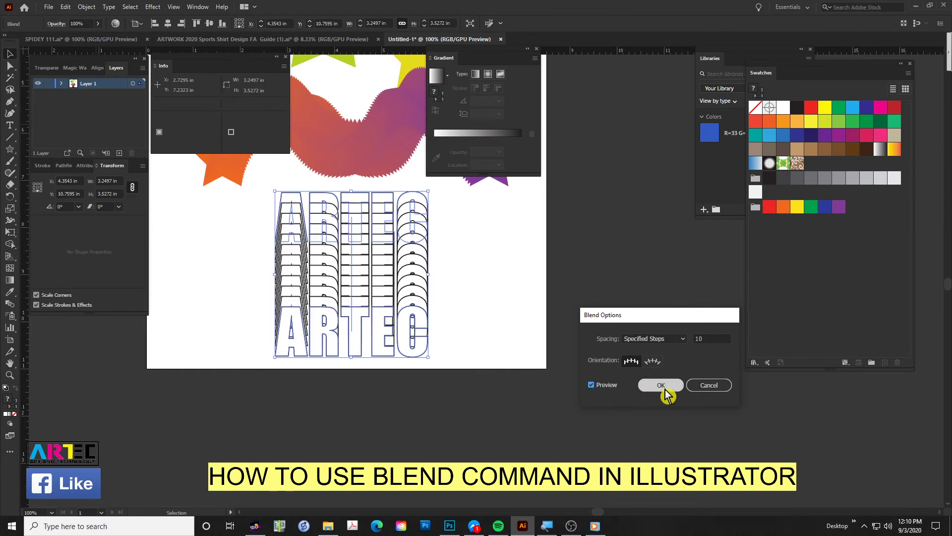
pyautogui.click(661, 385)
pyautogui.click(500, 280)
pyautogui.moveTo(493, 299); pyautogui.dragTo(599, 339)
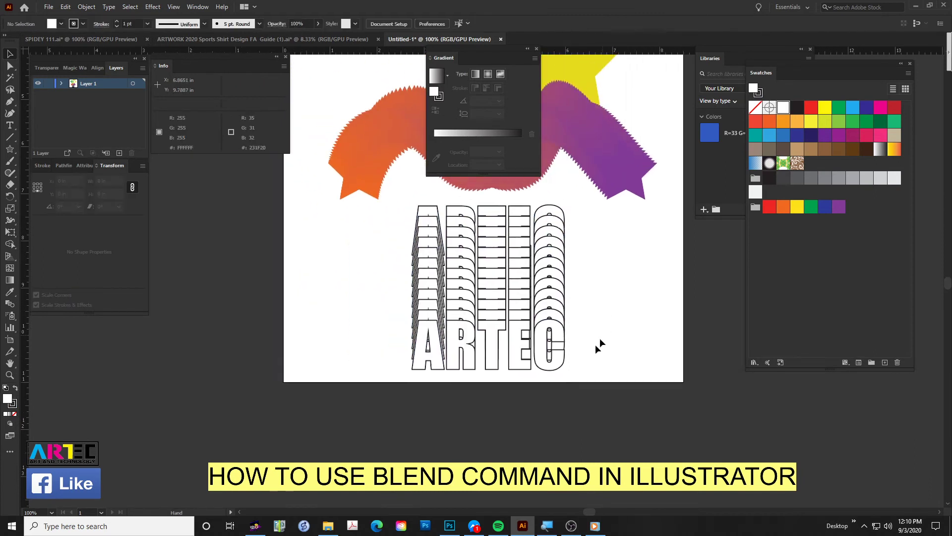
pyautogui.click(546, 362)
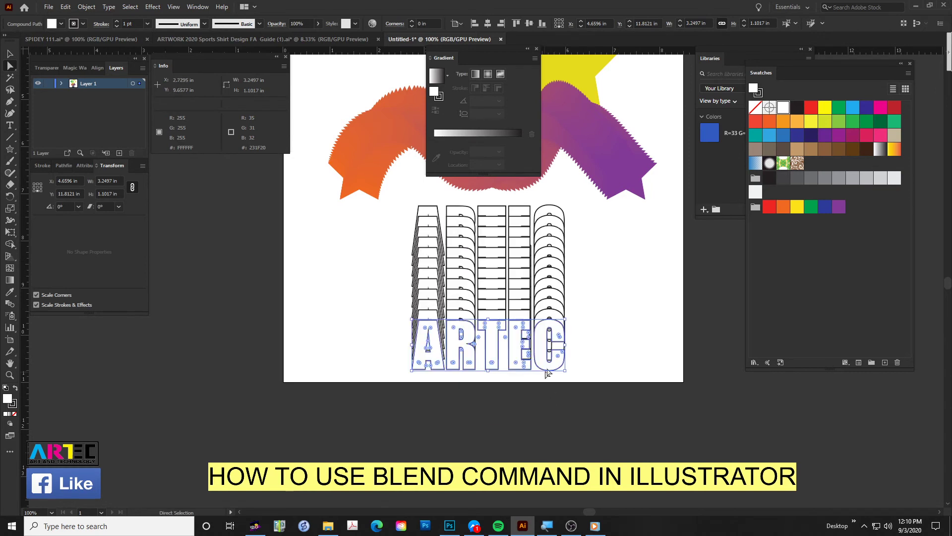
pyautogui.press('v')
pyautogui.click(543, 347)
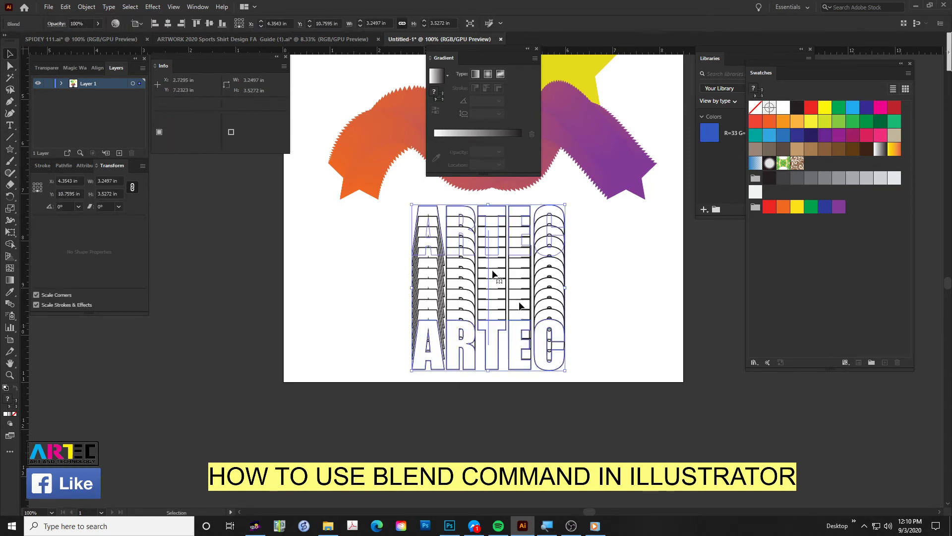
pyautogui.click(87, 8)
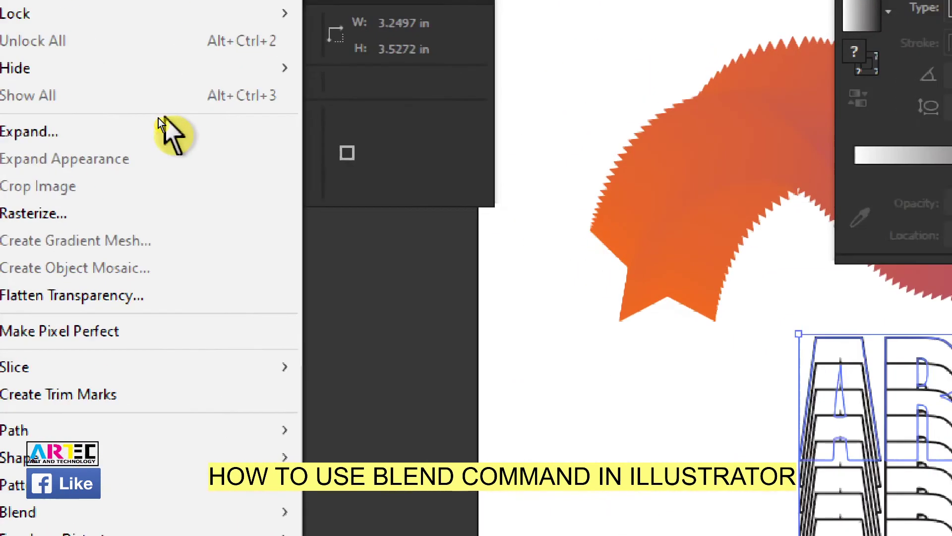
pyautogui.click(113, 124)
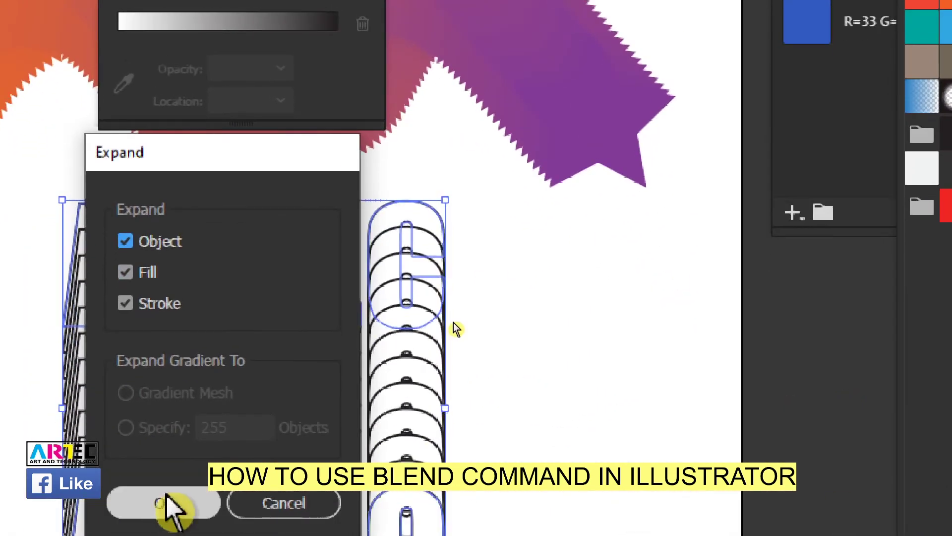
pyautogui.click(169, 502)
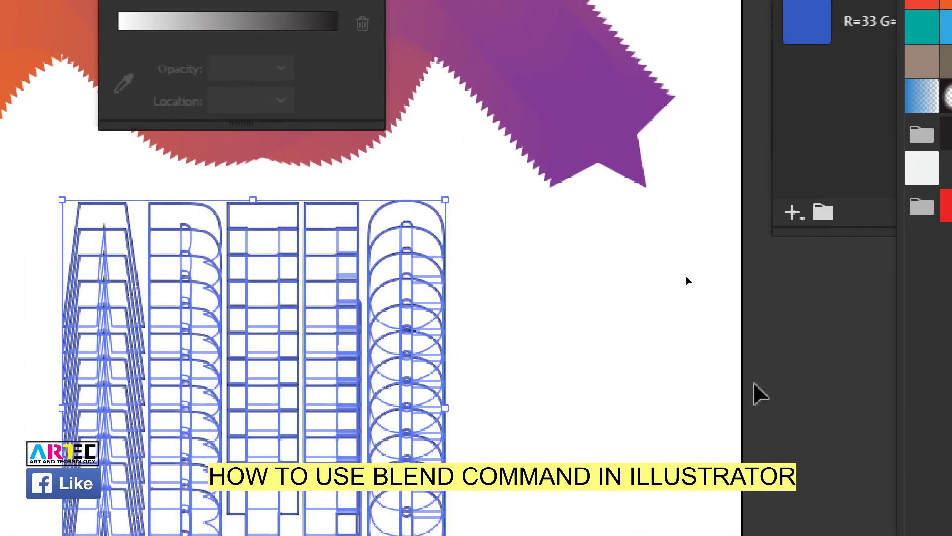
pyautogui.click(533, 374)
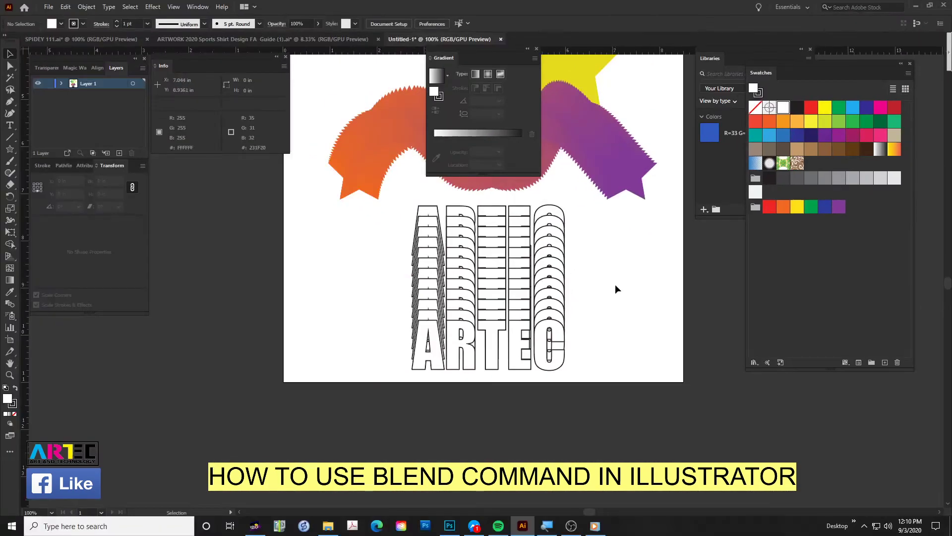
pyautogui.moveTo(546, 346); pyautogui.dragTo(540, 412)
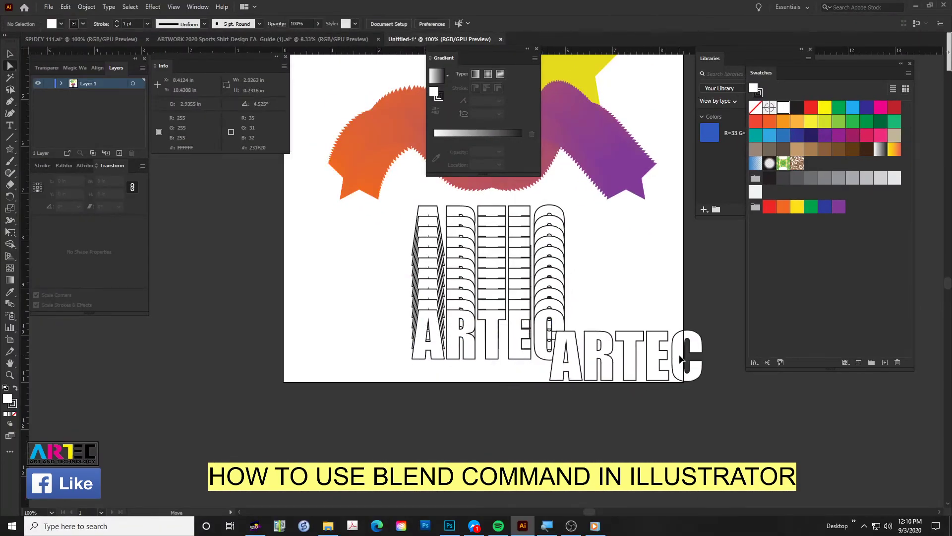
pyautogui.moveTo(540, 412); pyautogui.dragTo(676, 370)
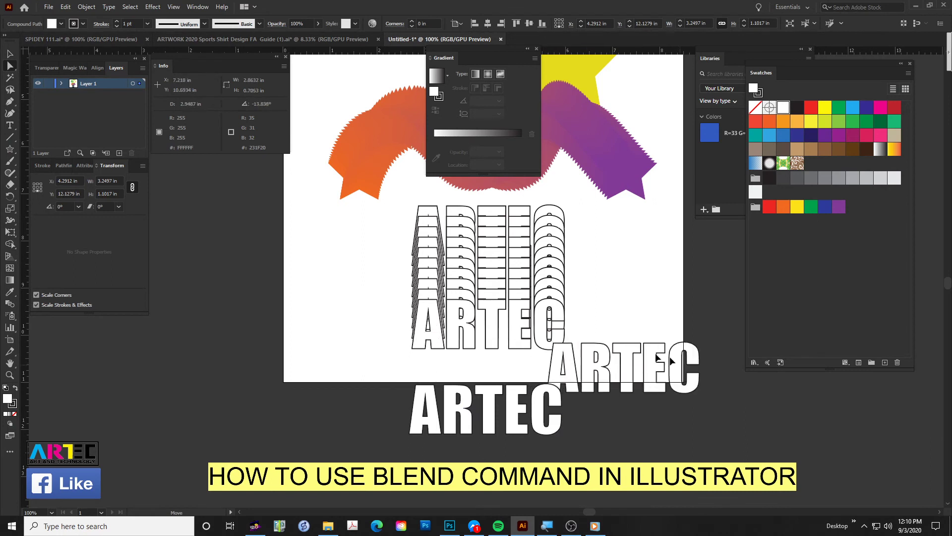
pyautogui.moveTo(542, 322); pyautogui.dragTo(536, 365)
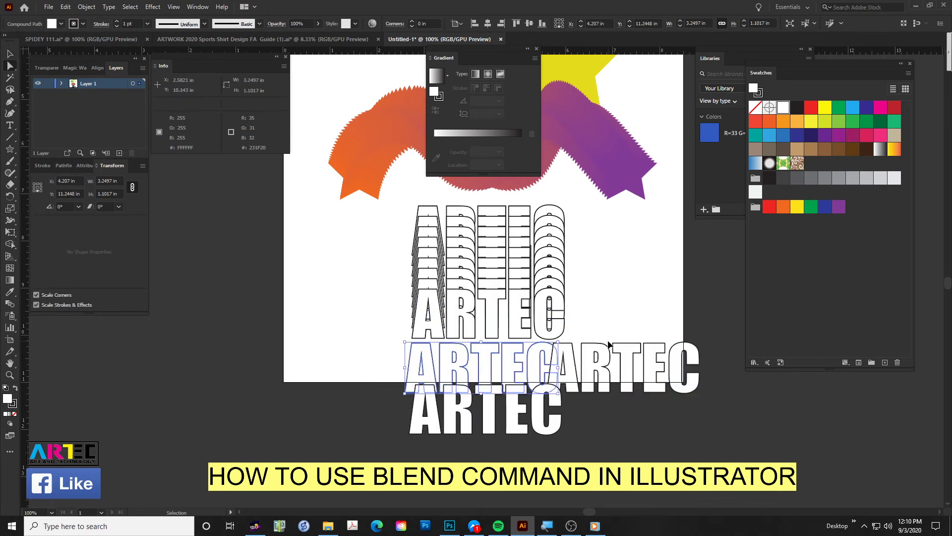
pyautogui.hotkey('ctrl', 'z')
pyautogui.hotkey('ctrl', 'z')
pyautogui.hotkey('ctrl', 'shift', 'z')
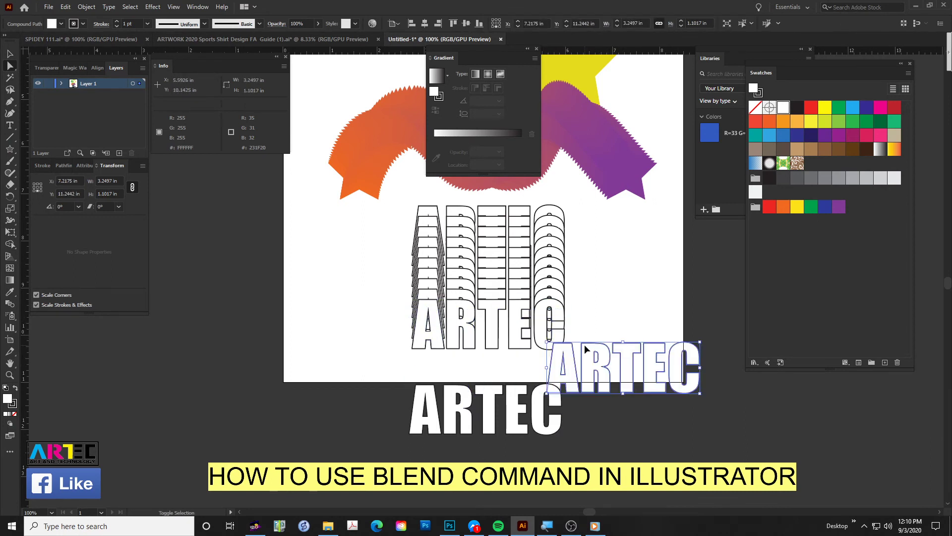
pyautogui.hotkey('ctrl', 'shift', 'z')
pyautogui.click(628, 305)
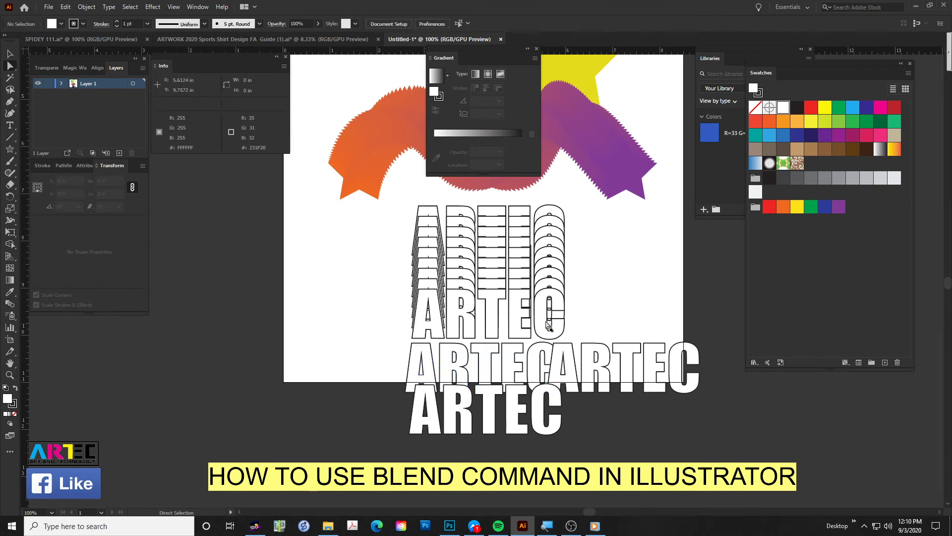
pyautogui.moveTo(543, 322); pyautogui.dragTo(660, 297)
pyautogui.hotkey('ctrl', 'z')
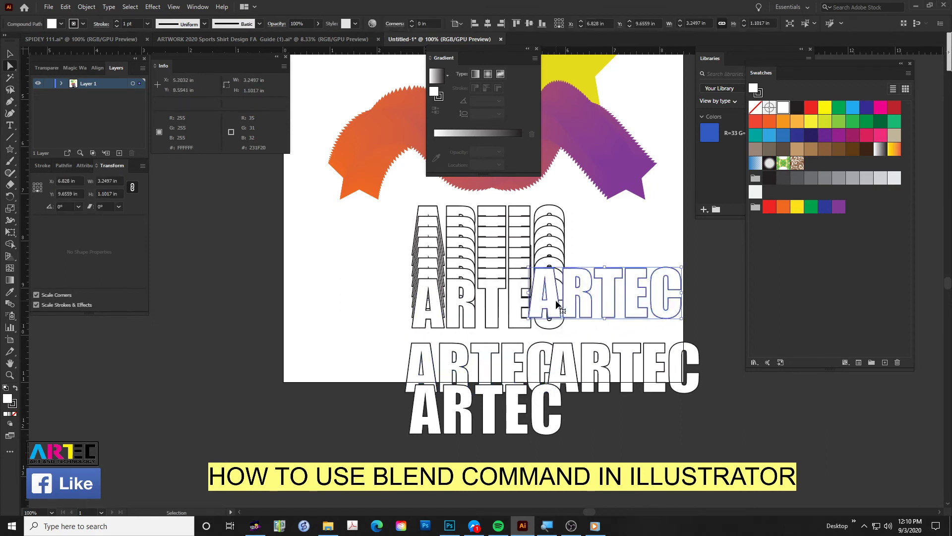
pyautogui.hotkey('ctrl', 'z')
pyautogui.hotkey('ctrl', 'z')
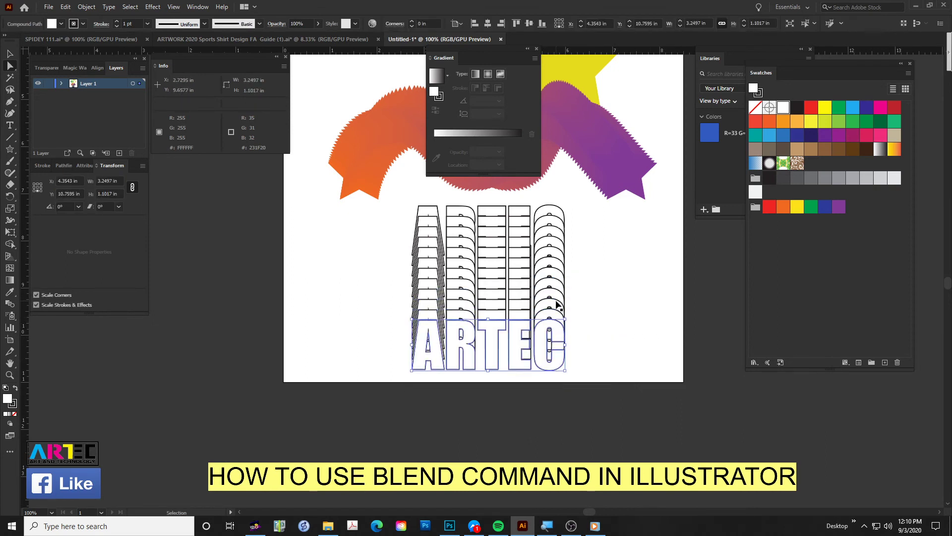
pyautogui.press('a')
# Fill the top ARTEC yellow and the bottom ARTEC green
pyautogui.click(560, 238)
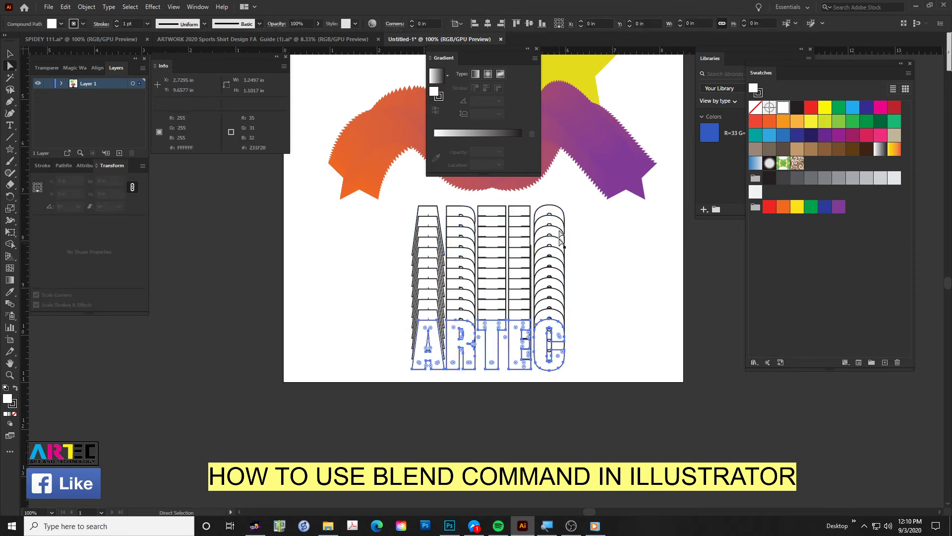
pyautogui.click(559, 213)
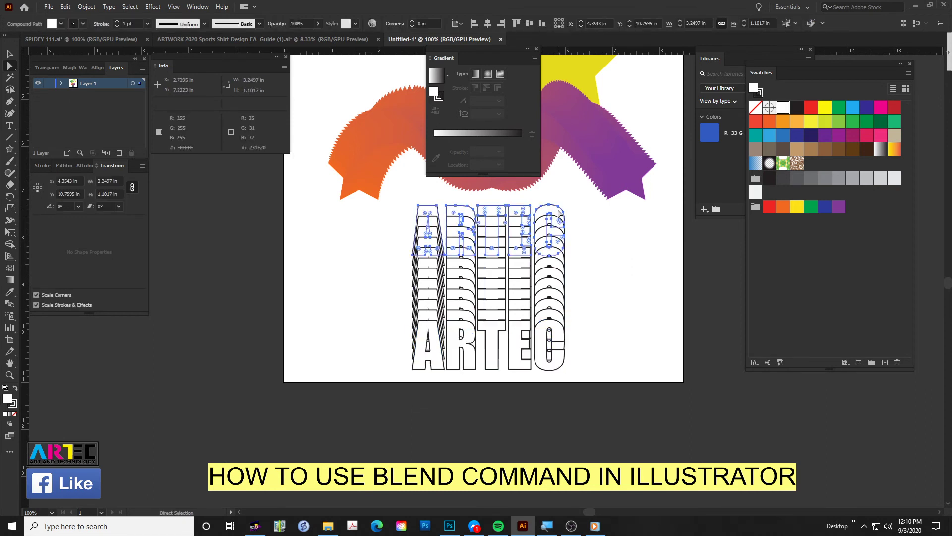
pyautogui.click(798, 209)
pyautogui.click(543, 362)
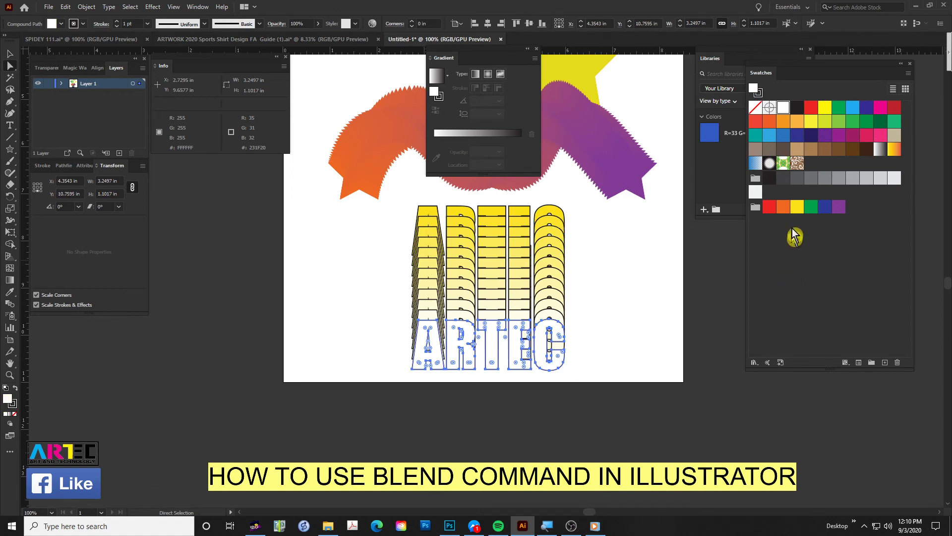
pyautogui.click(811, 208)
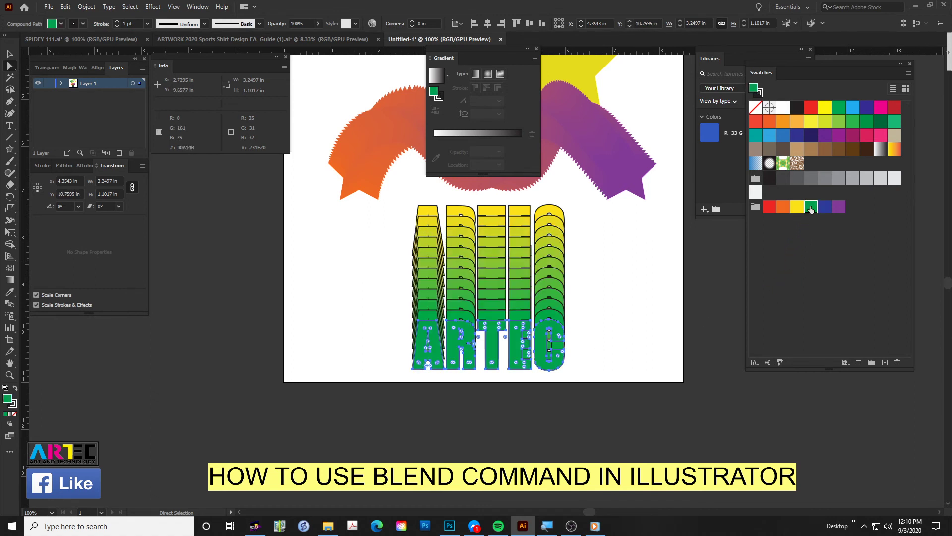
# Try removing the ARTEC strokes, undo it, and reselect the bottom green ARTEC
pyautogui.click(602, 333)
pyautogui.click(543, 358)
pyautogui.press('/')
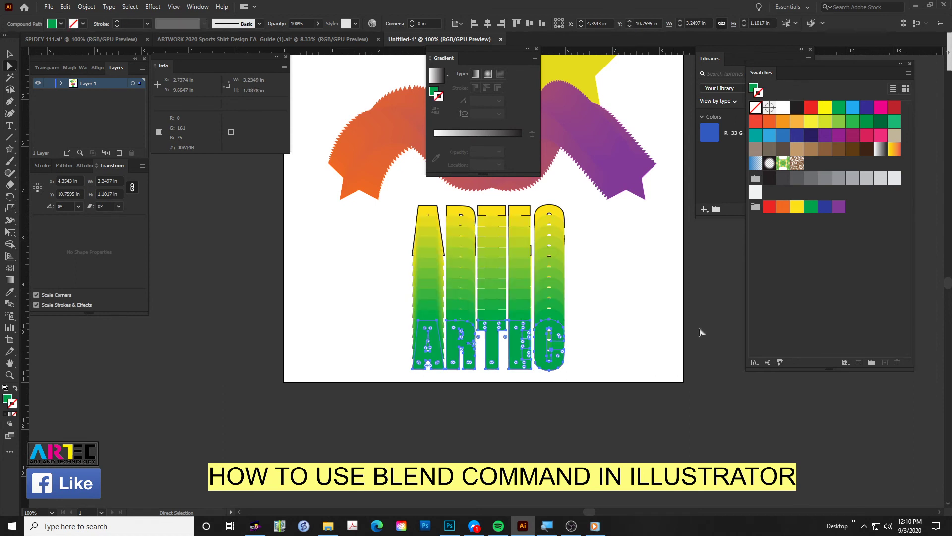
pyautogui.click(665, 321)
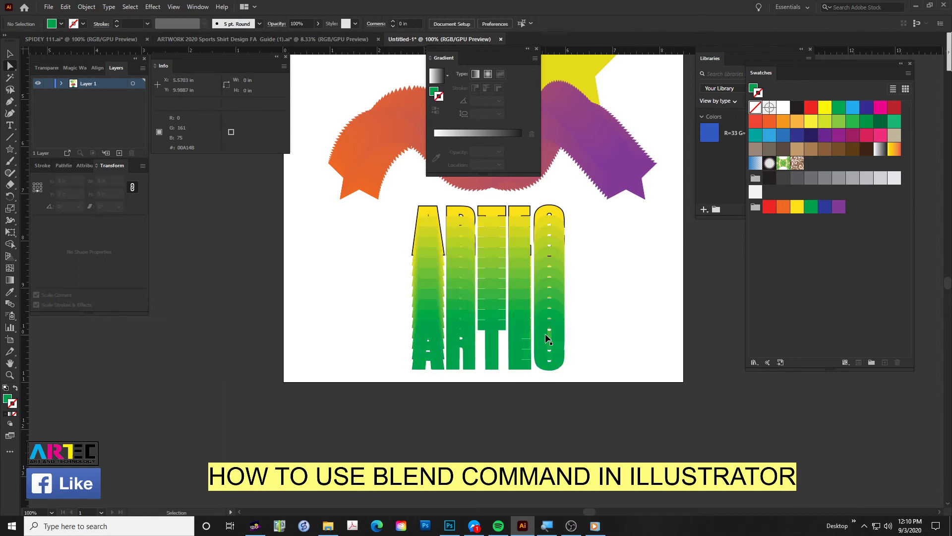
pyautogui.hotkey('ctrl', 'z')
pyautogui.hotkey('ctrl', 'z')
pyautogui.hotkey('ctrl', 'z')
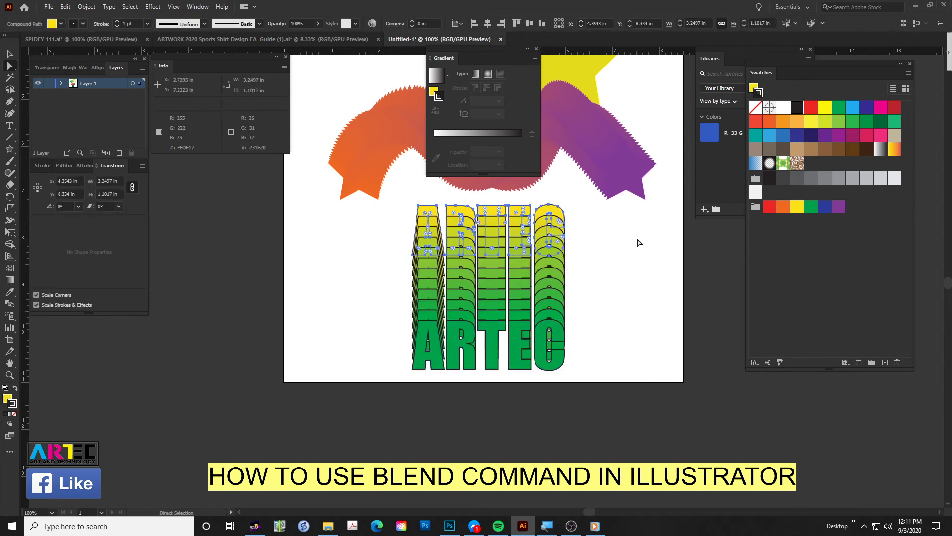
pyautogui.press('/')
pyautogui.click(587, 362)
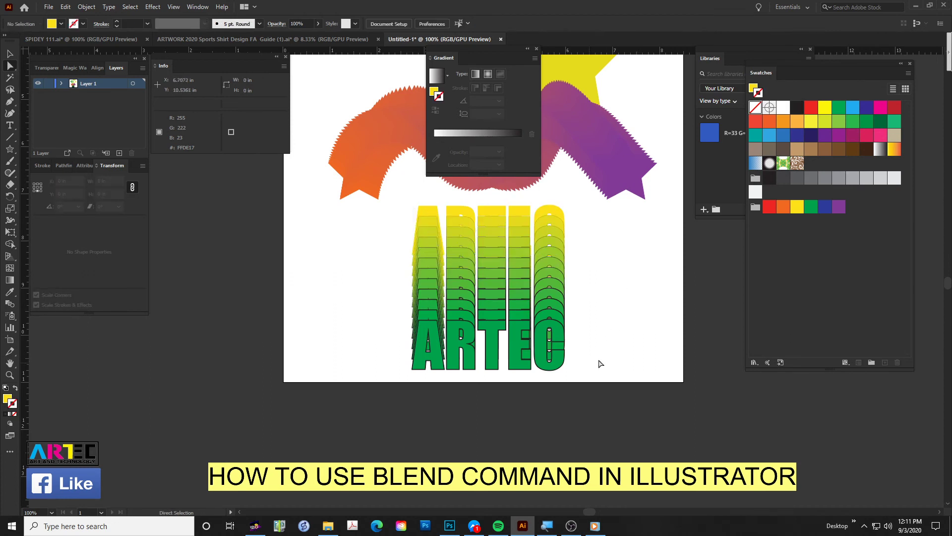
pyautogui.click(555, 369)
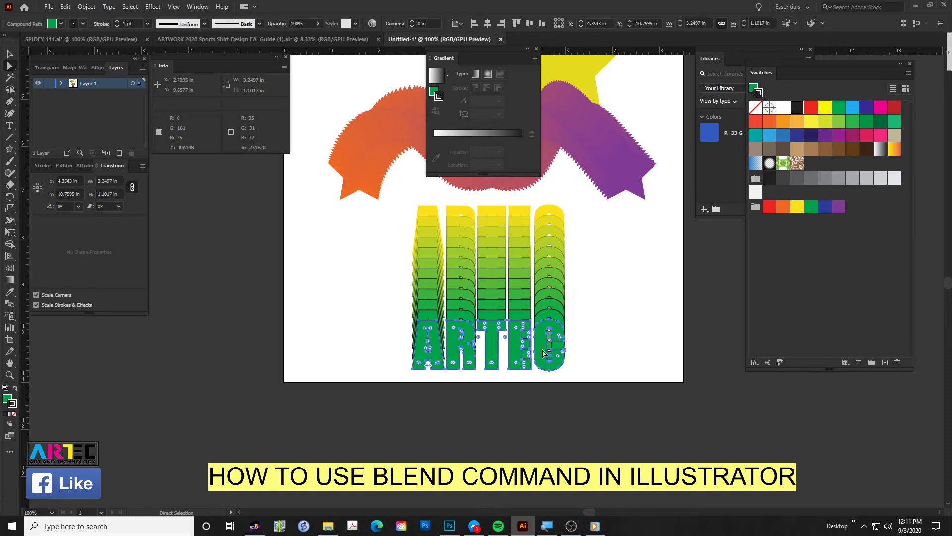
# Give the bottom ARTEC a horizontal gradient fill
pyautogui.moveTo(319, 266); pyautogui.dragTo(669, 395)
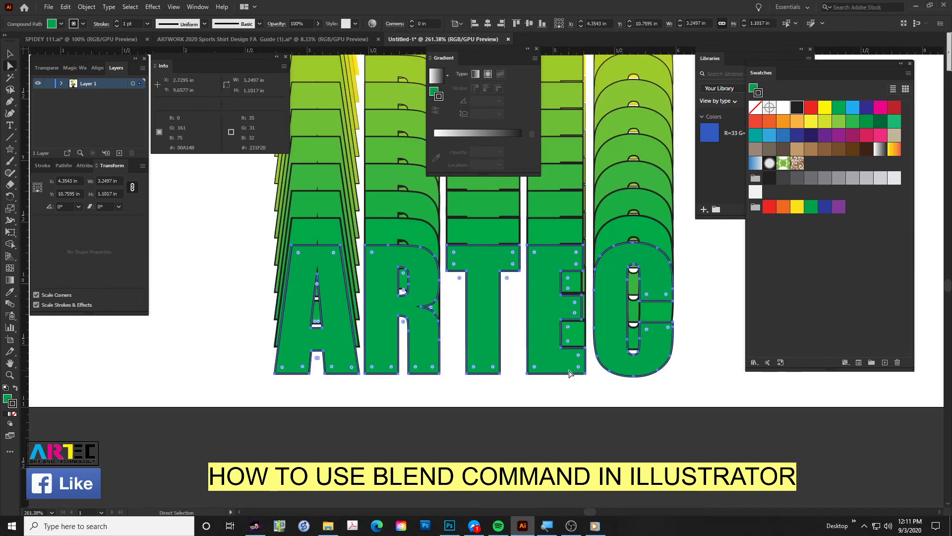
pyautogui.press('.')
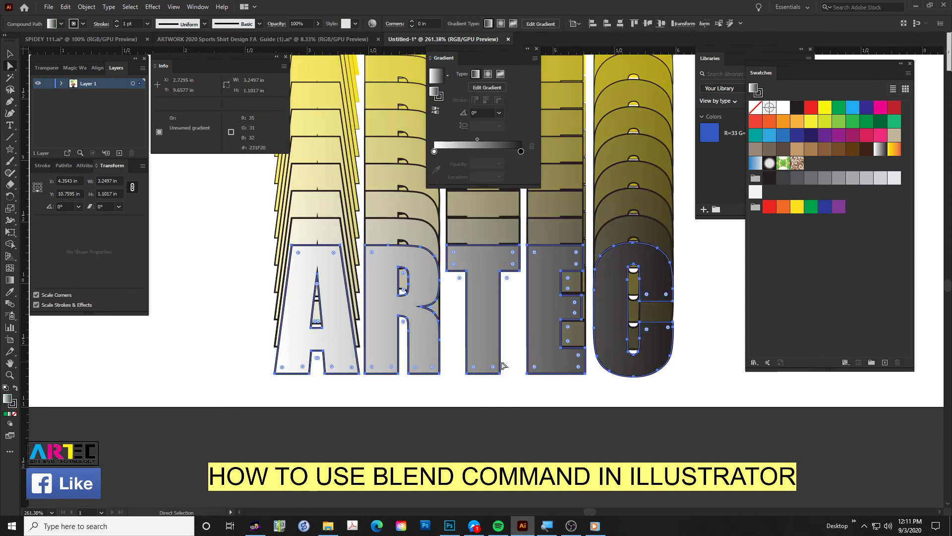
pyautogui.press('g')
pyautogui.moveTo(494, 373); pyautogui.dragTo(486, 329)
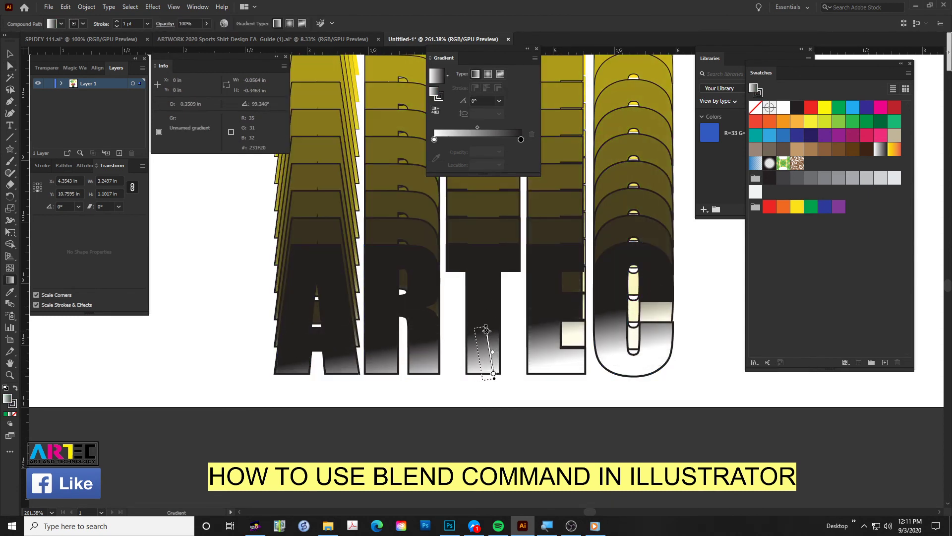
pyautogui.hotkey('ctrl', 'z')
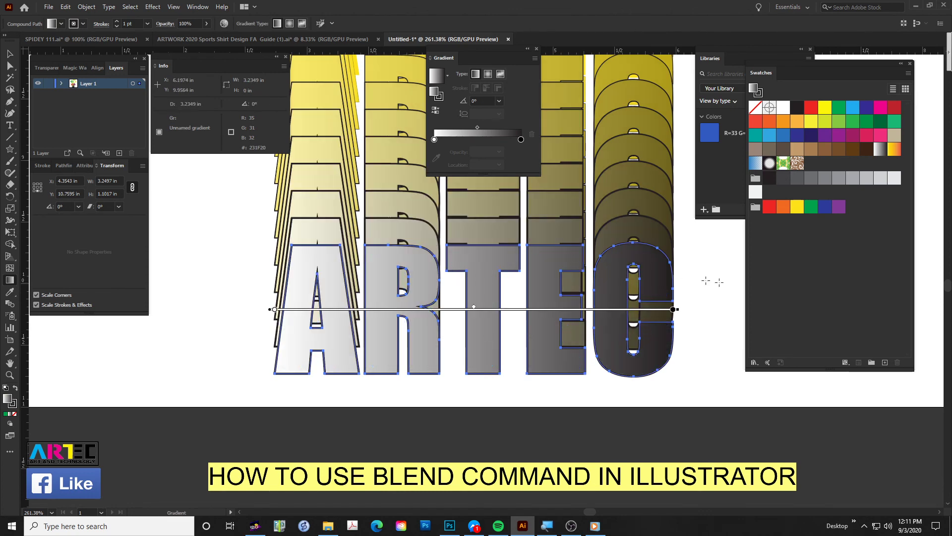
# Set the gradient stops to yellow on the left and green on the right
pyautogui.moveTo(804, 209); pyautogui.dragTo(673, 315)
pyautogui.hotkey('alt', 'w')
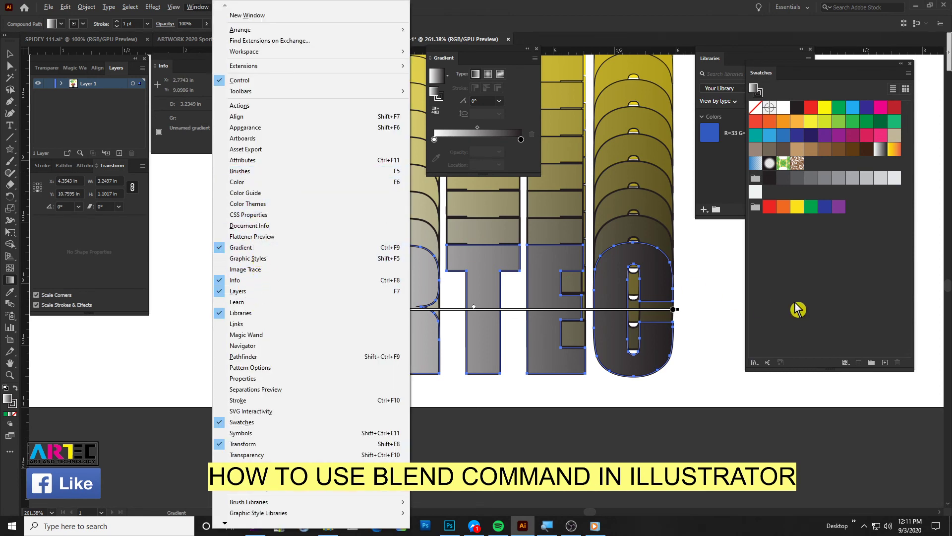
pyautogui.click(796, 272)
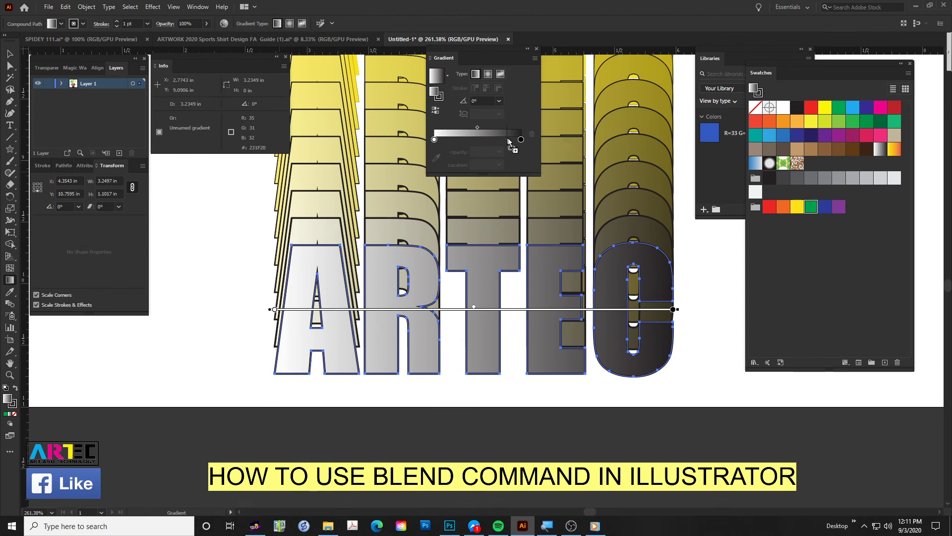
pyautogui.moveTo(521, 143); pyautogui.dragTo(521, 141)
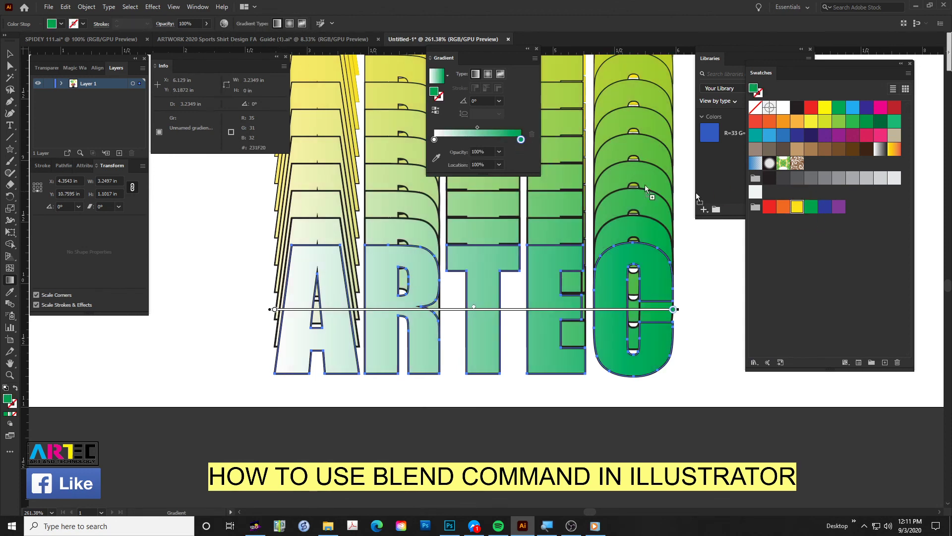
pyautogui.moveTo(435, 144); pyautogui.dragTo(434, 140)
pyautogui.press('a')
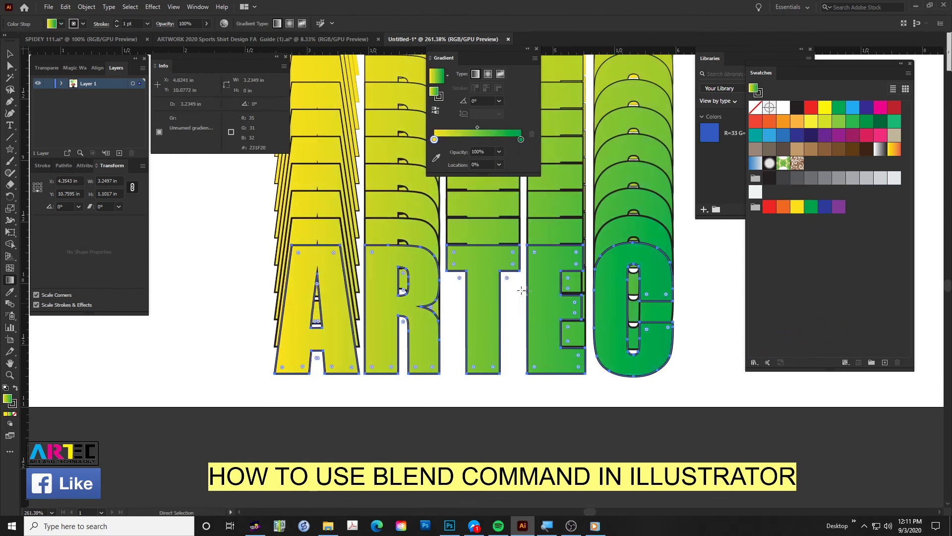
pyautogui.press('v')
pyautogui.scroll(-3, 522, 290)
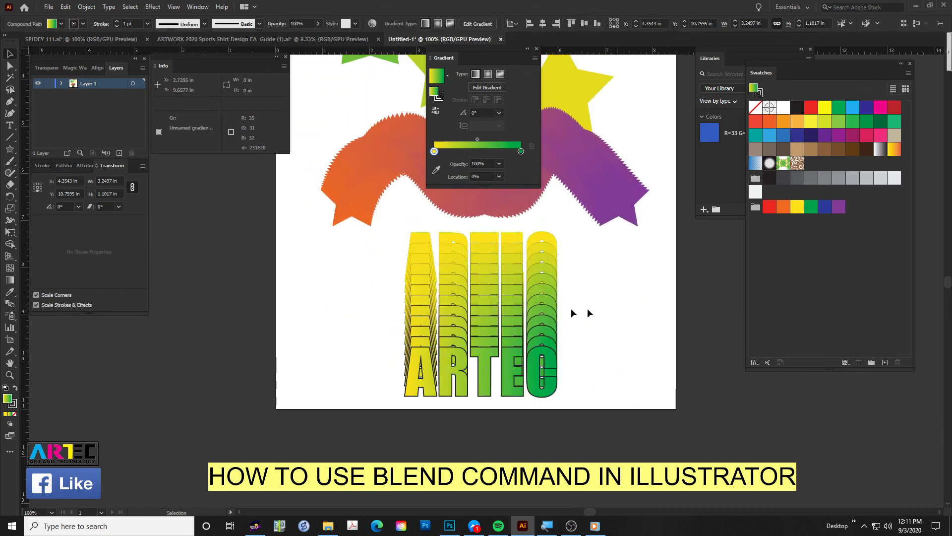
# Select the ARTEC blend and apply Object > Expand Appearance to split it into separate outlined layers
pyautogui.click(566, 329)
pyautogui.hotkey('ctrl', '-')
pyautogui.moveTo(492, 314)
pyautogui.mouseDown()
pyautogui.moveTo(500, 455)
pyautogui.moveTo(508, 368)
pyautogui.mouseUp()
pyautogui.click(527, 398)
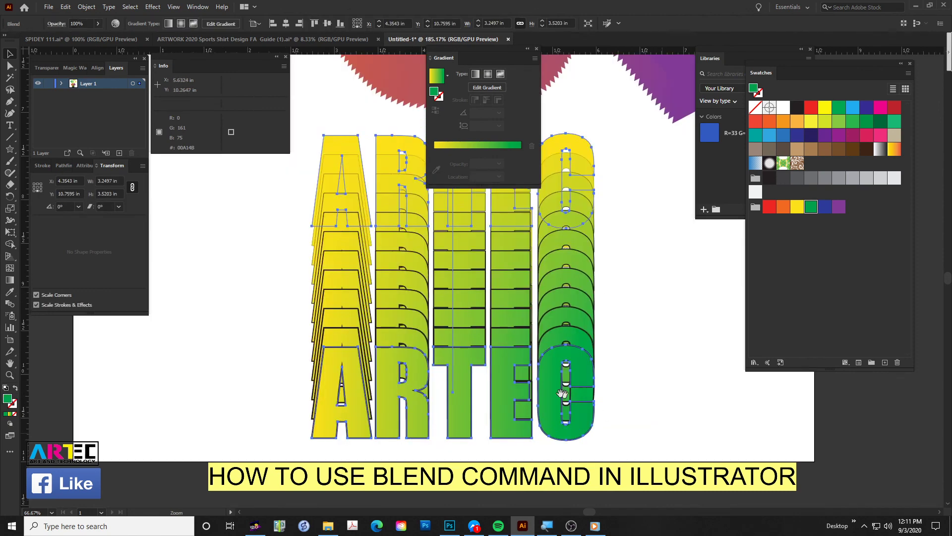
pyautogui.scroll(5, 561, 387)
pyautogui.click(565, 364)
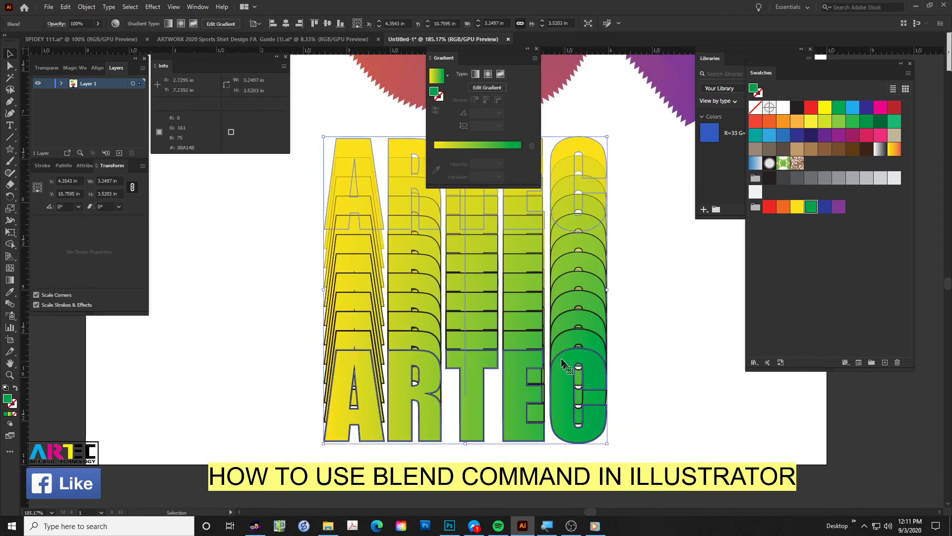
pyautogui.click(86, 7)
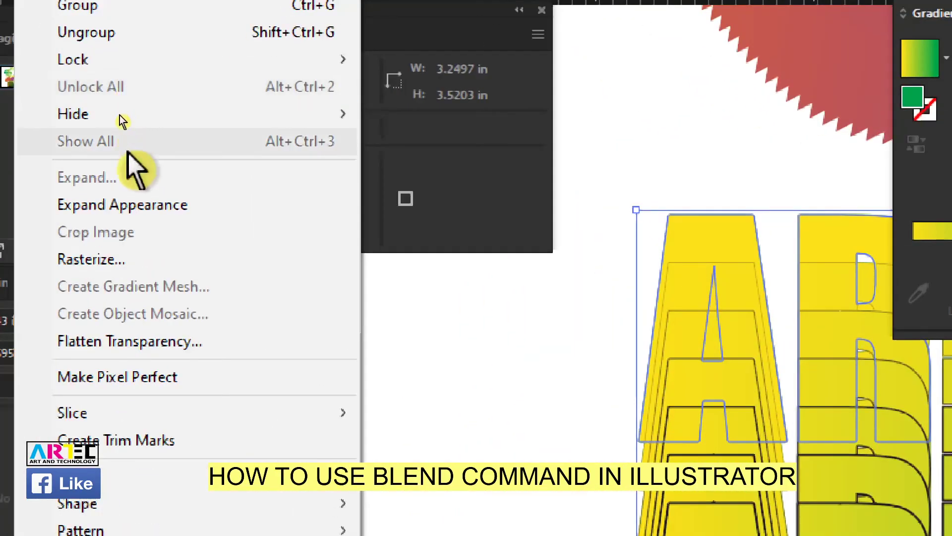
pyautogui.click(117, 204)
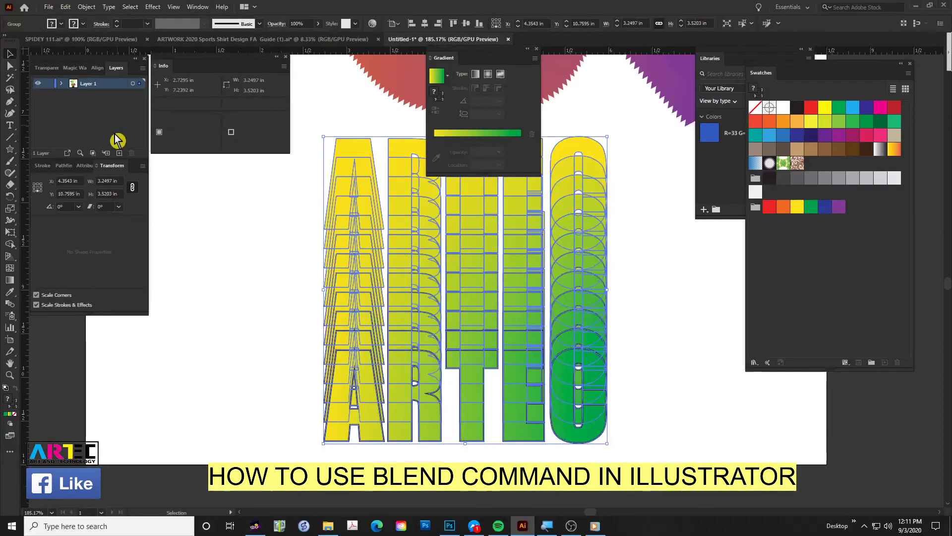
pyautogui.click(617, 350)
# Drag six ARTEC copies from the expanded stack to lower left, lower right, lower centre, upper right and banner
pyautogui.press('a')
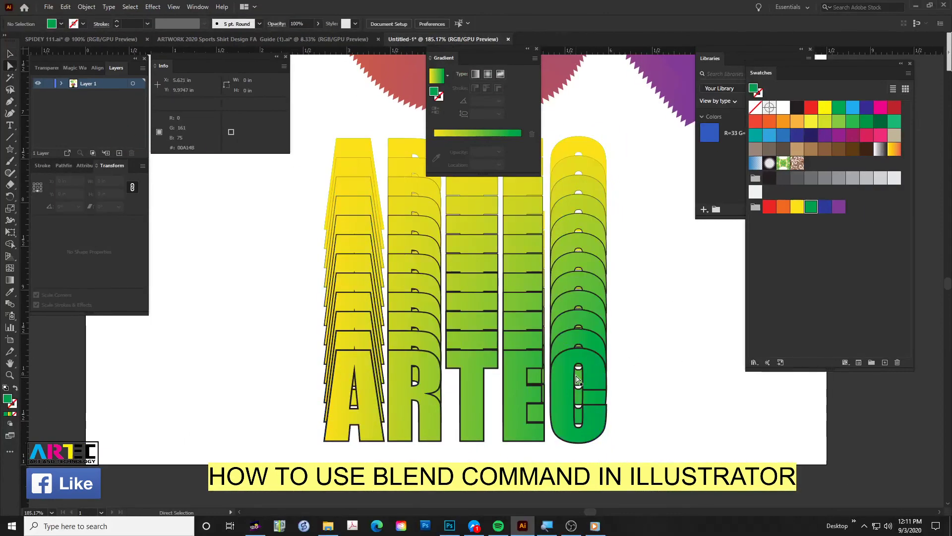
pyautogui.moveTo(574, 349)
pyautogui.mouseDown()
pyautogui.moveTo(575, 453)
pyautogui.moveTo(612, 344)
pyautogui.moveTo(583, 302)
pyautogui.moveTo(736, 218)
pyautogui.moveTo(282, 161)
pyautogui.mouseUp()
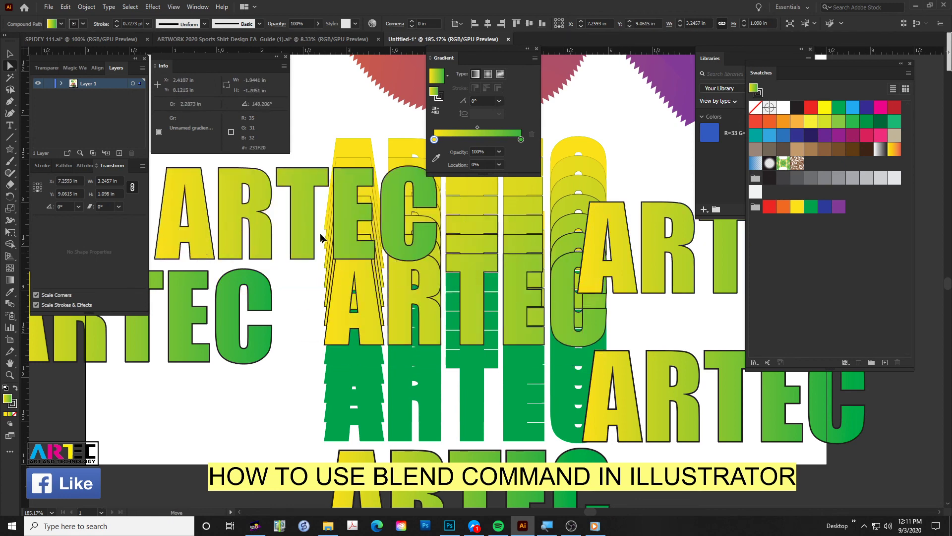
pyautogui.moveTo(506, 381); pyautogui.dragTo(189, 448)
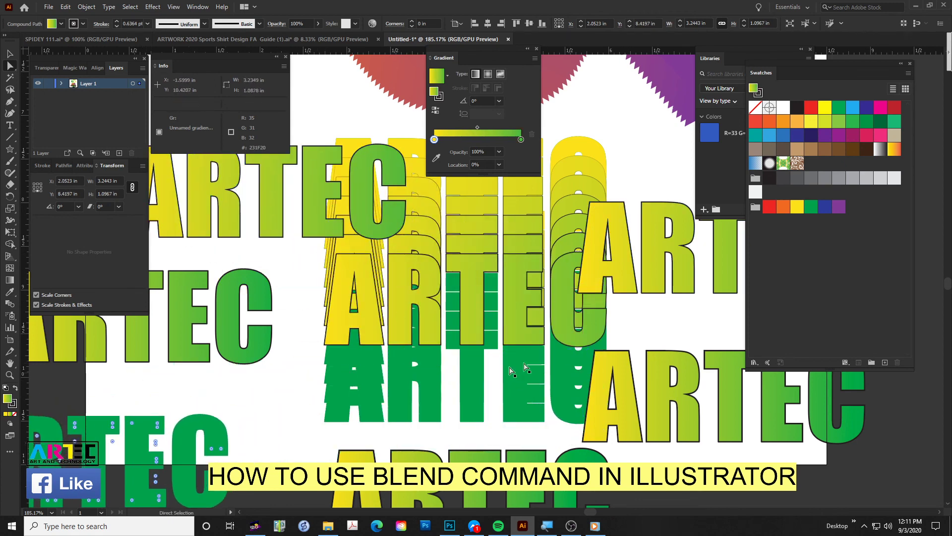
pyautogui.hotkey('ctrl', '1')
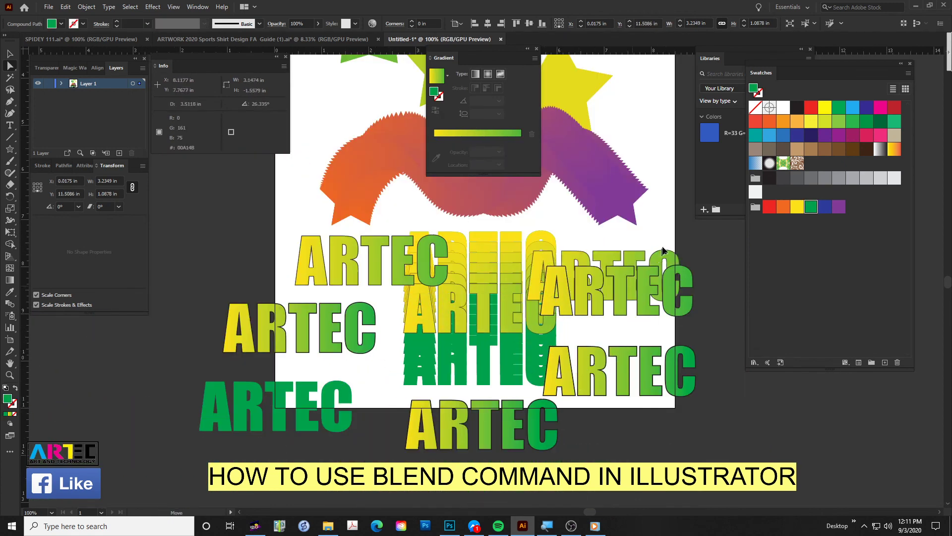
pyautogui.moveTo(516, 287); pyautogui.dragTo(620, 437)
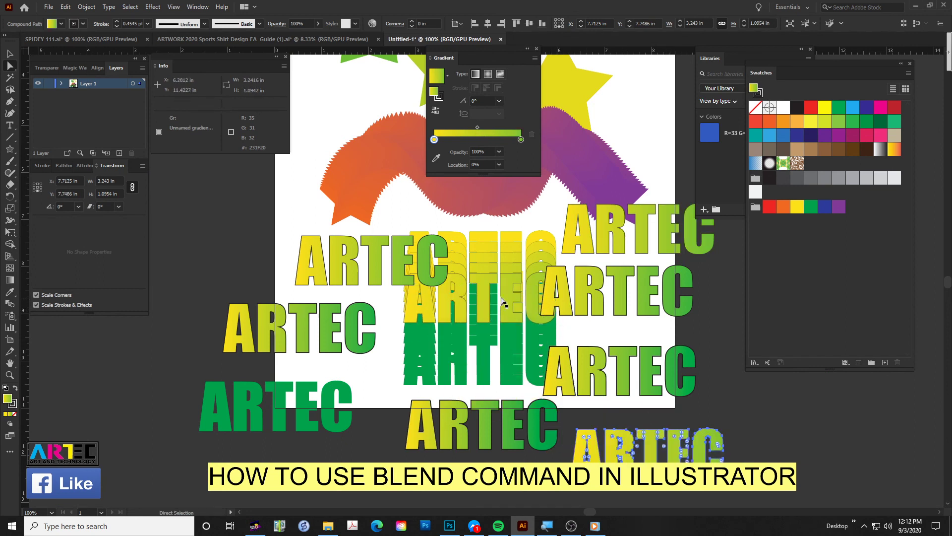
pyautogui.moveTo(488, 322)
pyautogui.mouseDown()
pyautogui.moveTo(424, 434)
pyautogui.moveTo(400, 458)
pyautogui.mouseUp()
pyautogui.moveTo(511, 297); pyautogui.dragTo(575, 139)
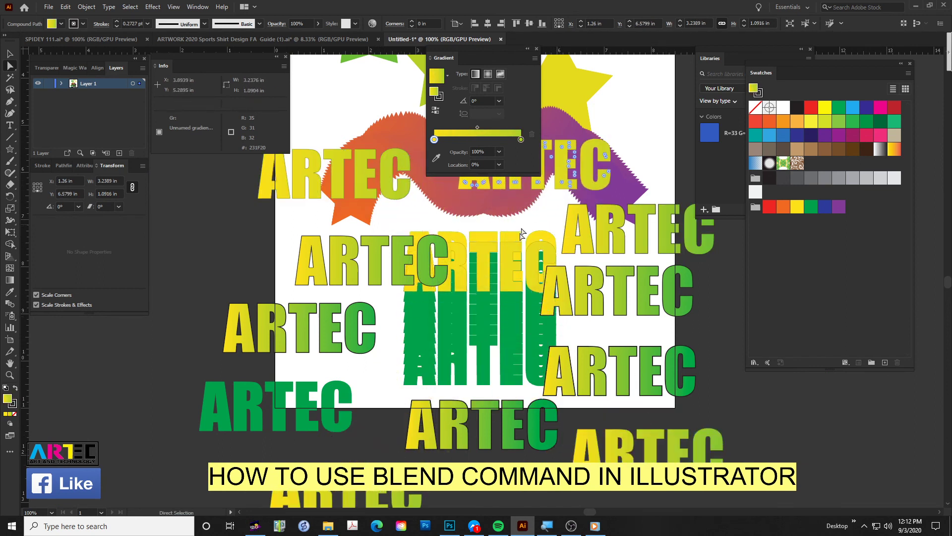
pyautogui.moveTo(535, 272); pyautogui.dragTo(653, 169)
# Bring the whole composition into view, deselect the ARTEC artwork, and close the Gradient panel
pyautogui.scroll(-2, 653, 170)
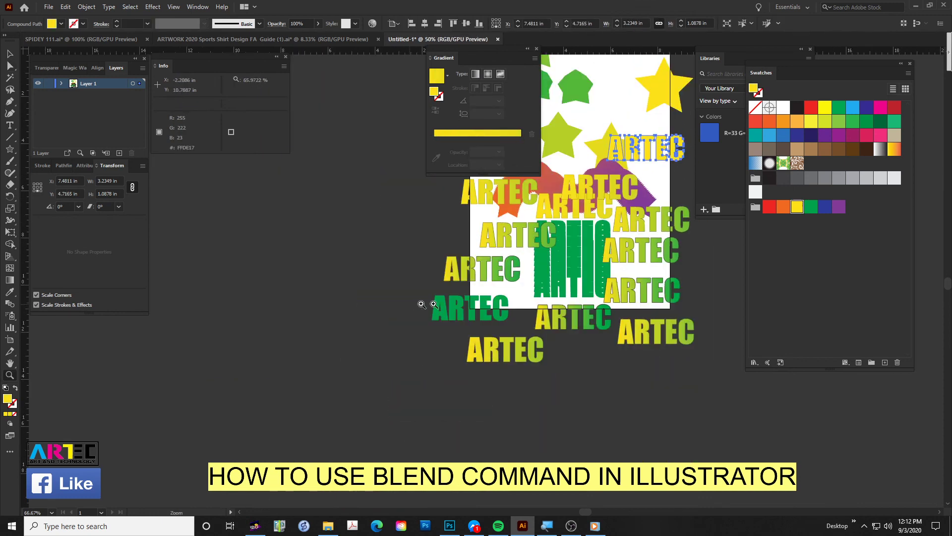
pyautogui.moveTo(548, 241); pyautogui.dragTo(430, 345)
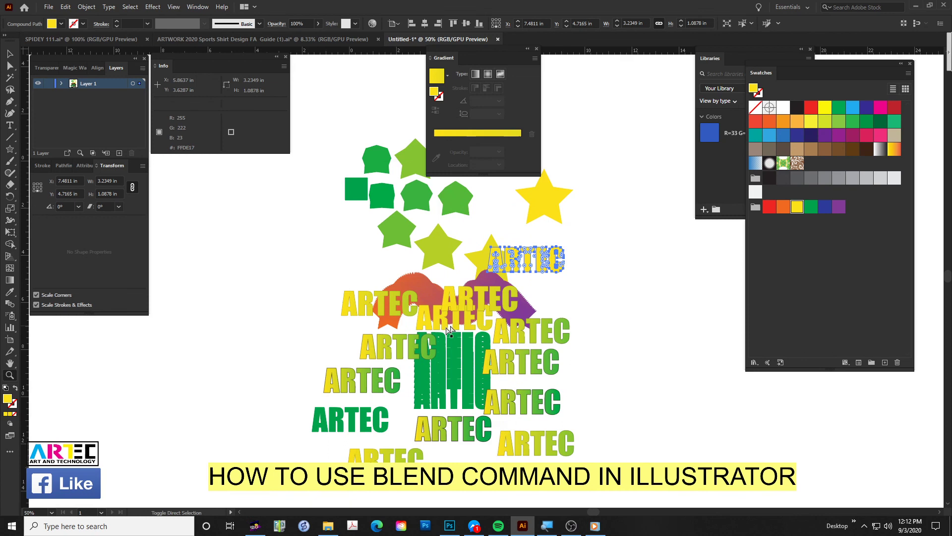
pyautogui.moveTo(469, 234); pyautogui.dragTo(515, 234)
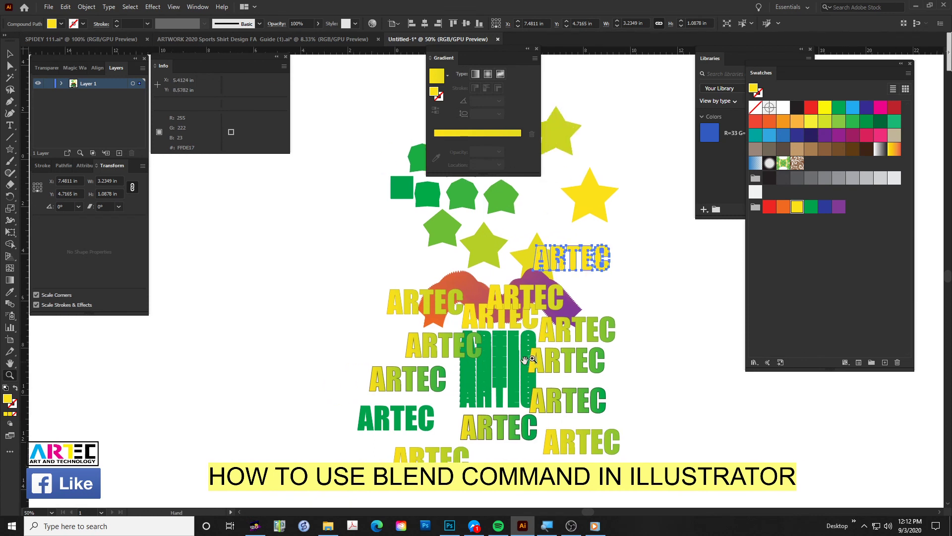
pyautogui.click(651, 301)
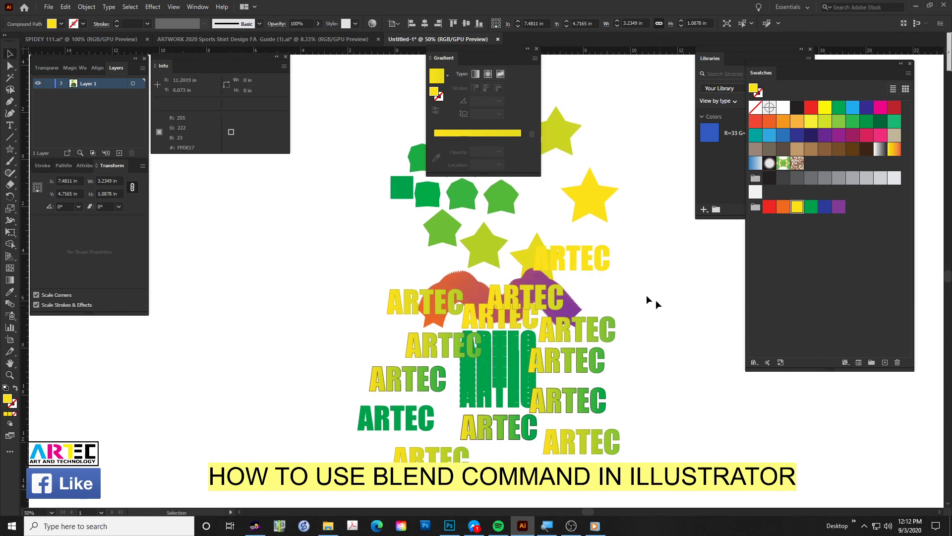
pyautogui.click(536, 49)
pyautogui.scroll(-1, 624, 298)
pyautogui.scroll(-2, 653, 293)
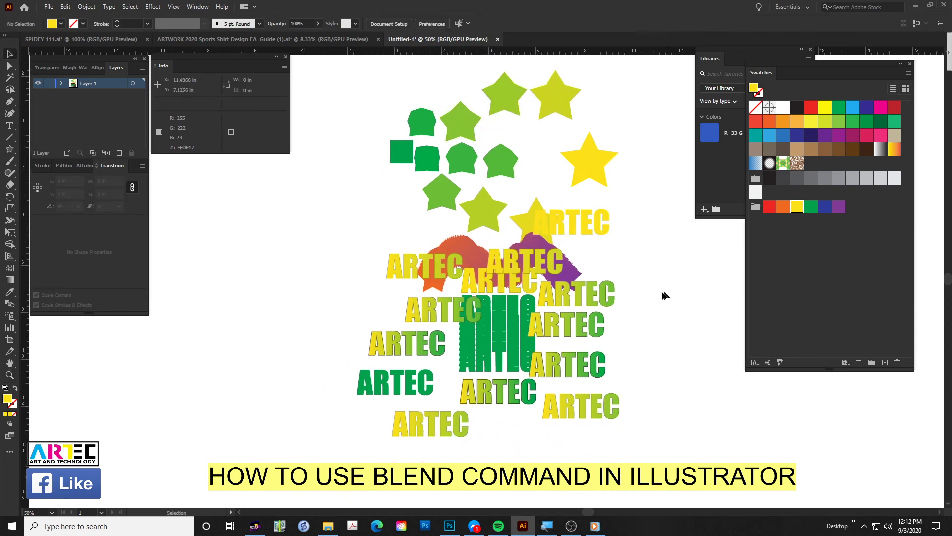